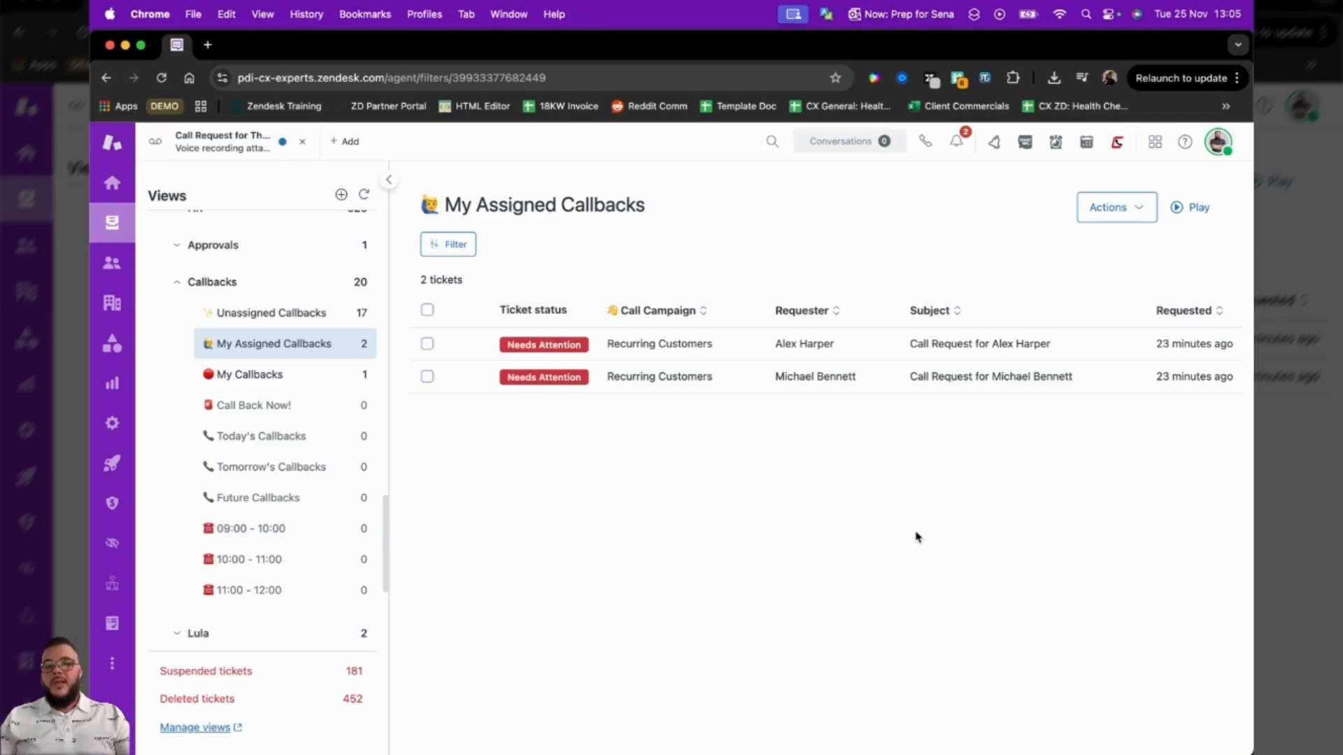
Review the ticket list in the Unassigned Callbacks view and open its first ticket.
left_click(255, 312)
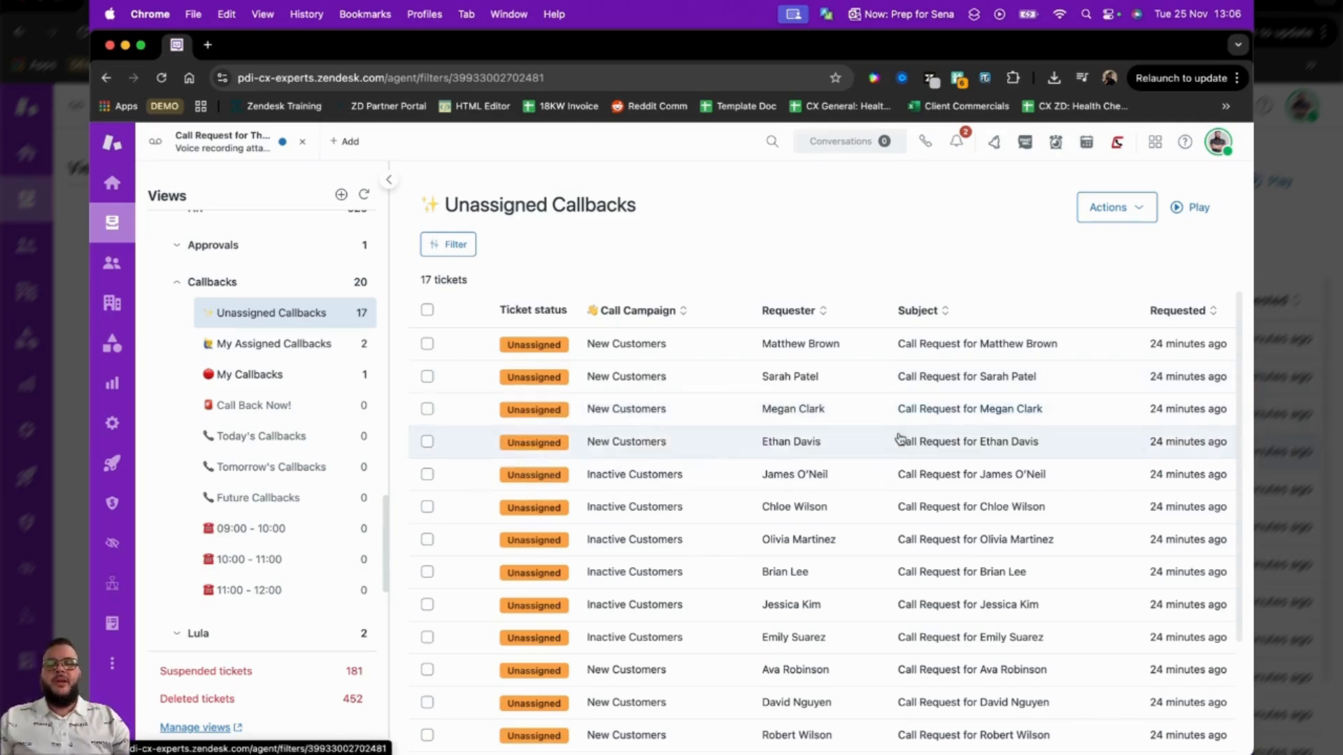
scroll(907, 493, "down", 5)
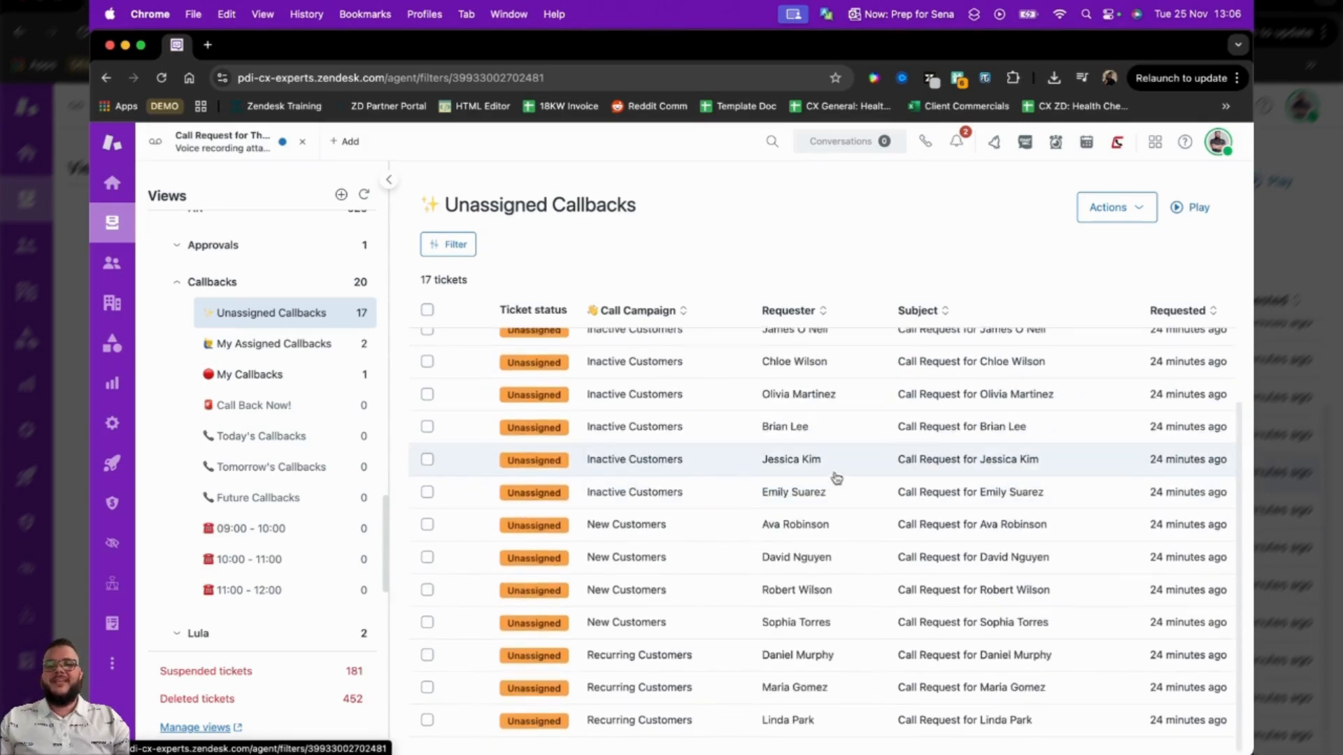
scroll(854, 469, "up", 5)
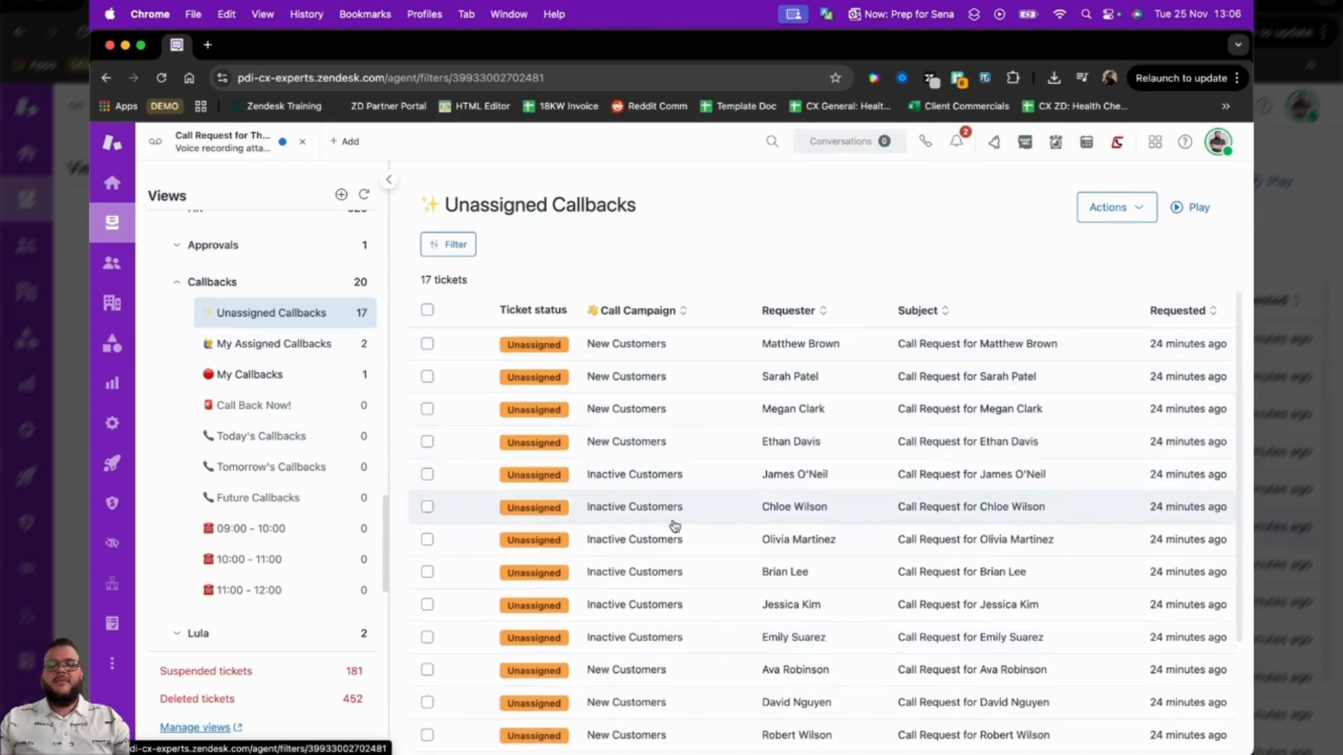
left_click(794, 344)
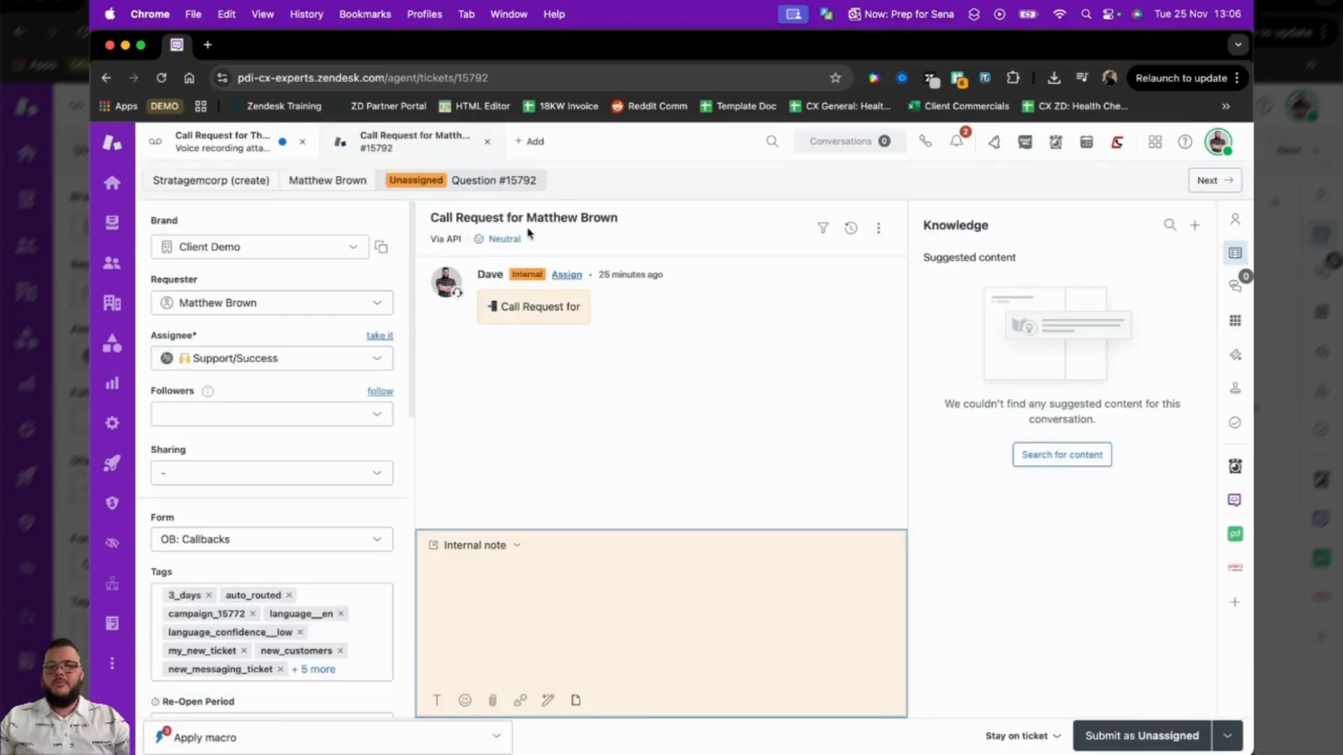
Inspect the {{ticket.requester.name}} placeholder in the callback ticket's subject line.
left_click_drag(526, 217, 677, 219)
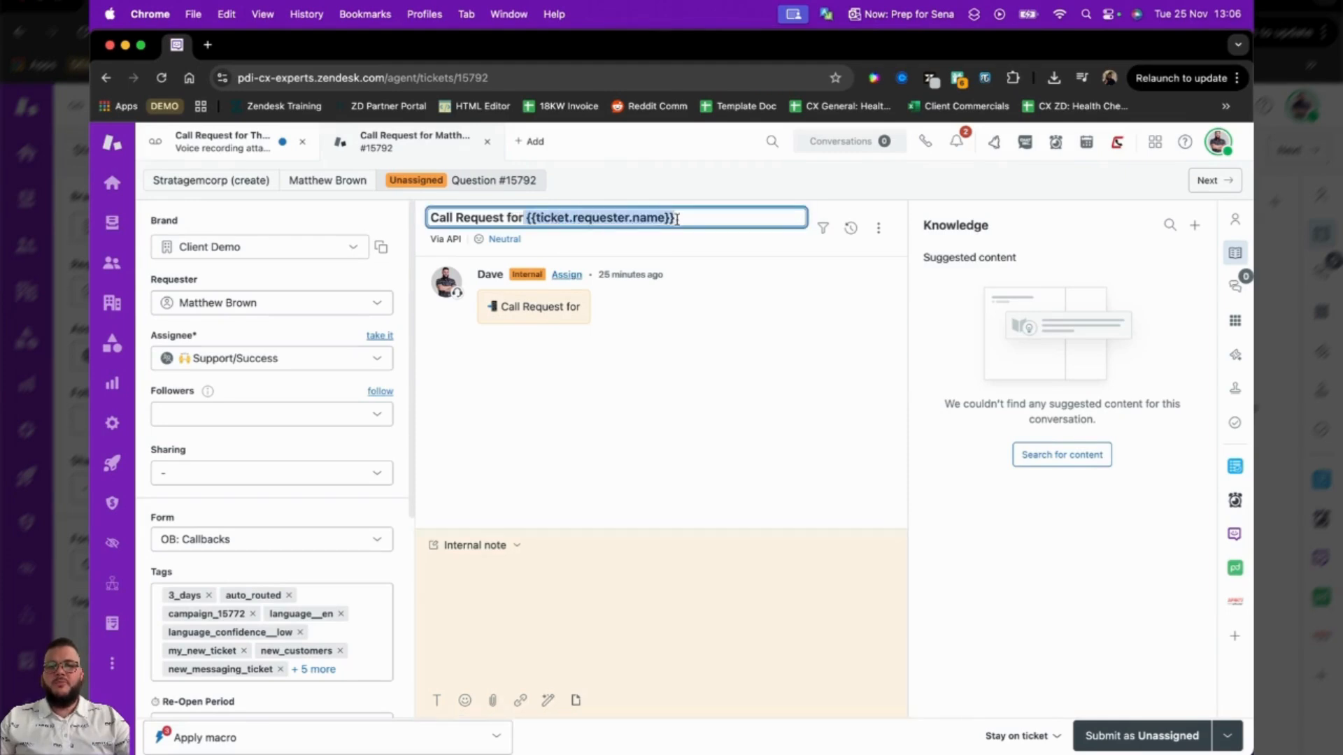
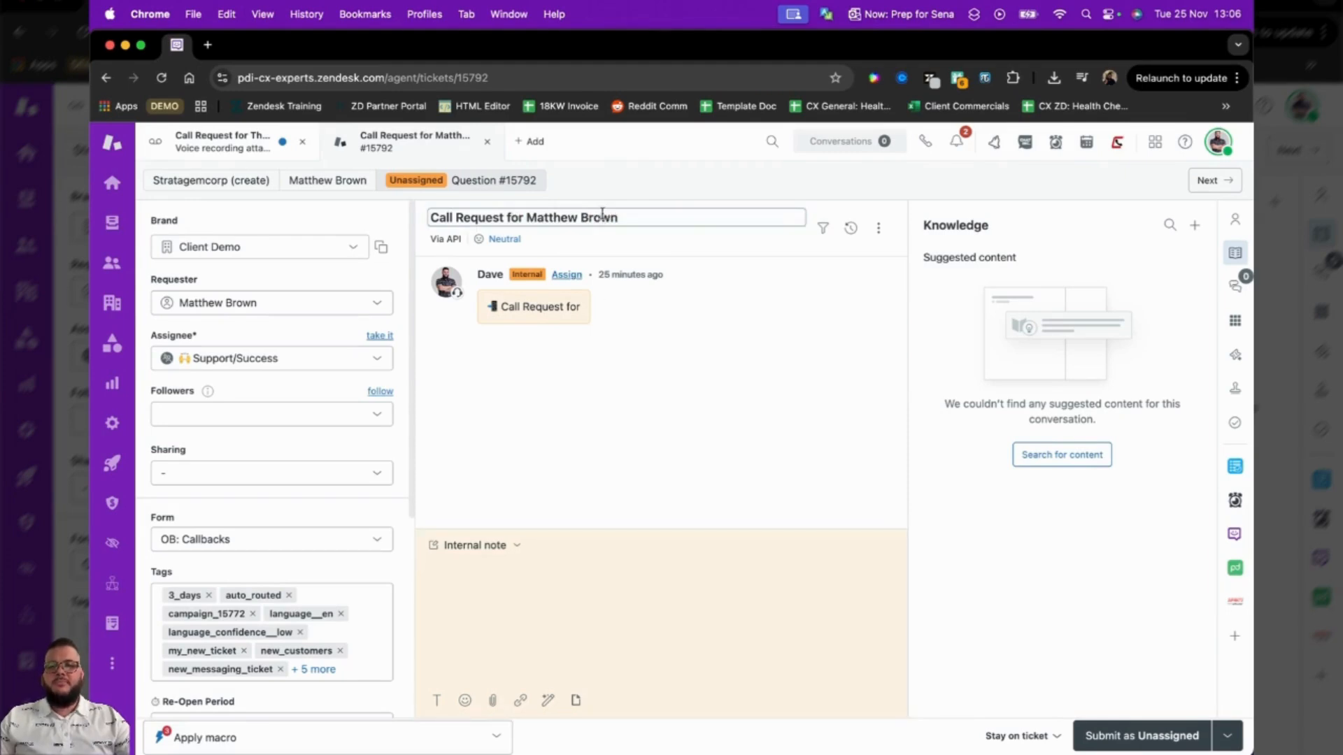
left_click(746, 326)
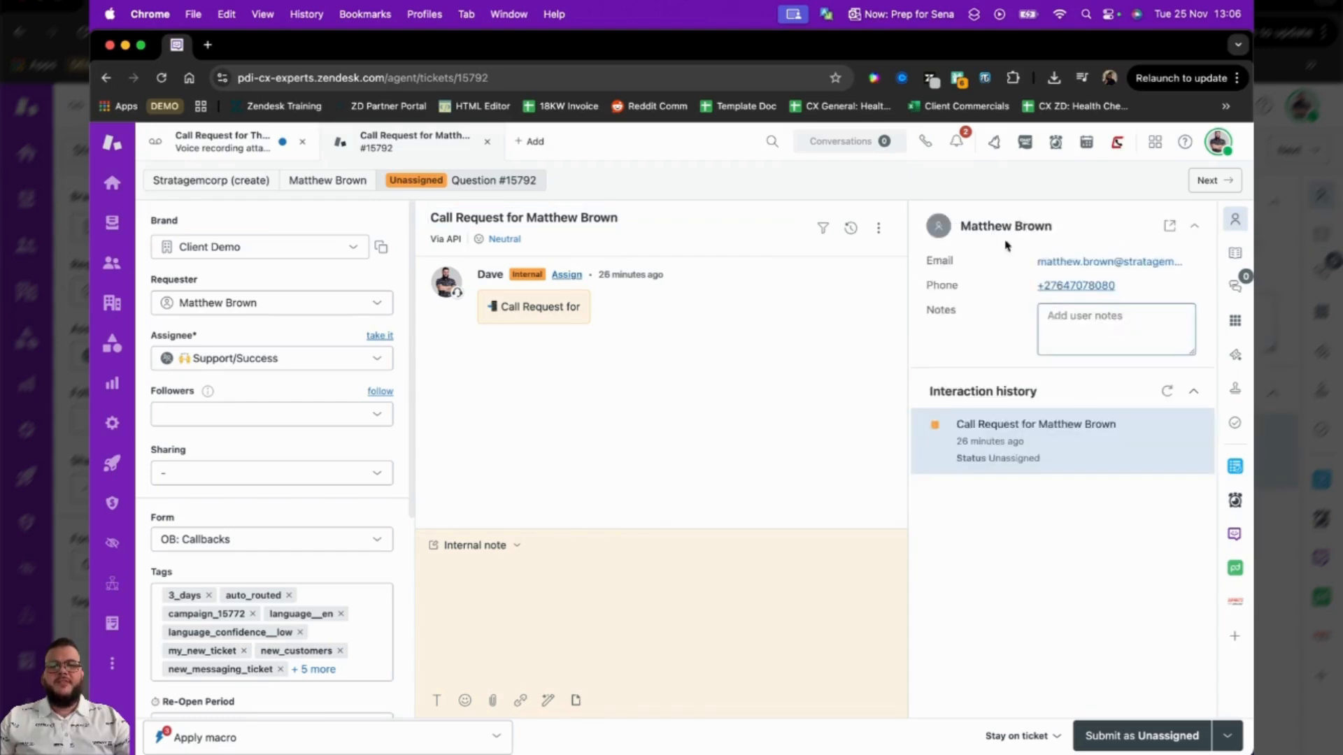
Look up a customer by ID number in the Supabets Customer Lookup app, temporarily widening the app pane.
left_click(1236, 607)
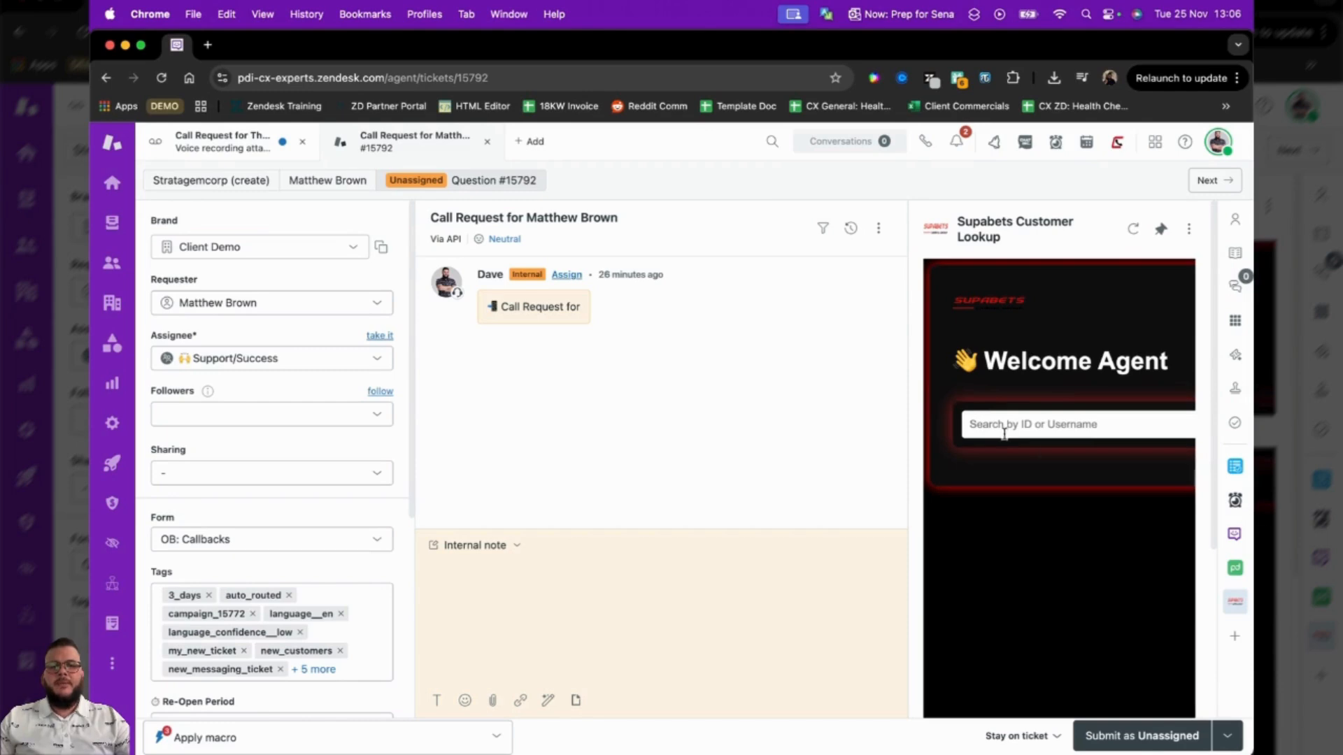
left_click(1001, 428)
left_click(1093, 470)
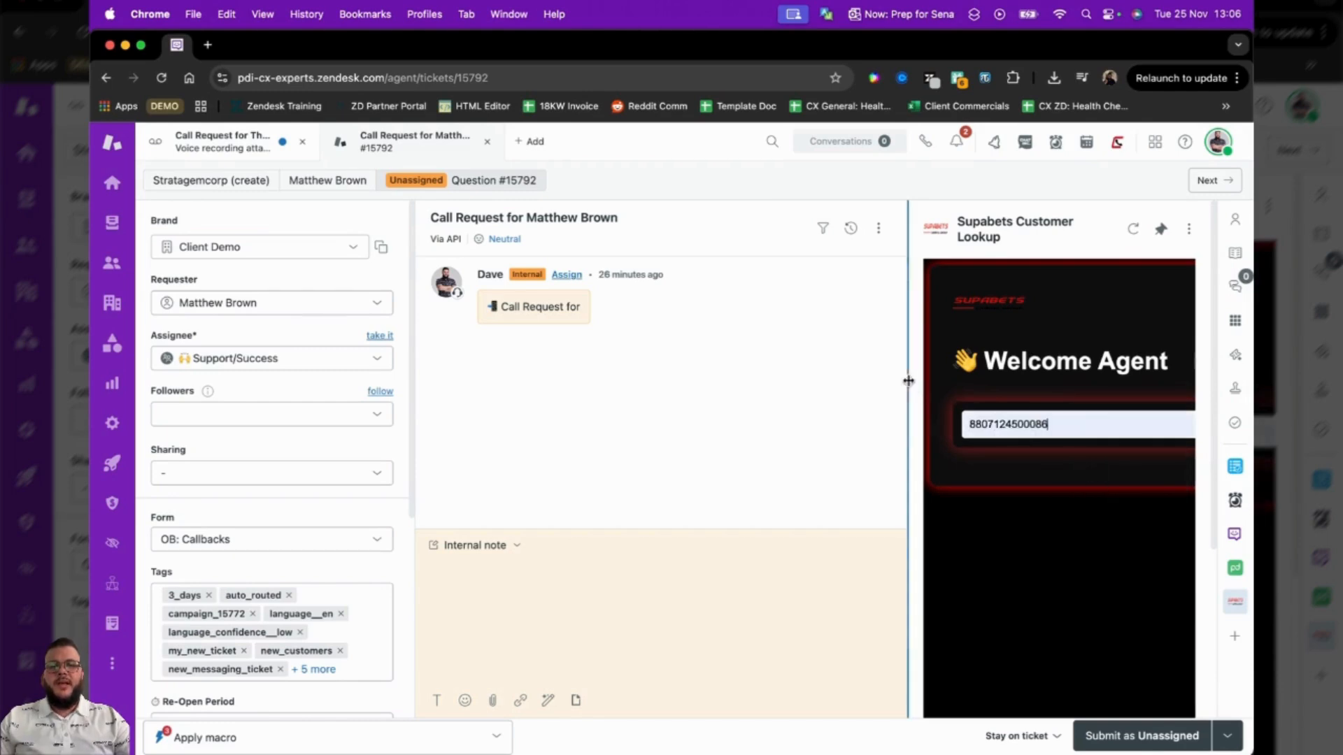
left_click_drag(909, 381, 807, 369)
left_click(1132, 423)
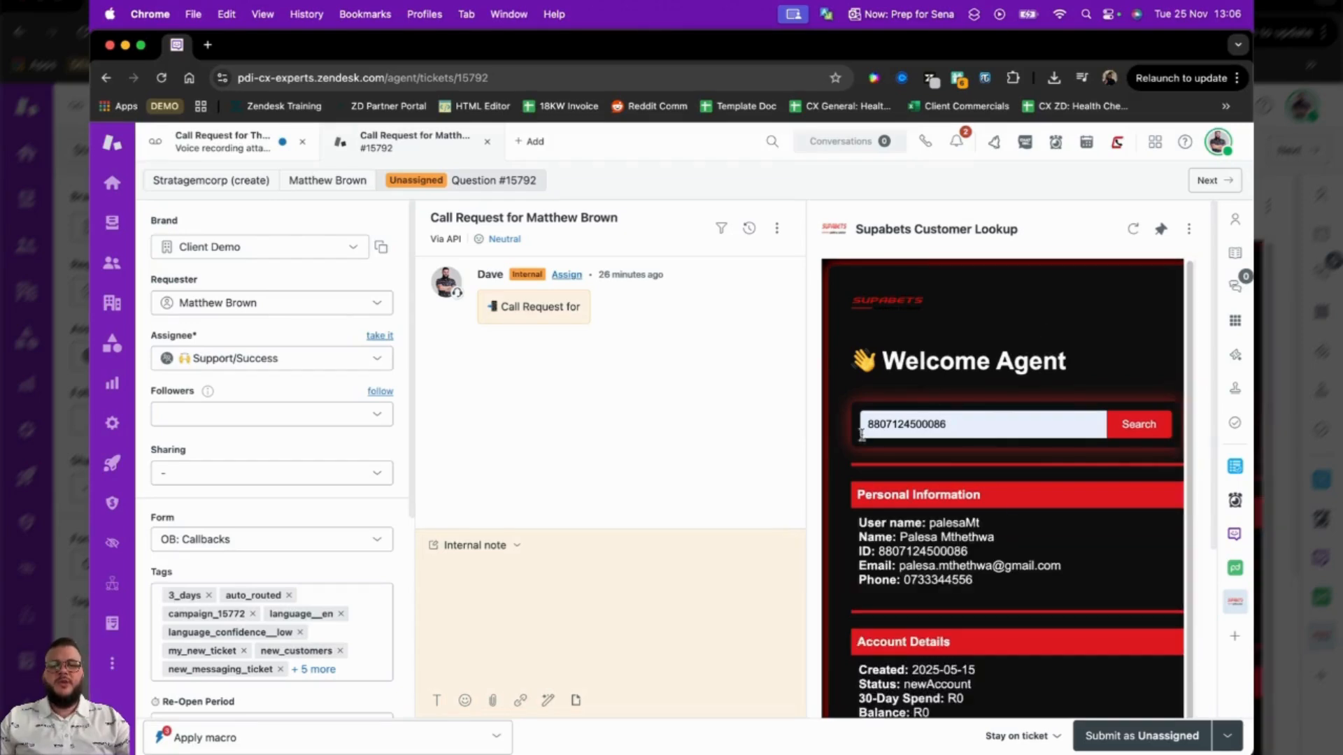
left_click_drag(804, 408, 906, 403)
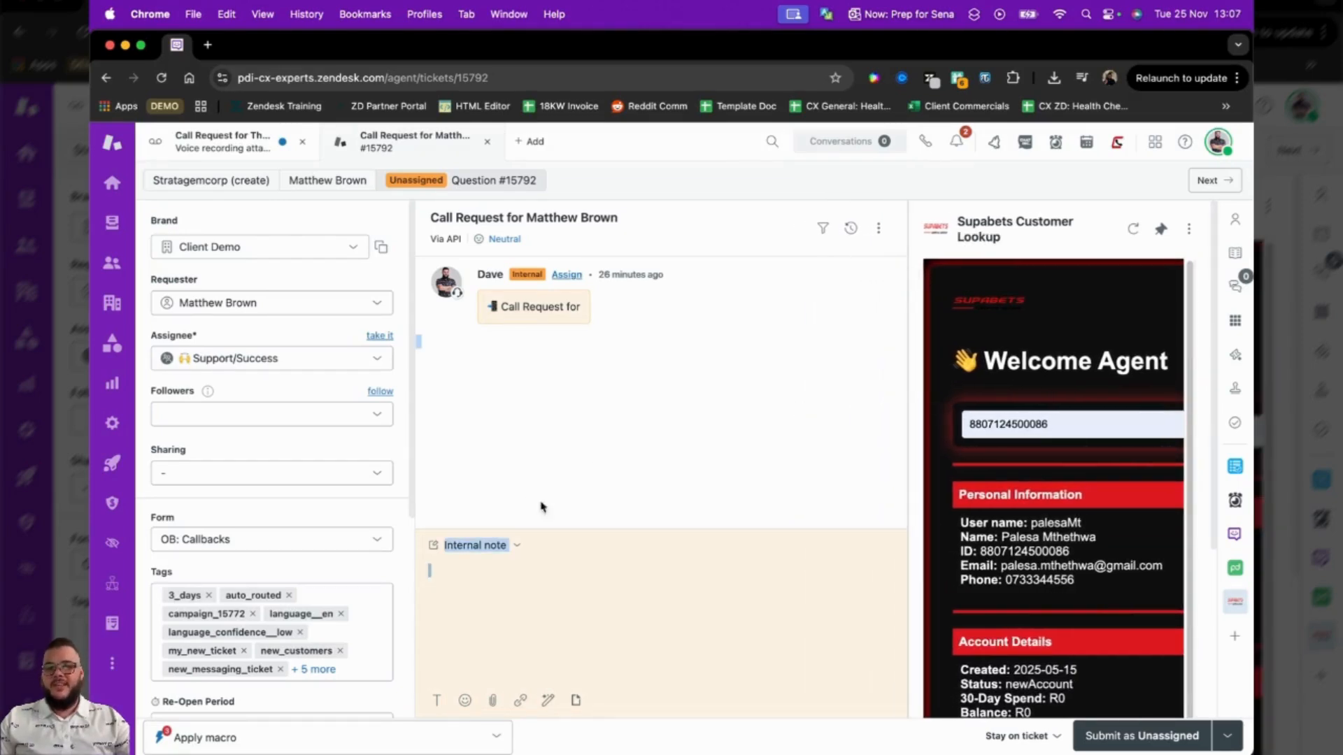
left_click(512, 615)
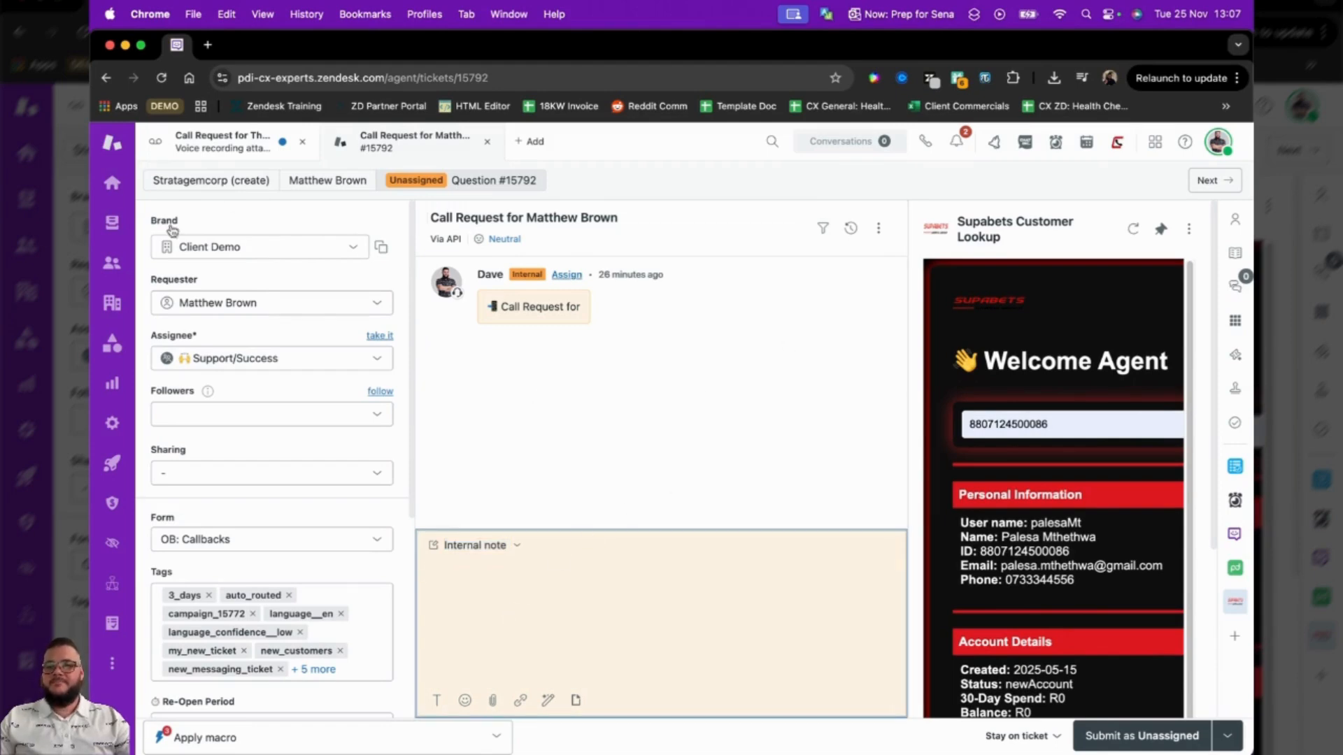
Set the second ticket in the My Assigned Callbacks view to Solved through a bulk edit.
left_click(113, 233)
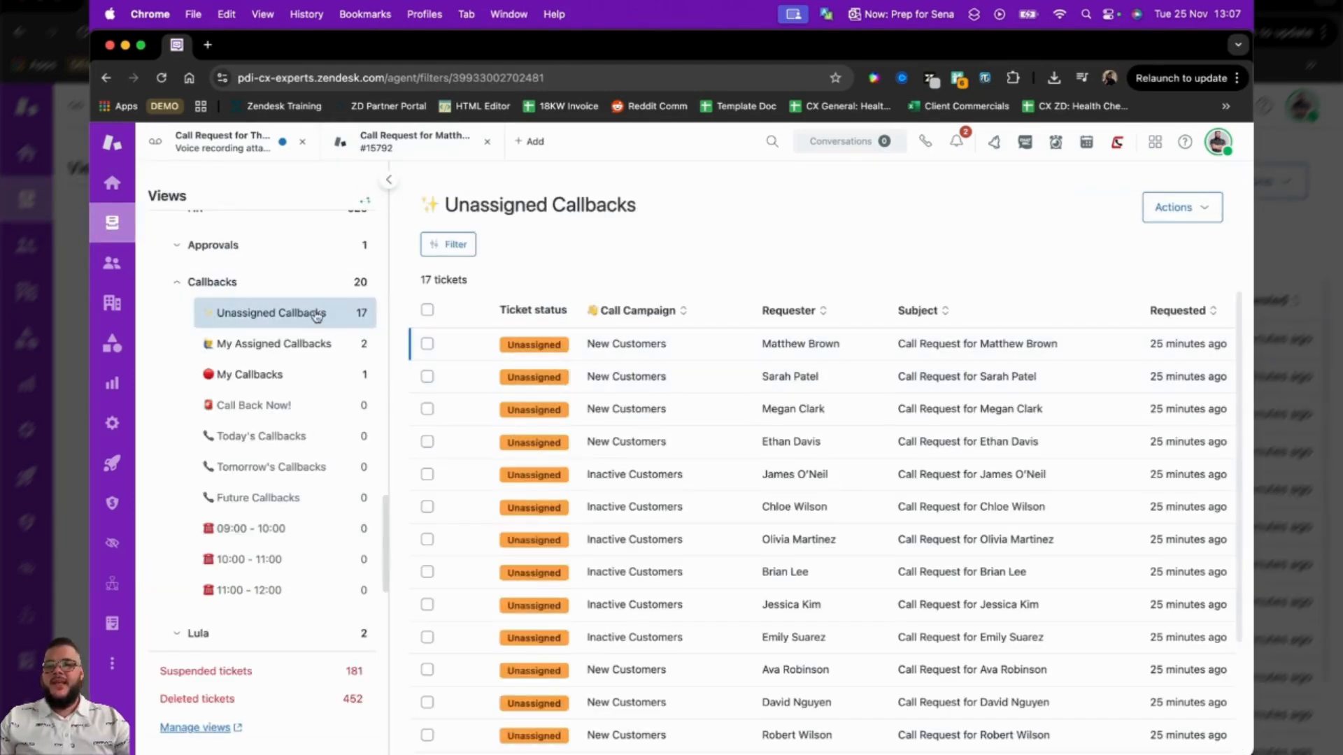
left_click(319, 353)
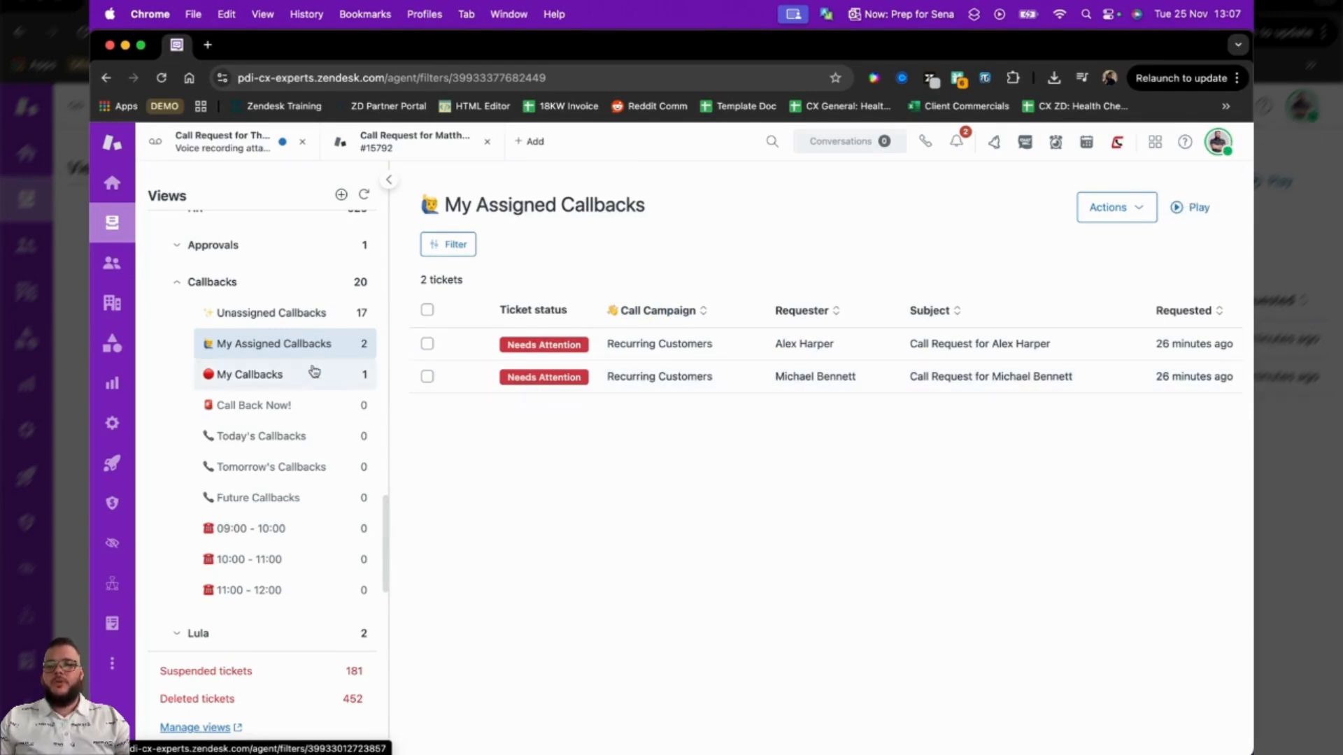
left_click(426, 376)
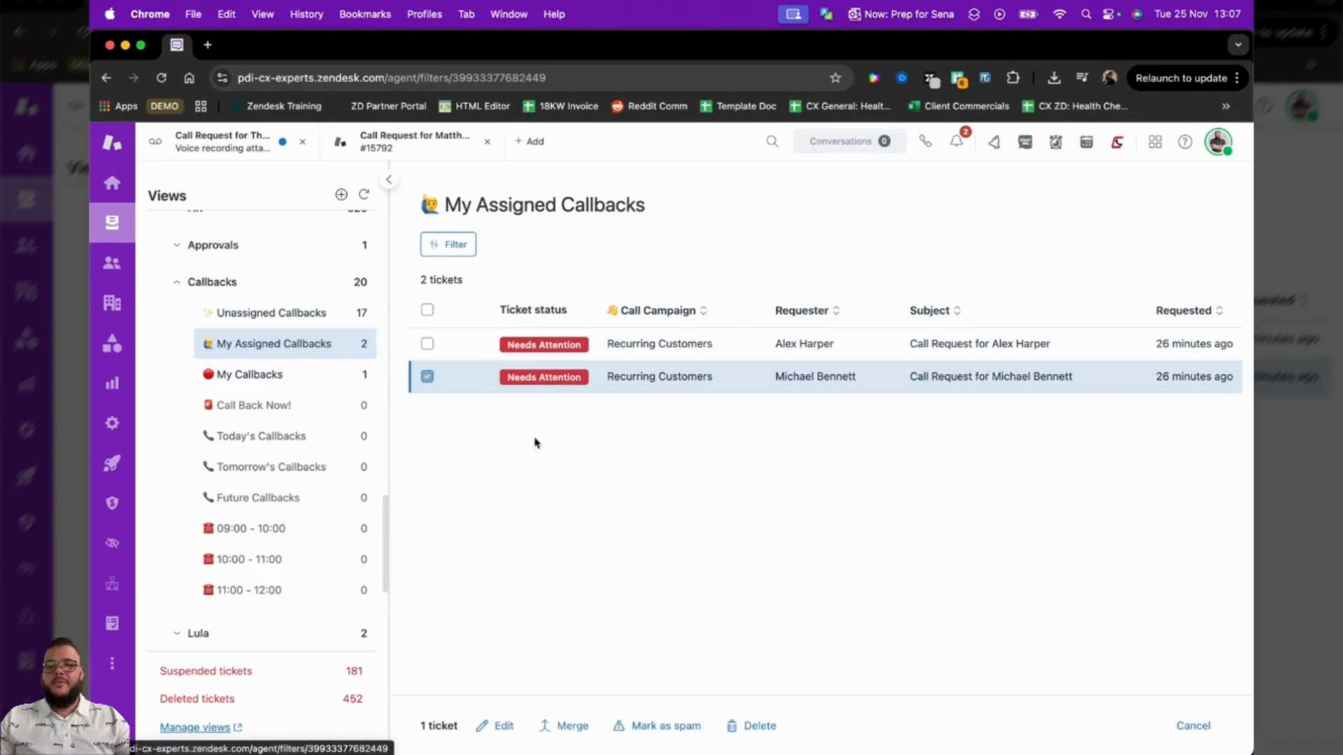
left_click(502, 726)
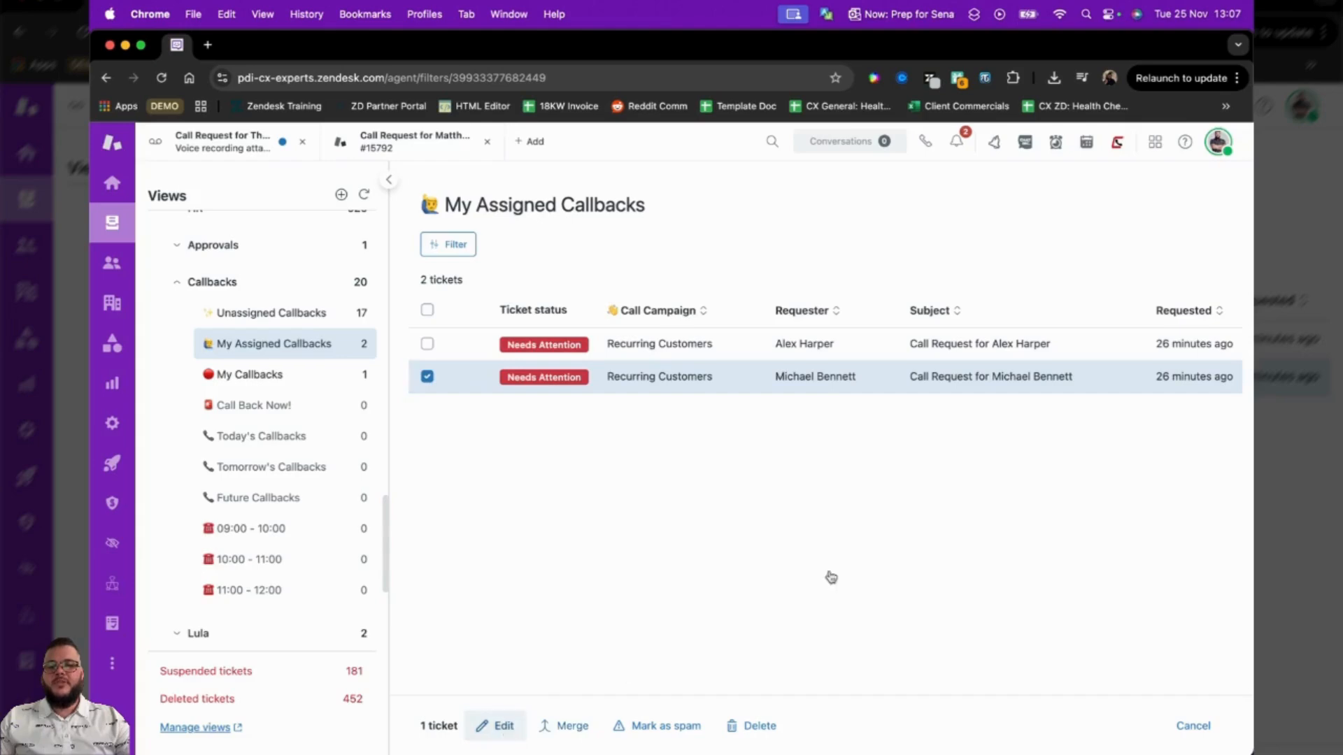
left_click(1007, 636)
left_click(969, 612)
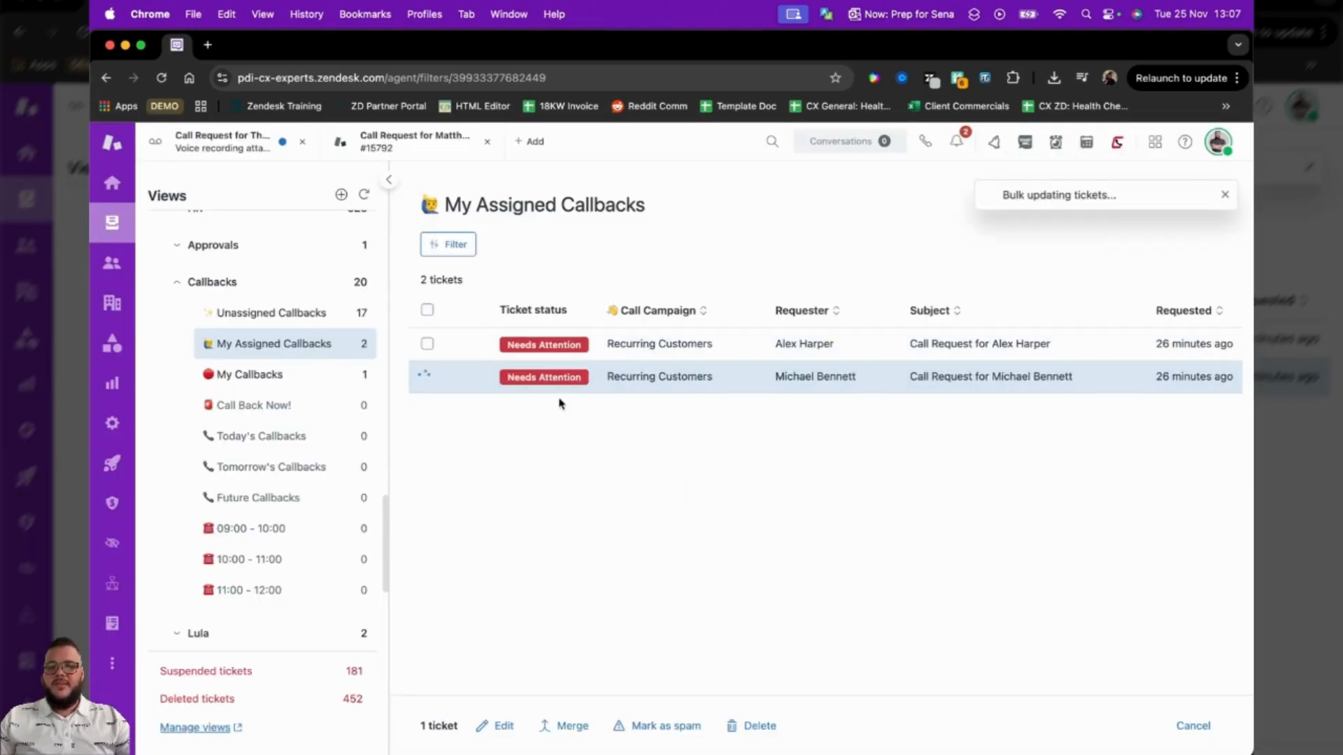
Check the Unassigned Callbacks and My Assigned Callbacks views for newly assigned tickets and refresh the views list.
left_click(329, 313)
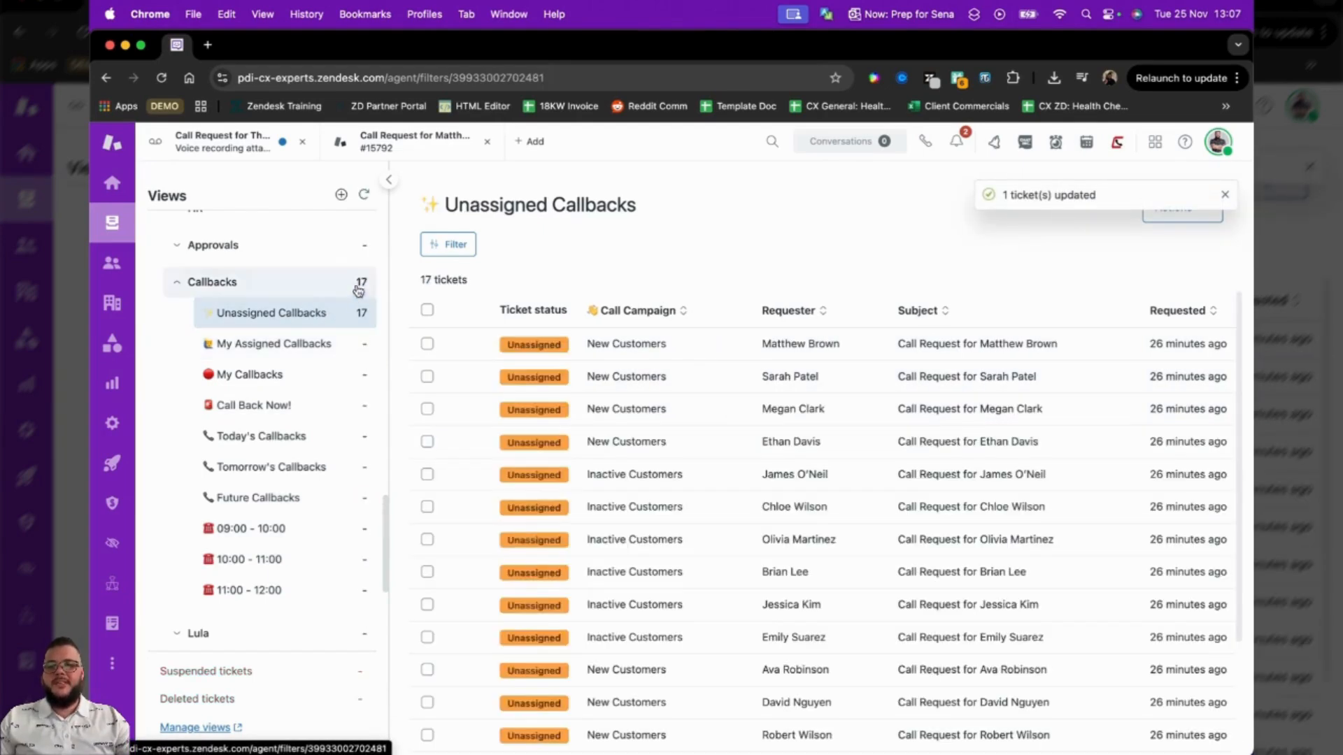
left_click(347, 342)
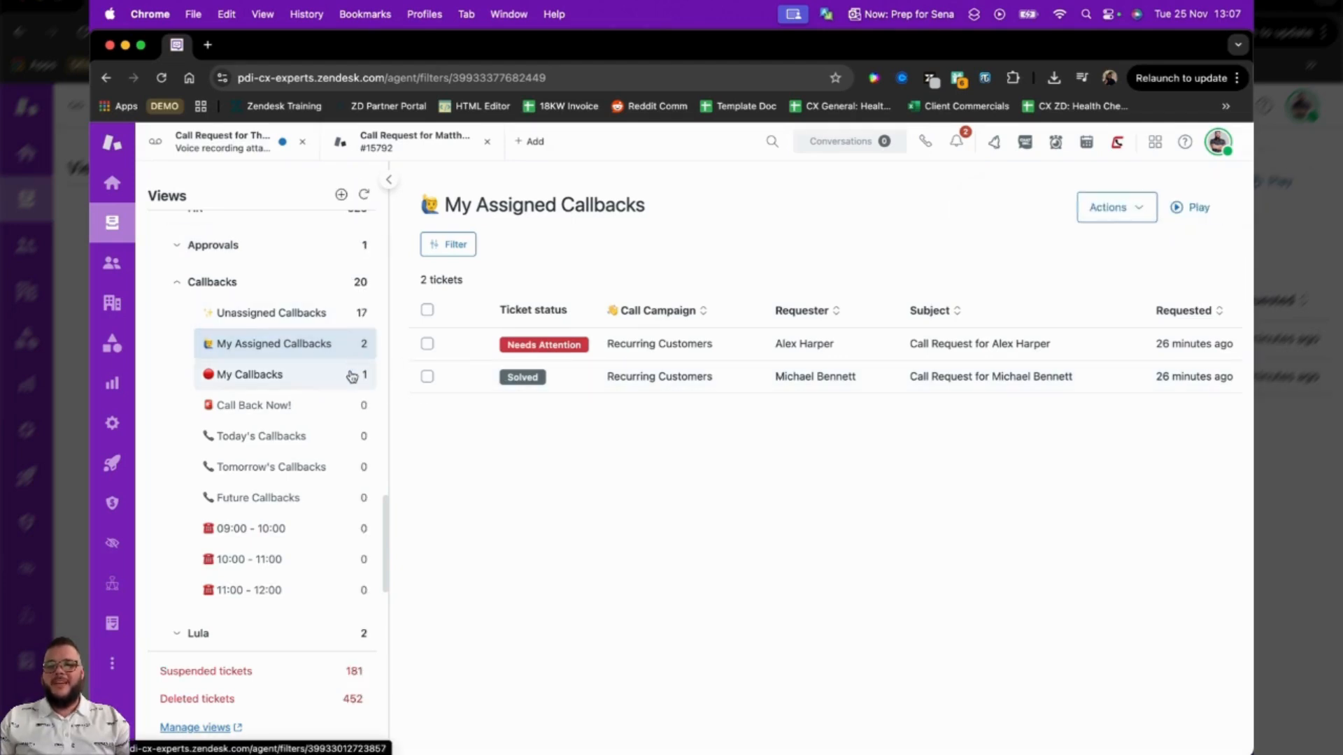
left_click(348, 329)
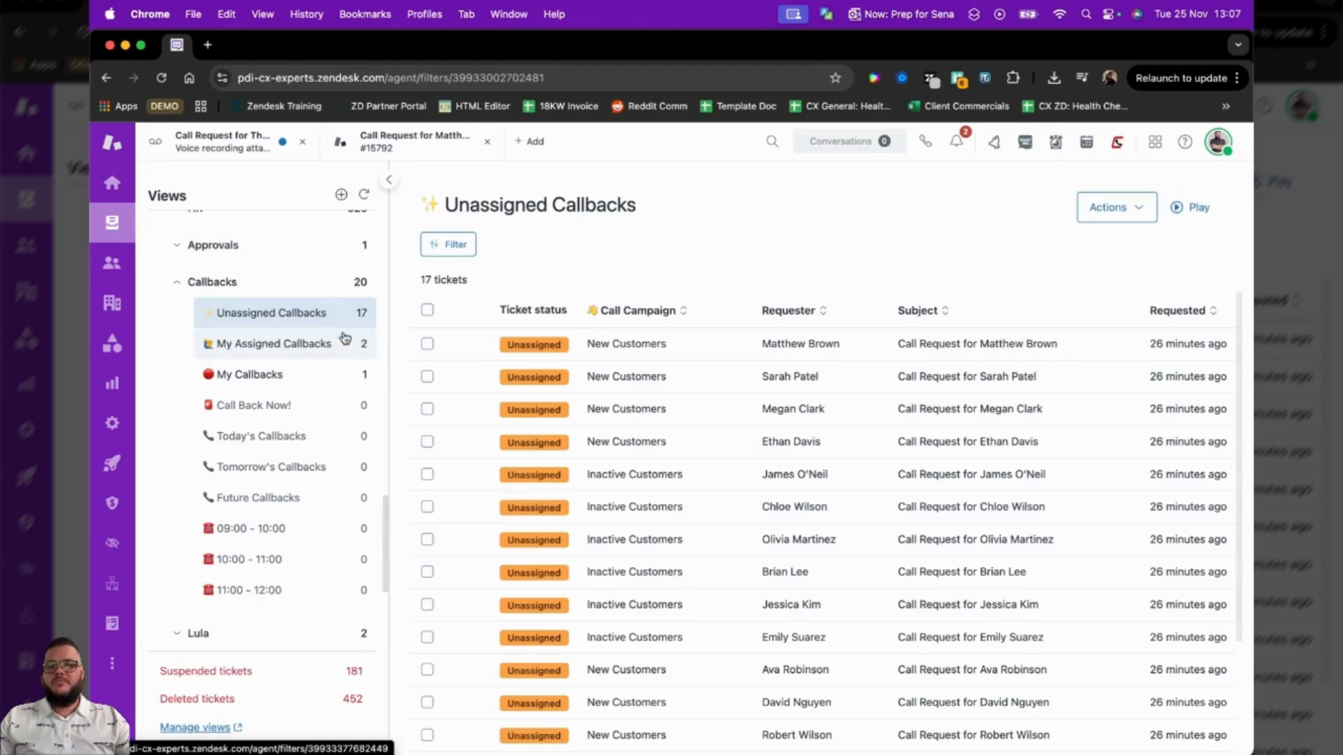
left_click(364, 194)
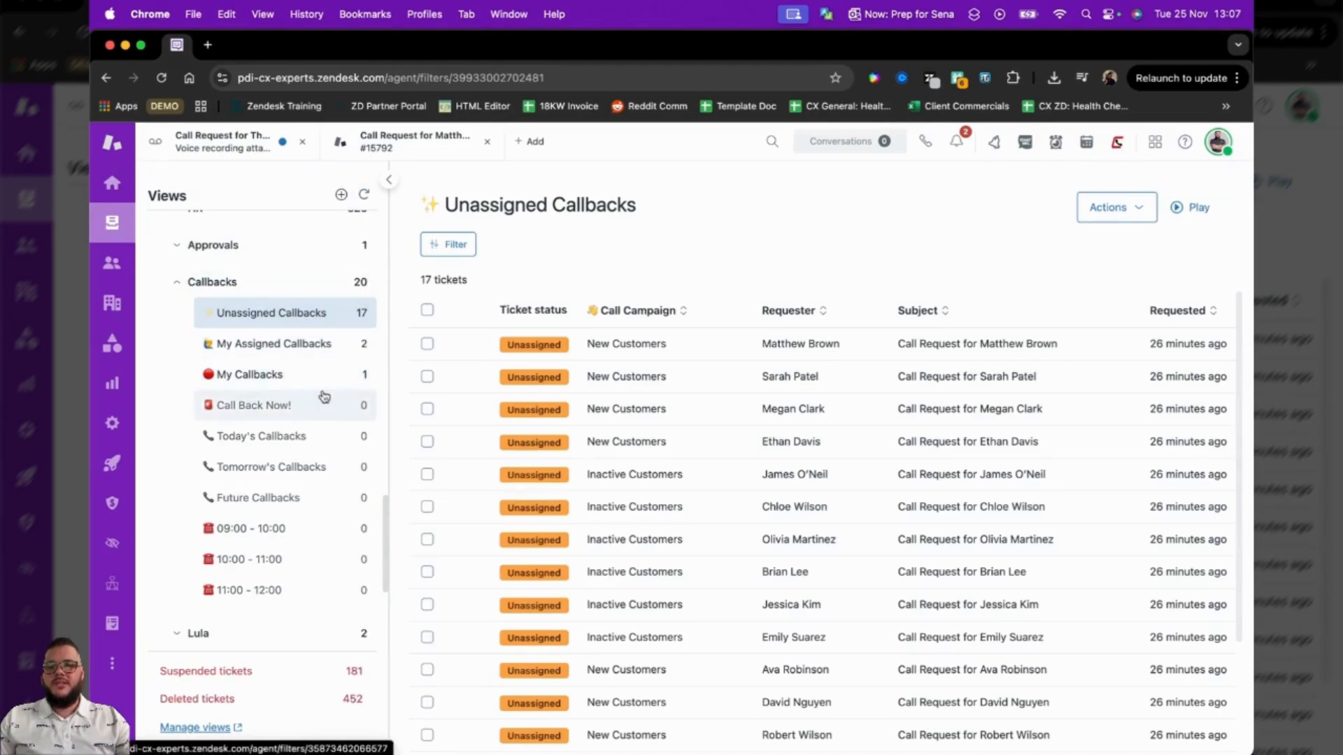
Check the My New Tickets view and open the MY Open view under My Tickets.
scroll(321, 396, "up", 10)
left_click(308, 307)
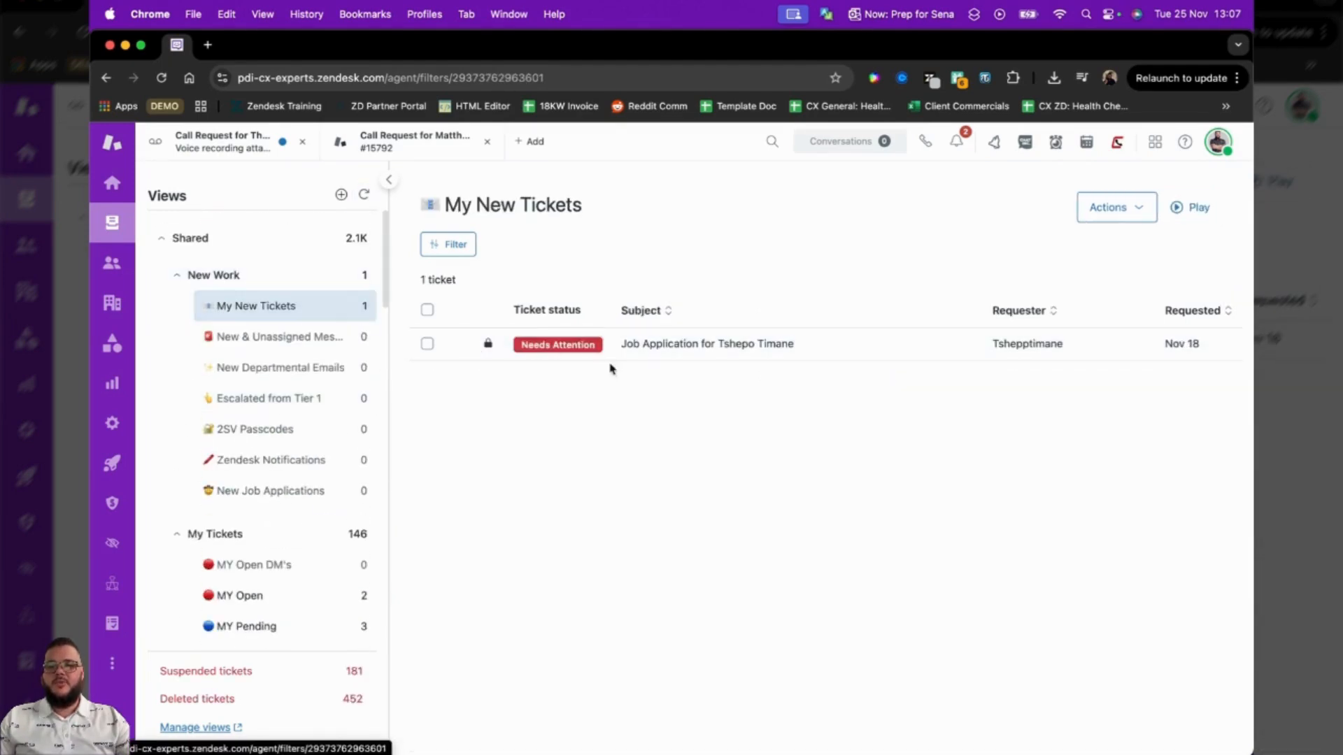
scroll(303, 463, "down", 10)
scroll(303, 463, "up", 6)
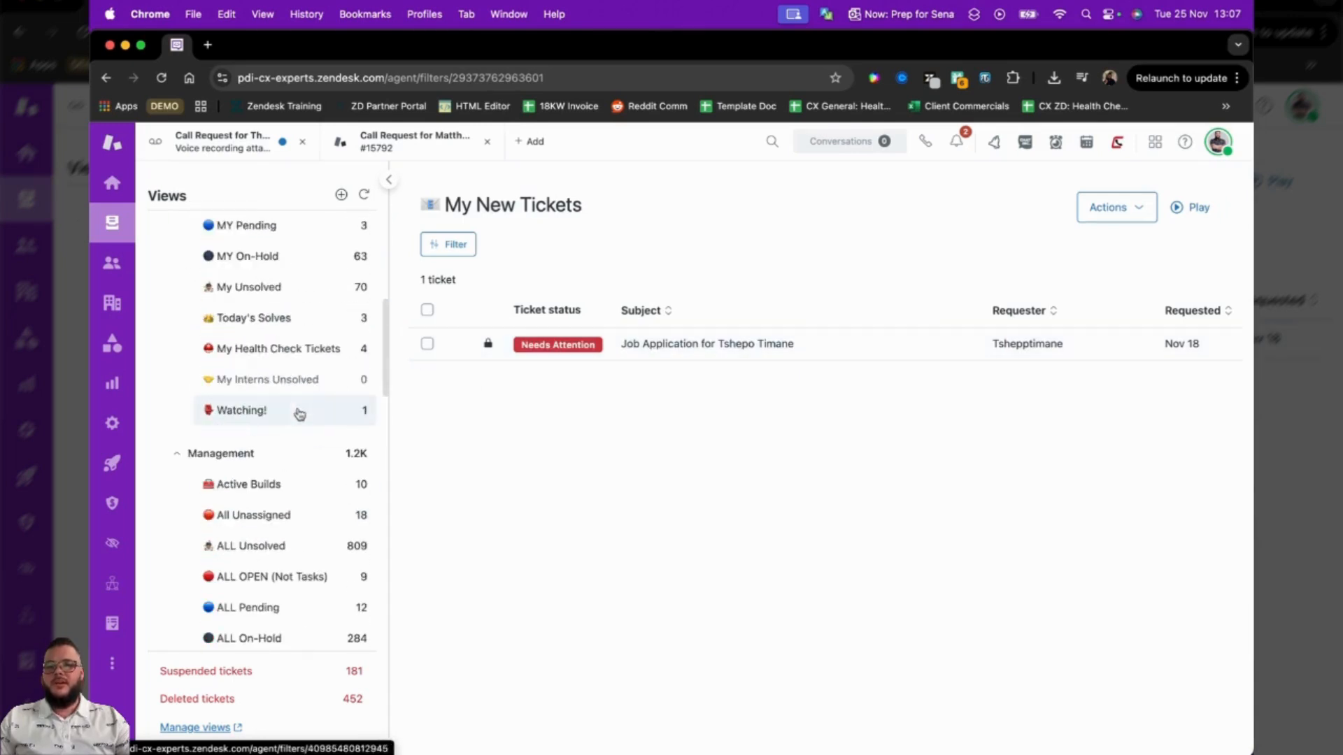
left_click(276, 412)
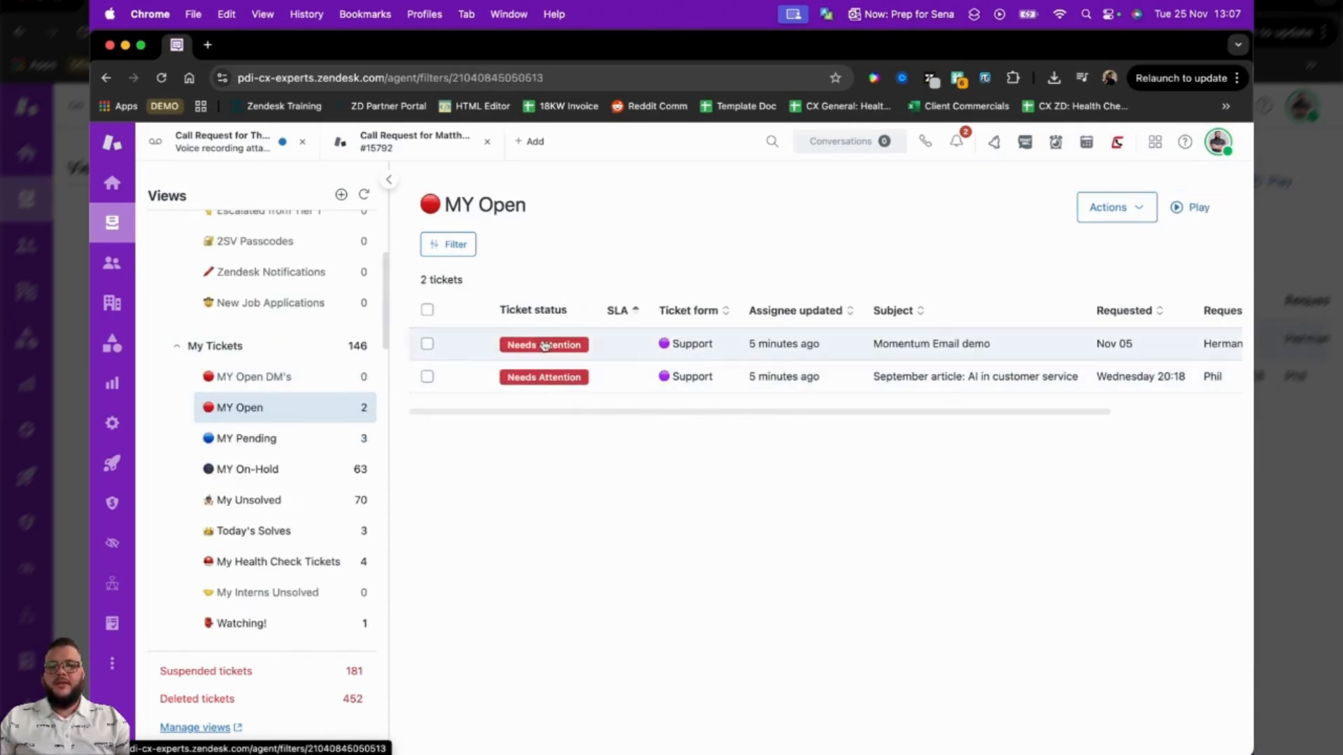
Bulk-update all tickets in the MY Open view to the Internal action needed status.
left_click(427, 310)
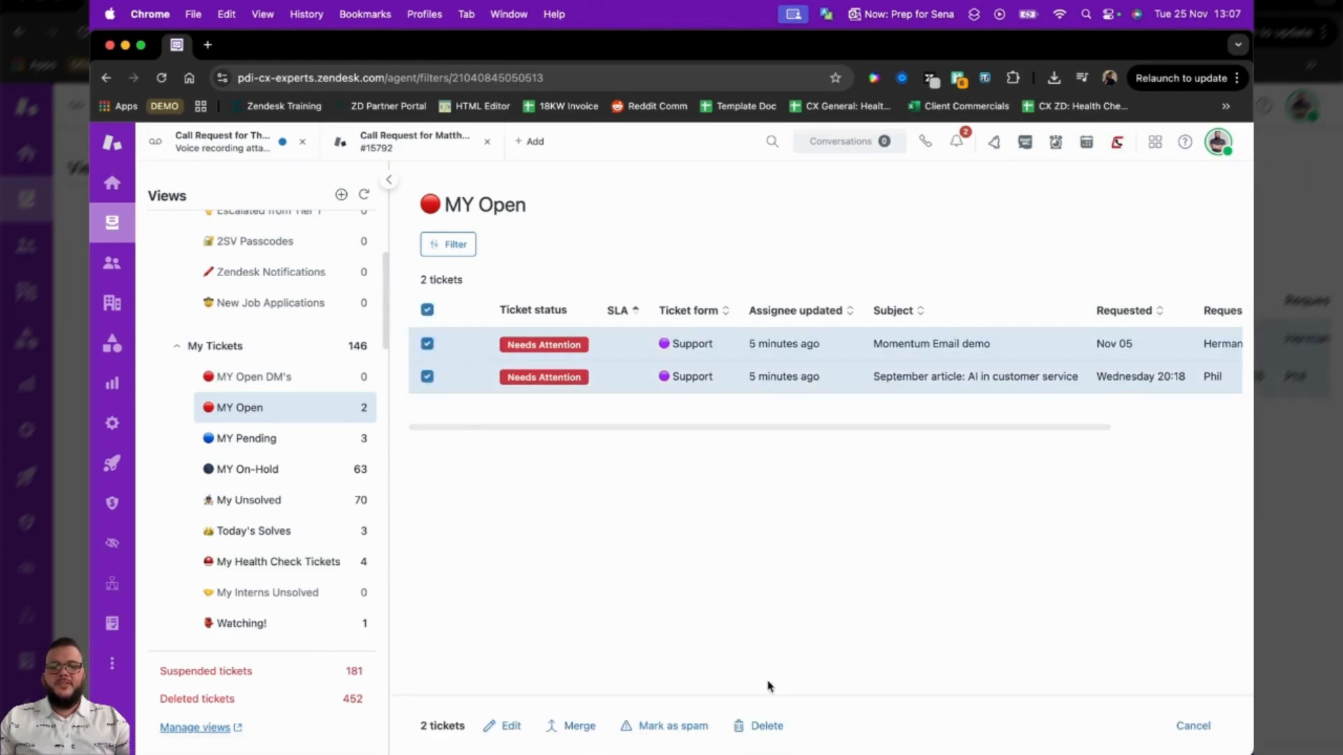
left_click(510, 727)
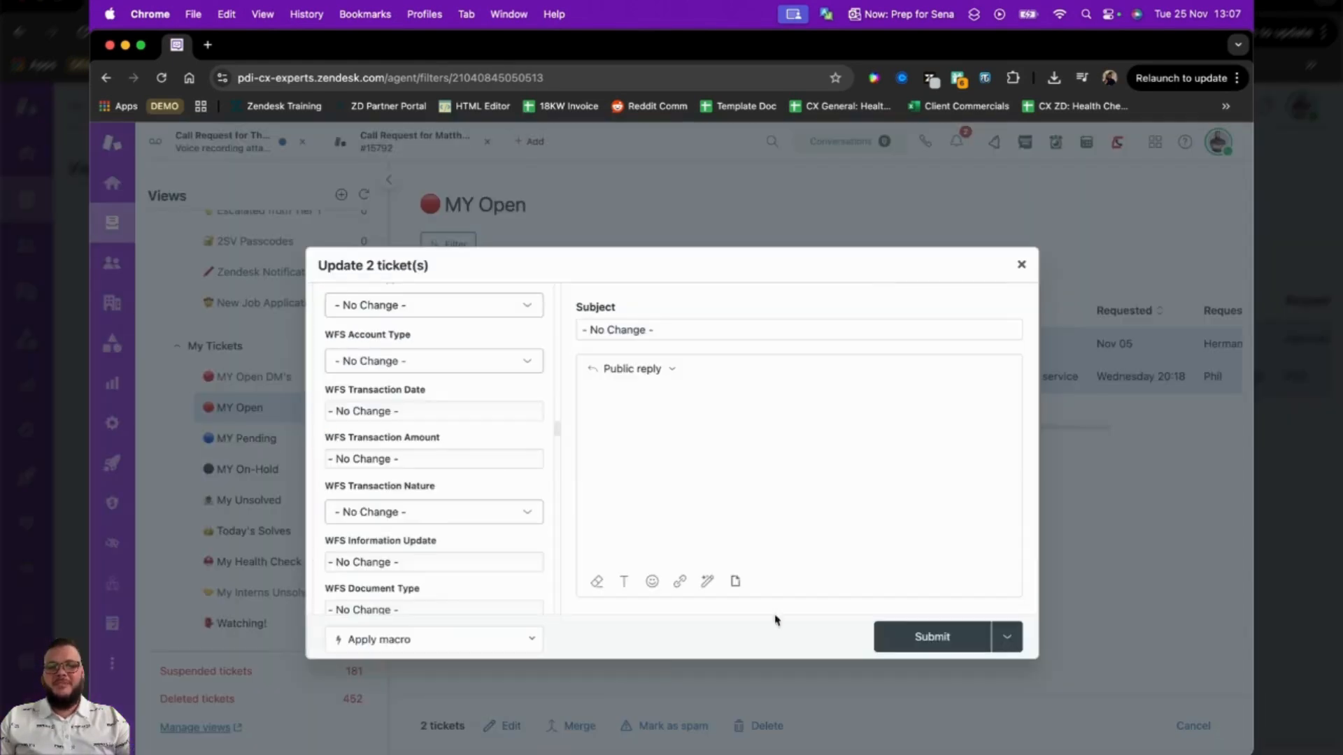
left_click(1008, 637)
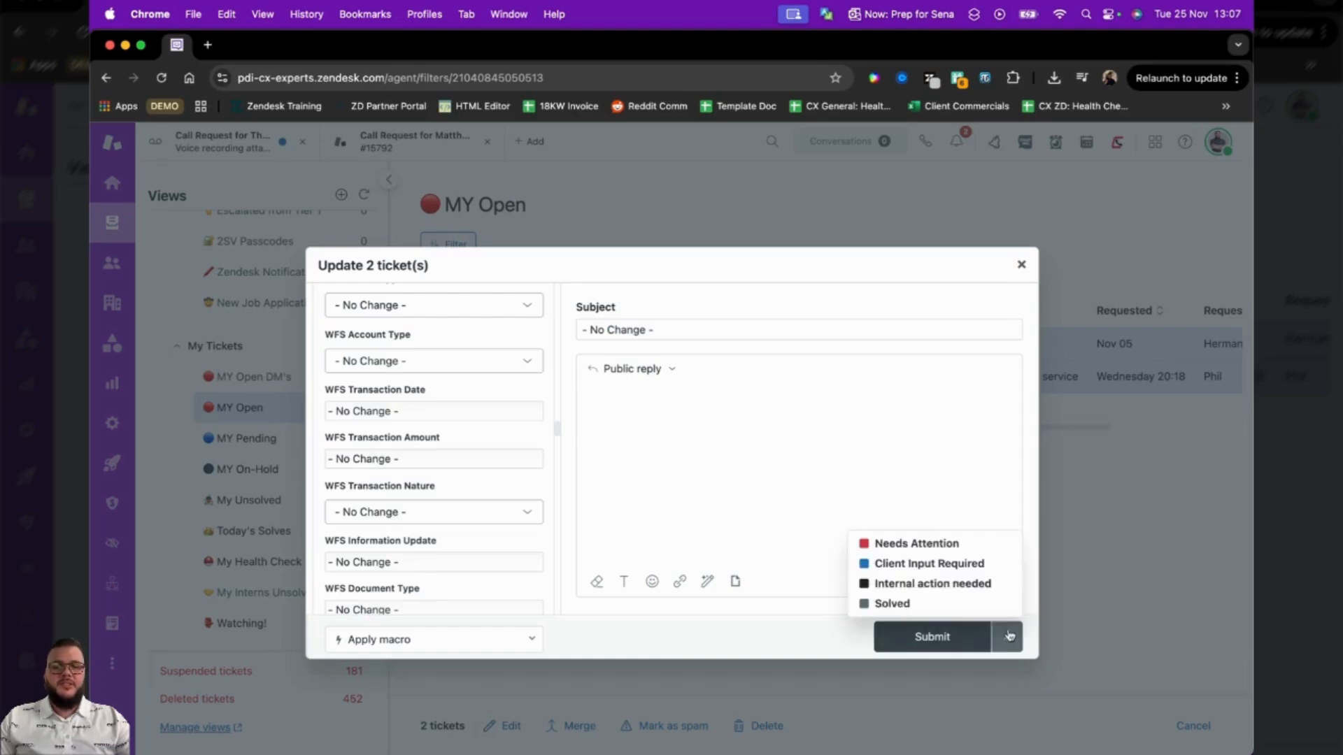
left_click(948, 588)
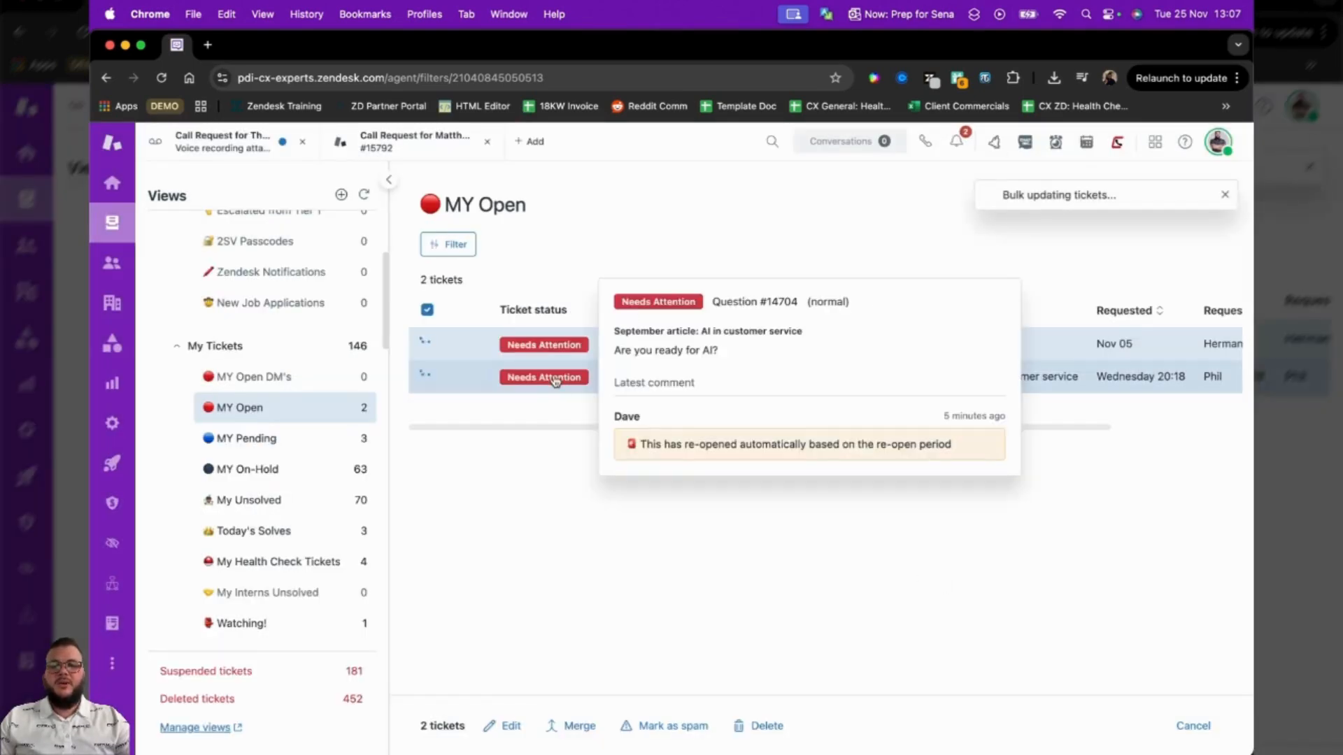
Go back to the Unassigned Callbacks view in the Callbacks group.
scroll(346, 441, "down", 10)
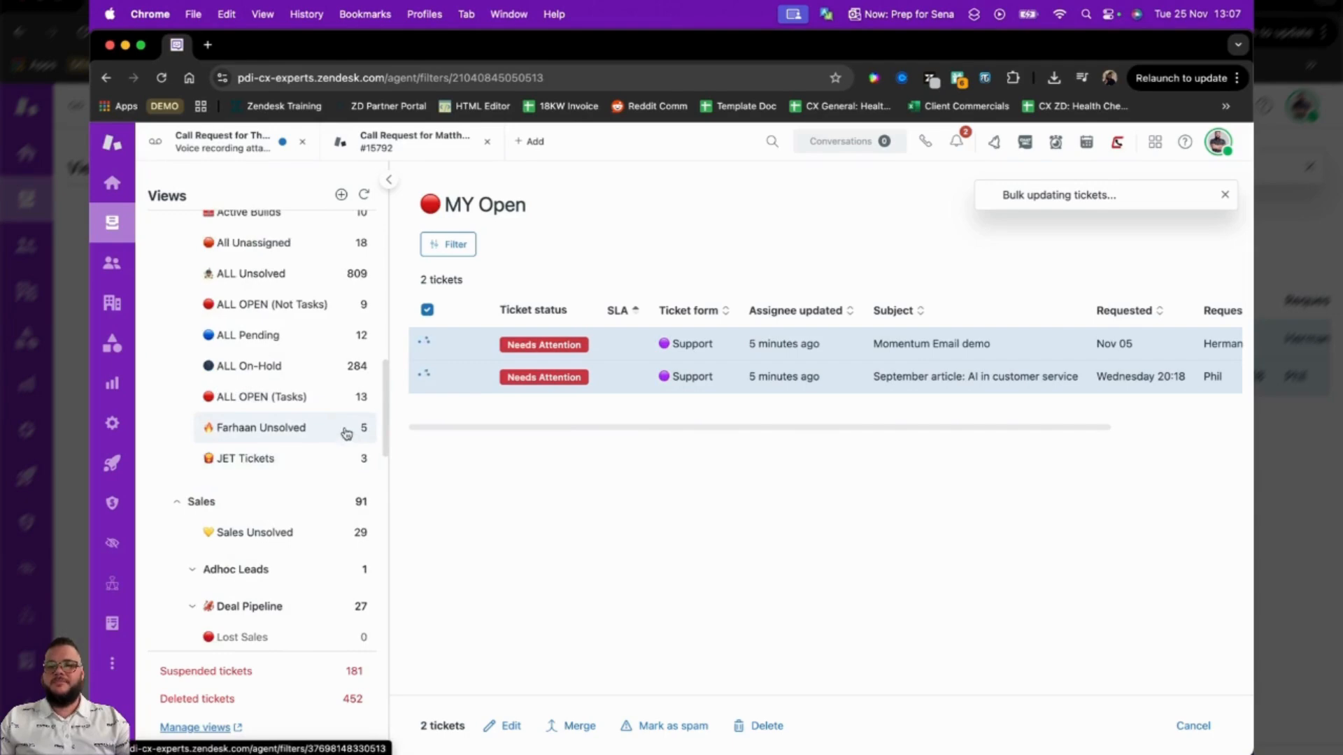
scroll(336, 440, "down", 10)
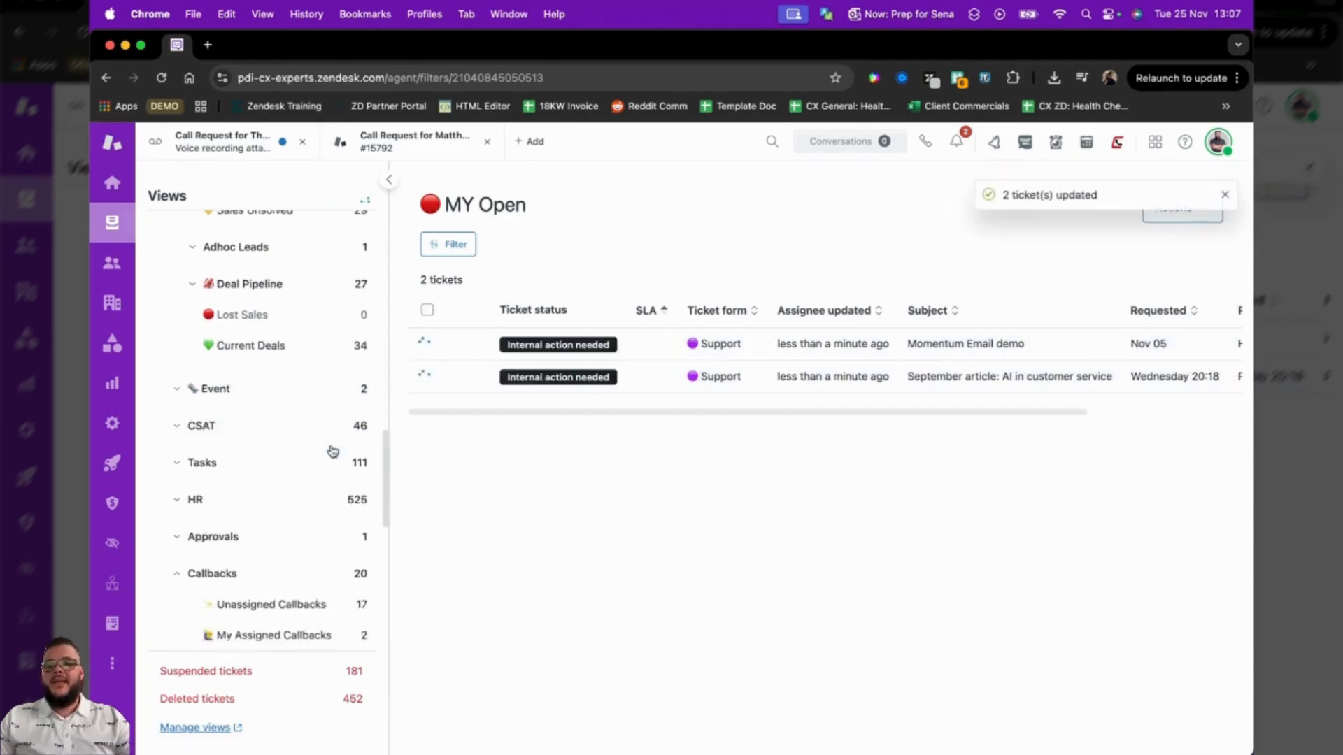
scroll(334, 453, "down", 1)
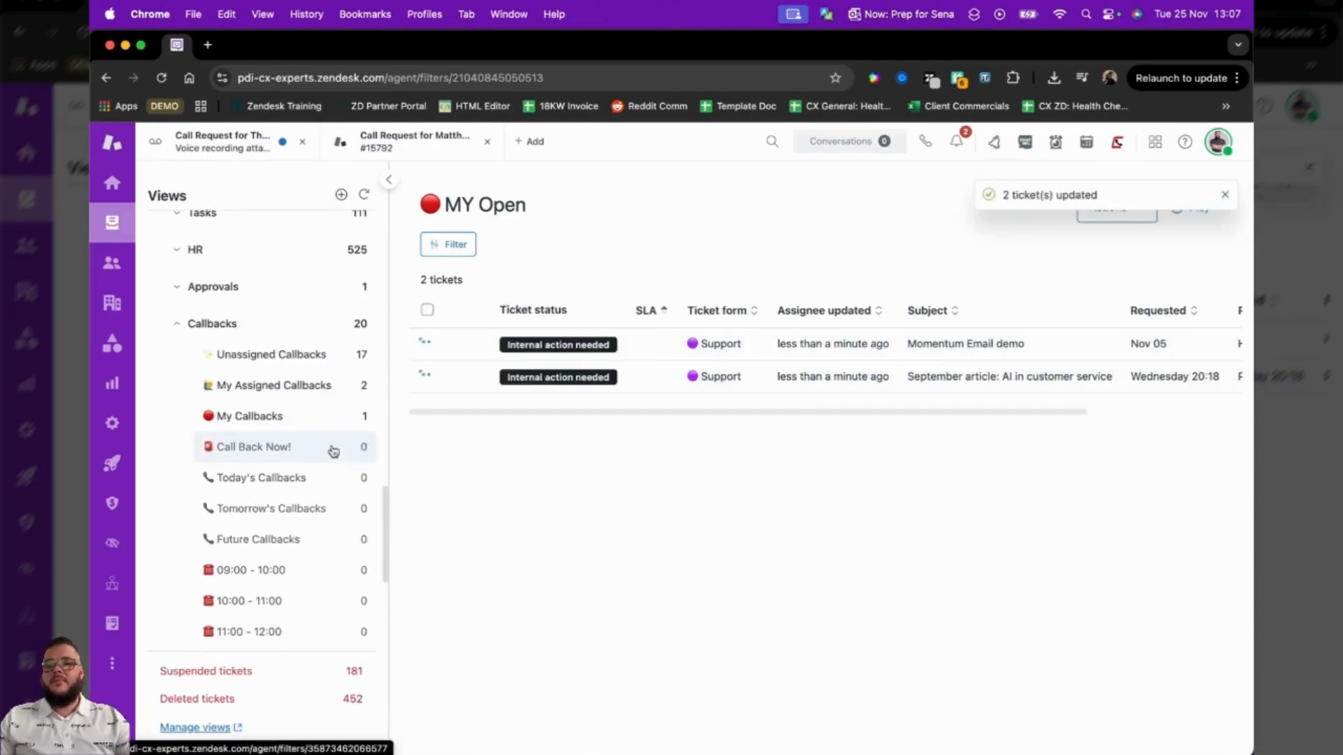
left_click(319, 361)
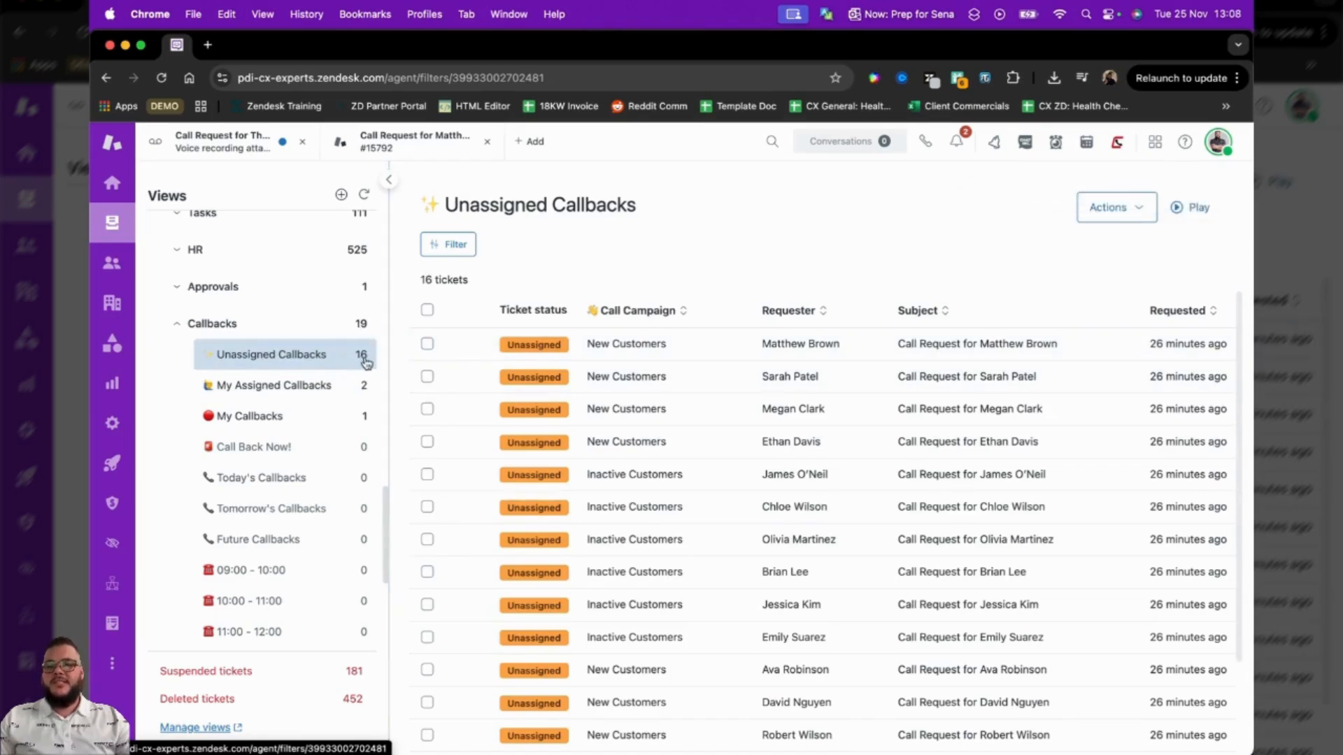
Open the My Assigned Callbacks view, refresh the views list and start Play mode on its tickets.
left_click(350, 384)
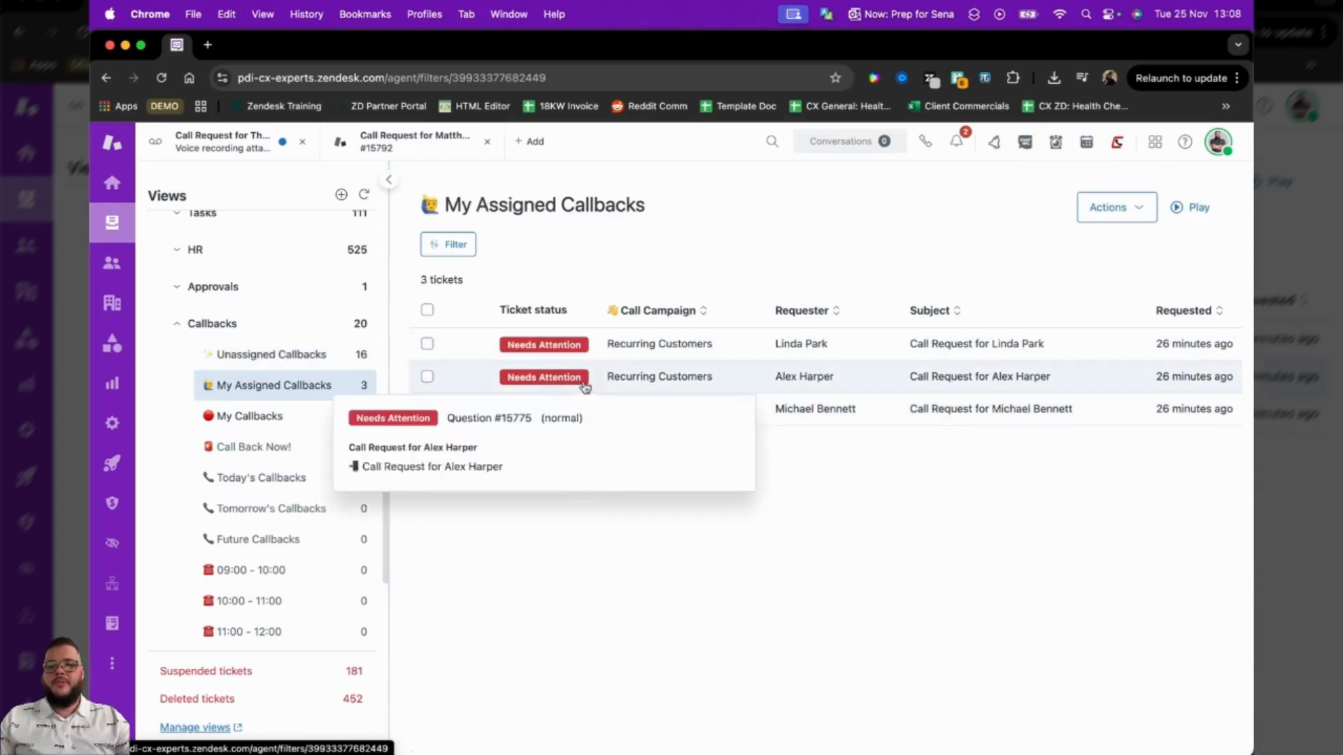
left_click(364, 194)
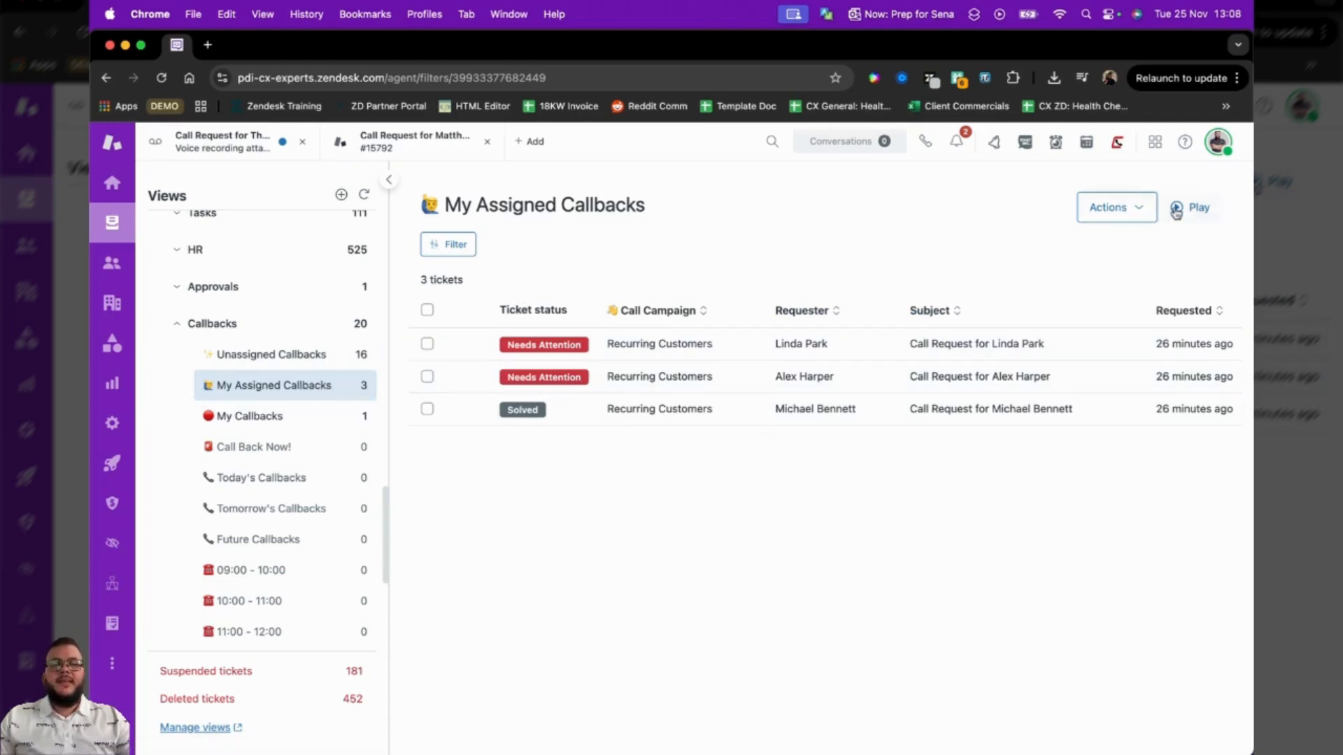
left_click(528, 354)
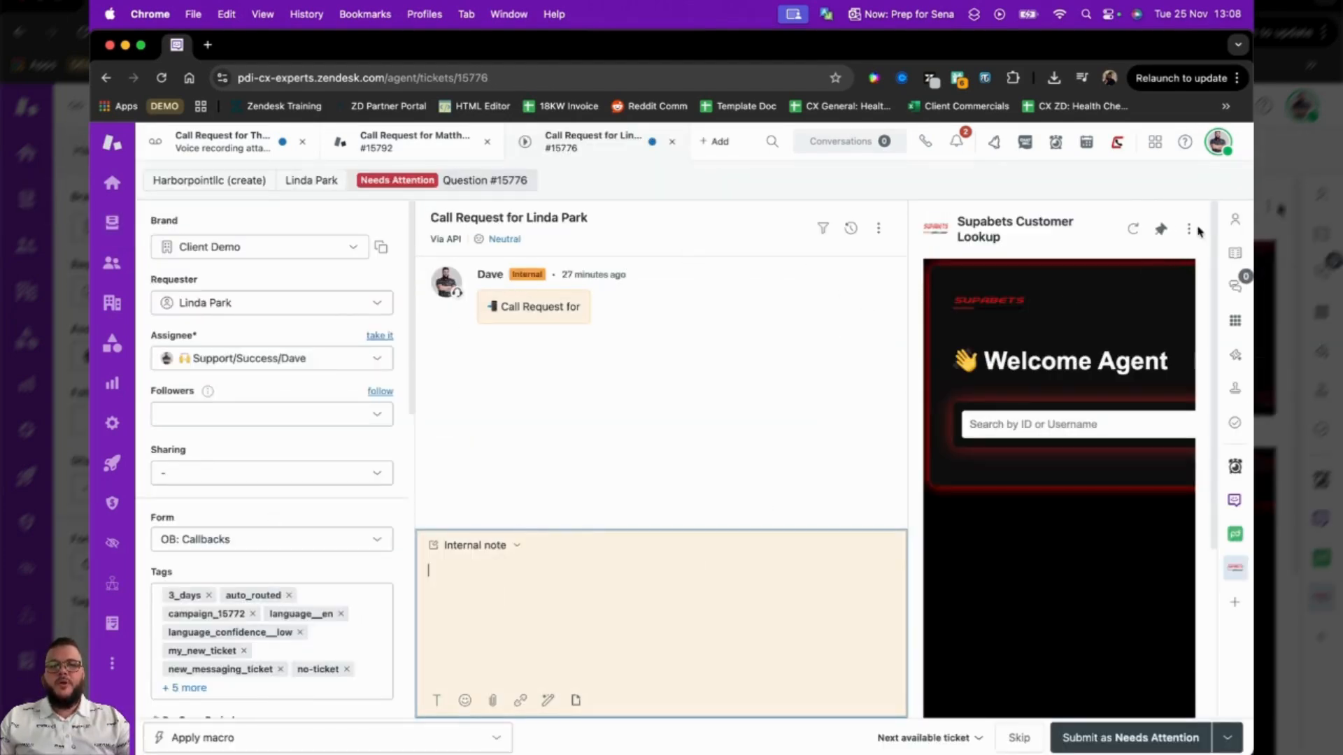
View the requester's profile, bring up a call to the requester's phone number in the dialer, and close it without calling.
left_click(1234, 219)
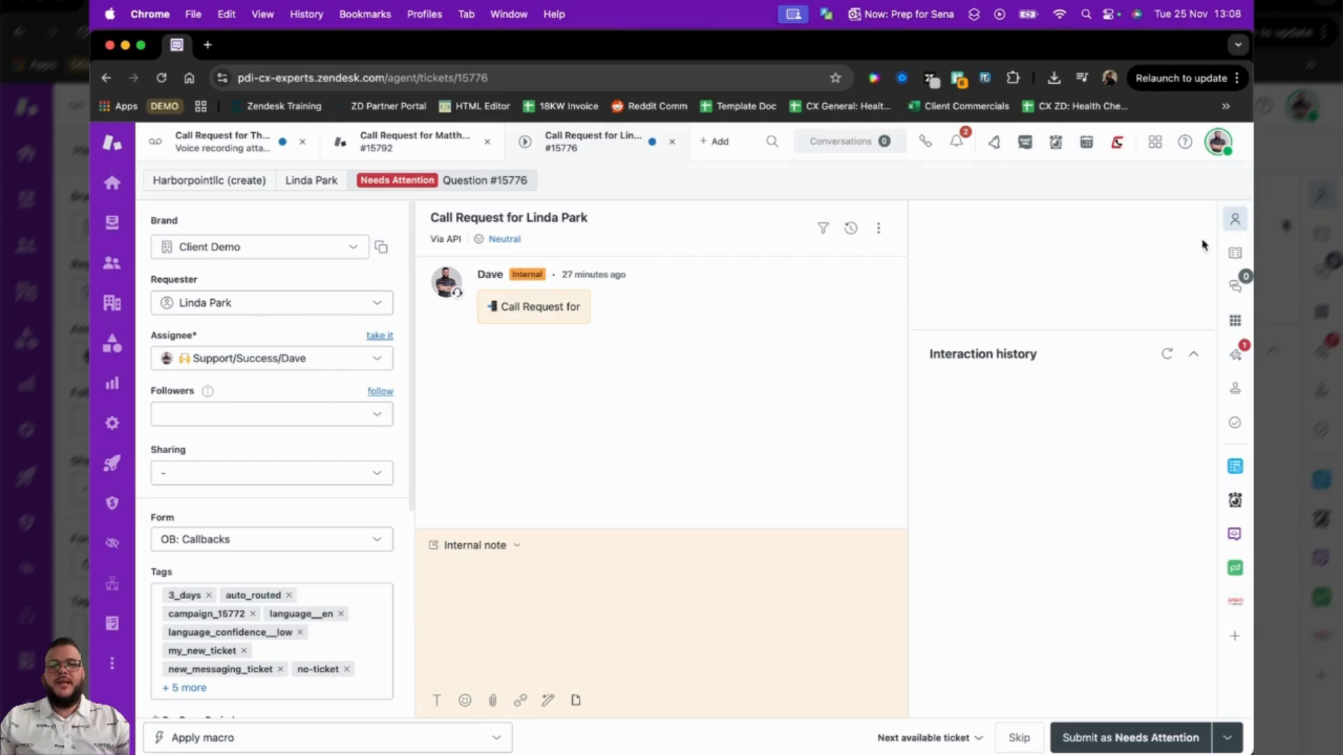
left_click(485, 549)
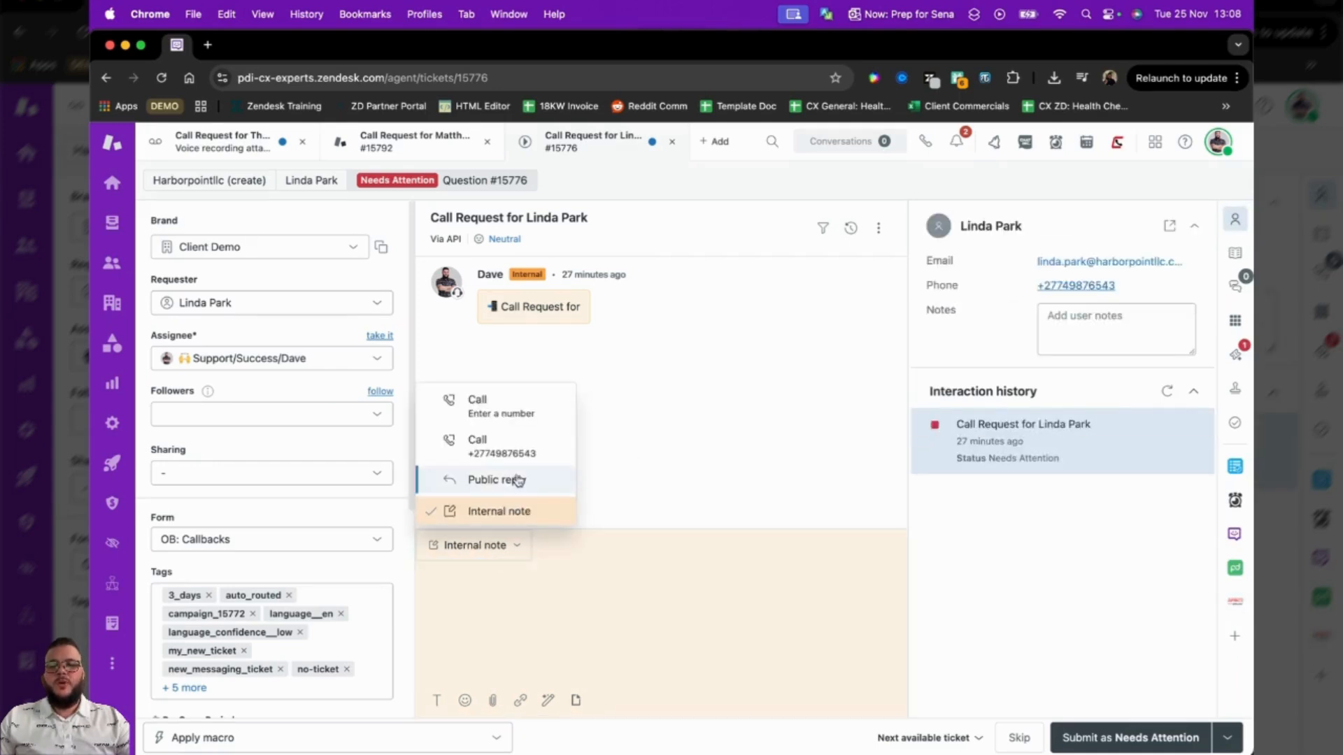
left_click(493, 445)
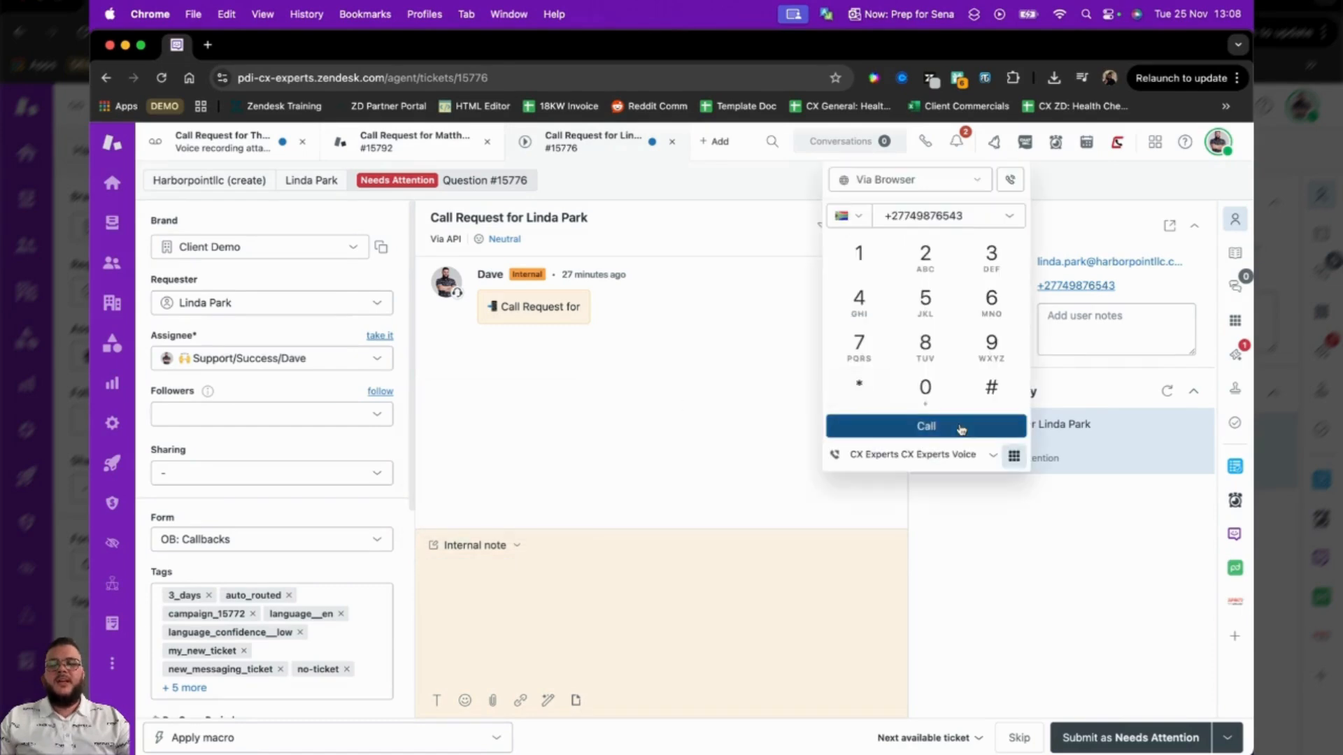
left_click(715, 410)
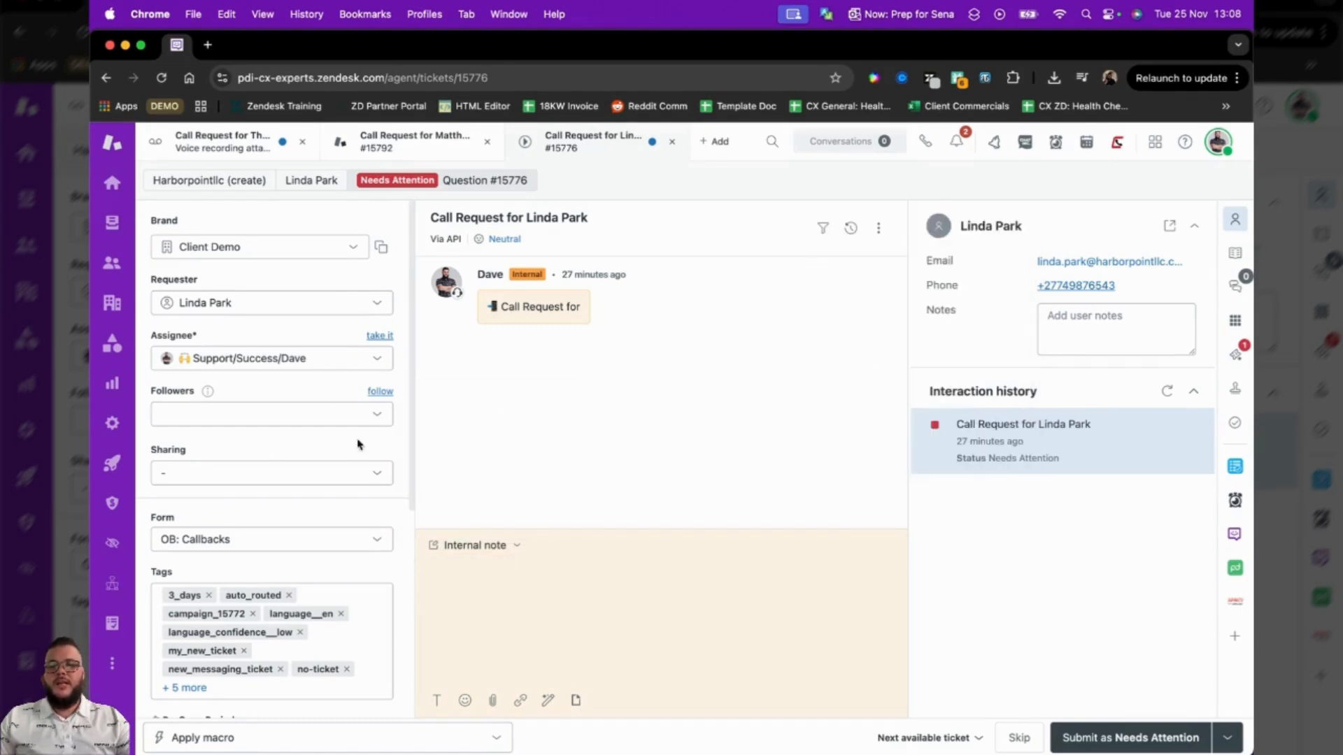
Set the ticket's Call Disposition to Success, Next Action Required, and enter "Get info about Zendesk QA" as the Next Action Step.
scroll(271, 459, "down", 5)
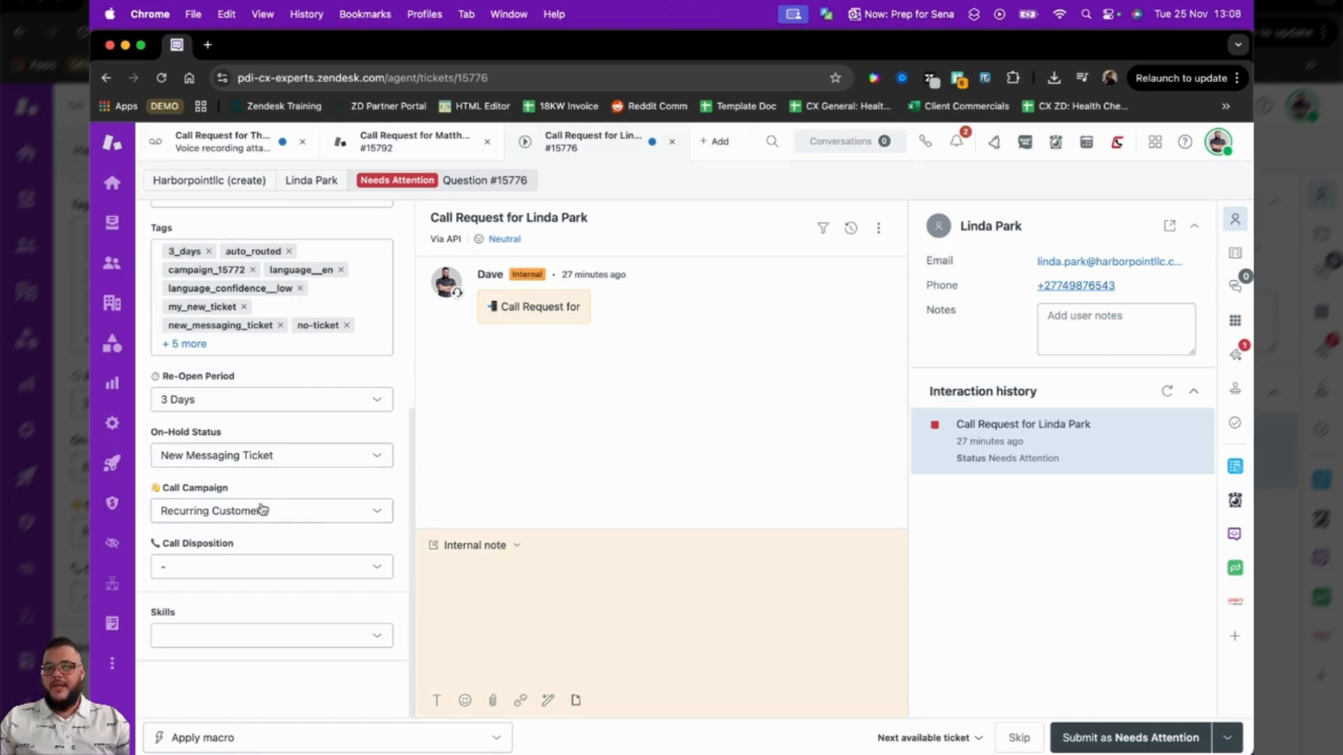
left_click(258, 566)
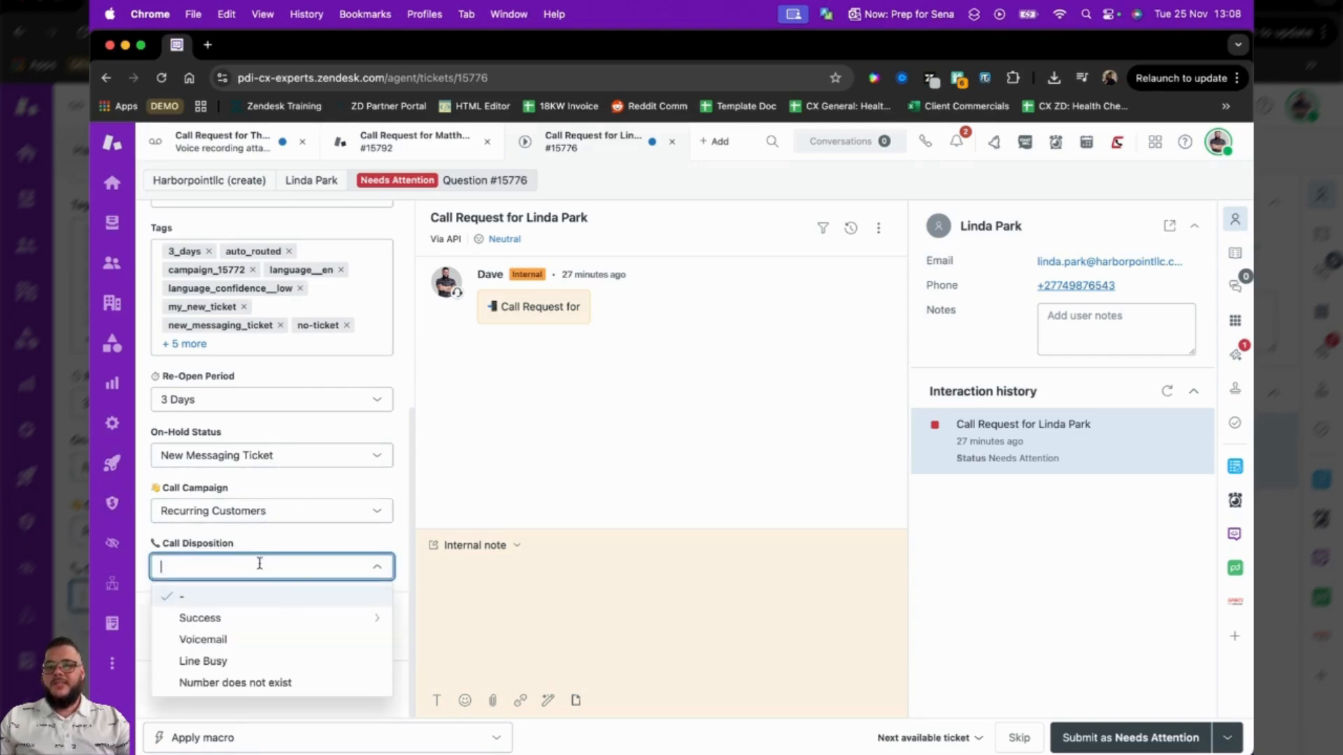
left_click(260, 618)
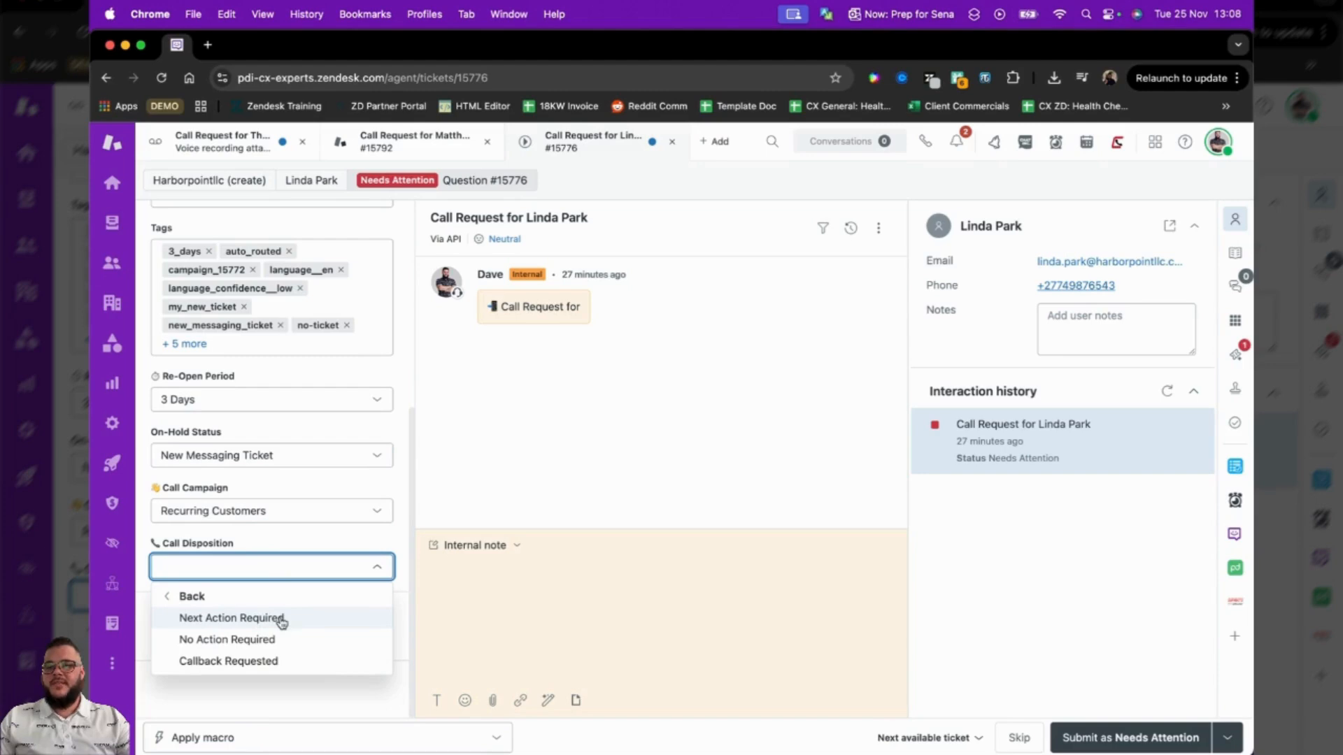
left_click(270, 618)
scroll(317, 469, "down", 3)
scroll(287, 469, "down", 1)
left_click(256, 468)
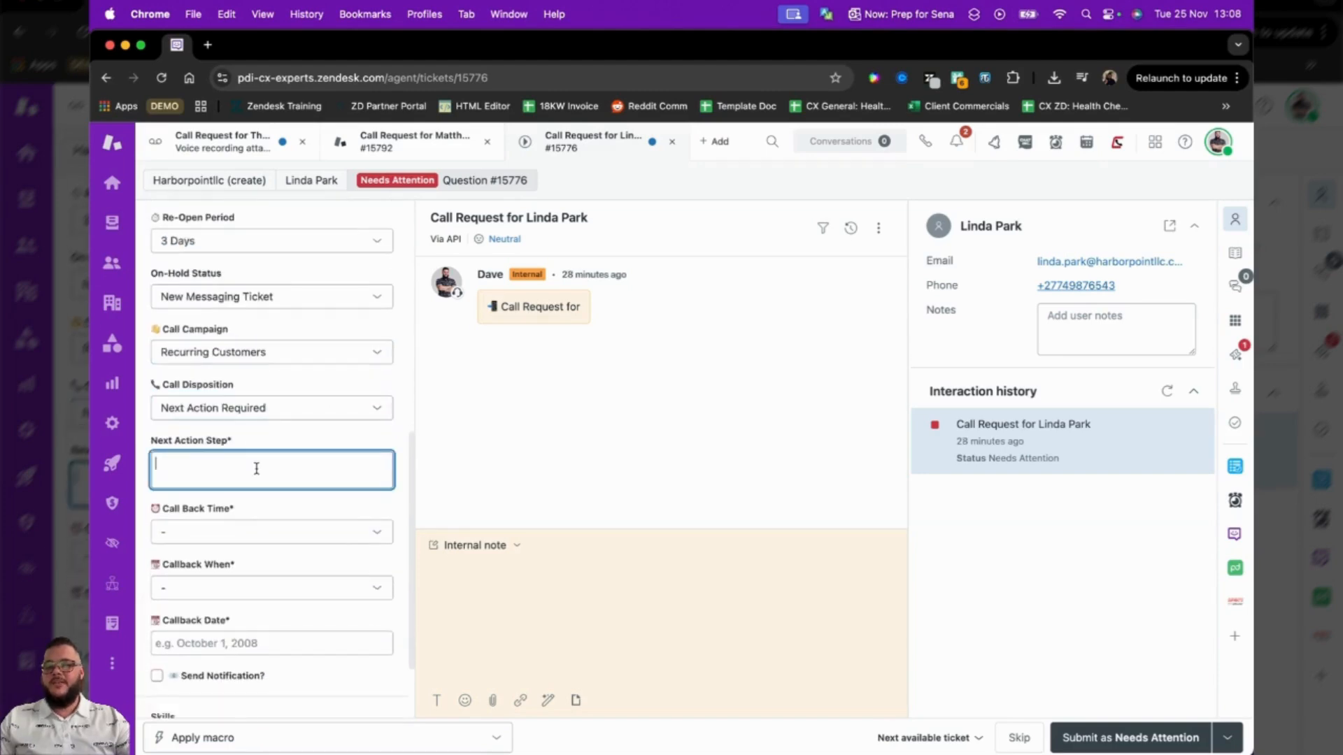
type("Get info about Zendesk QA")
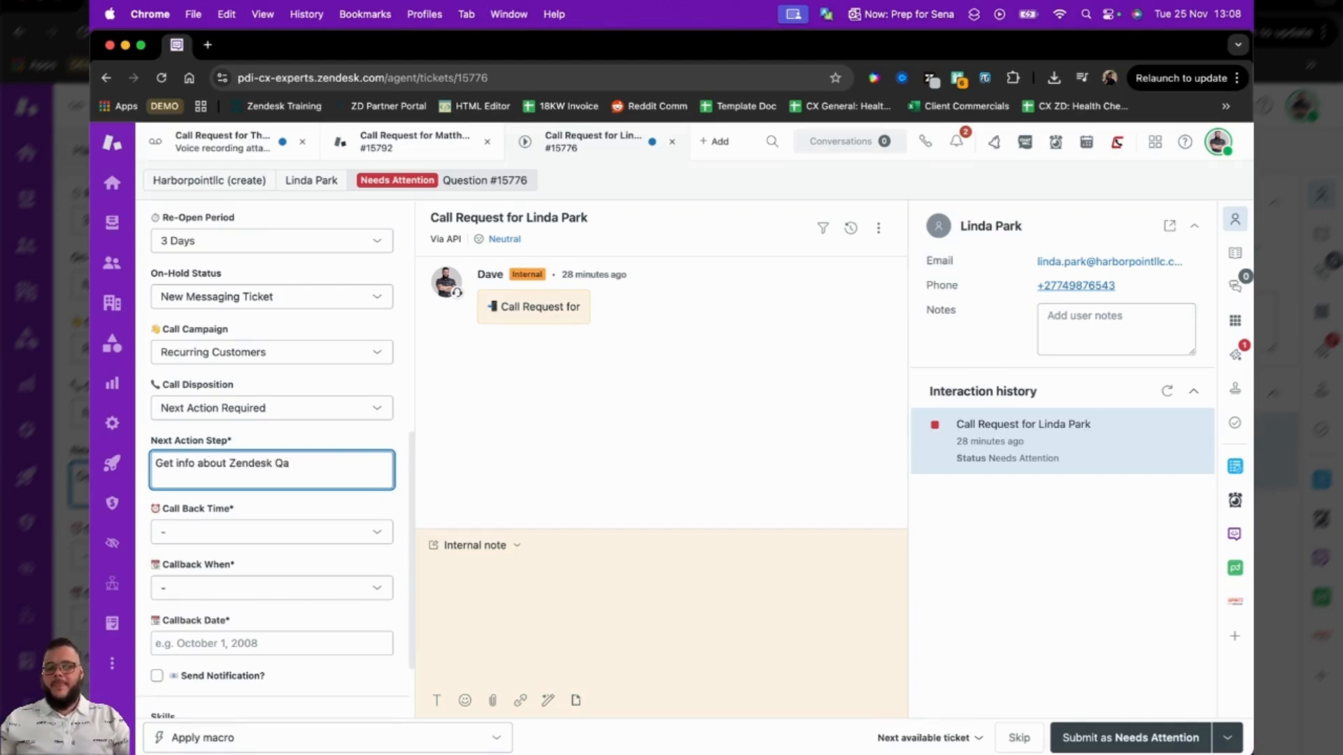
Schedule the callback with Call Back Time 10 - 11, Callback When Tomorrow and Callback Date November 25, 2025.
left_click(288, 536)
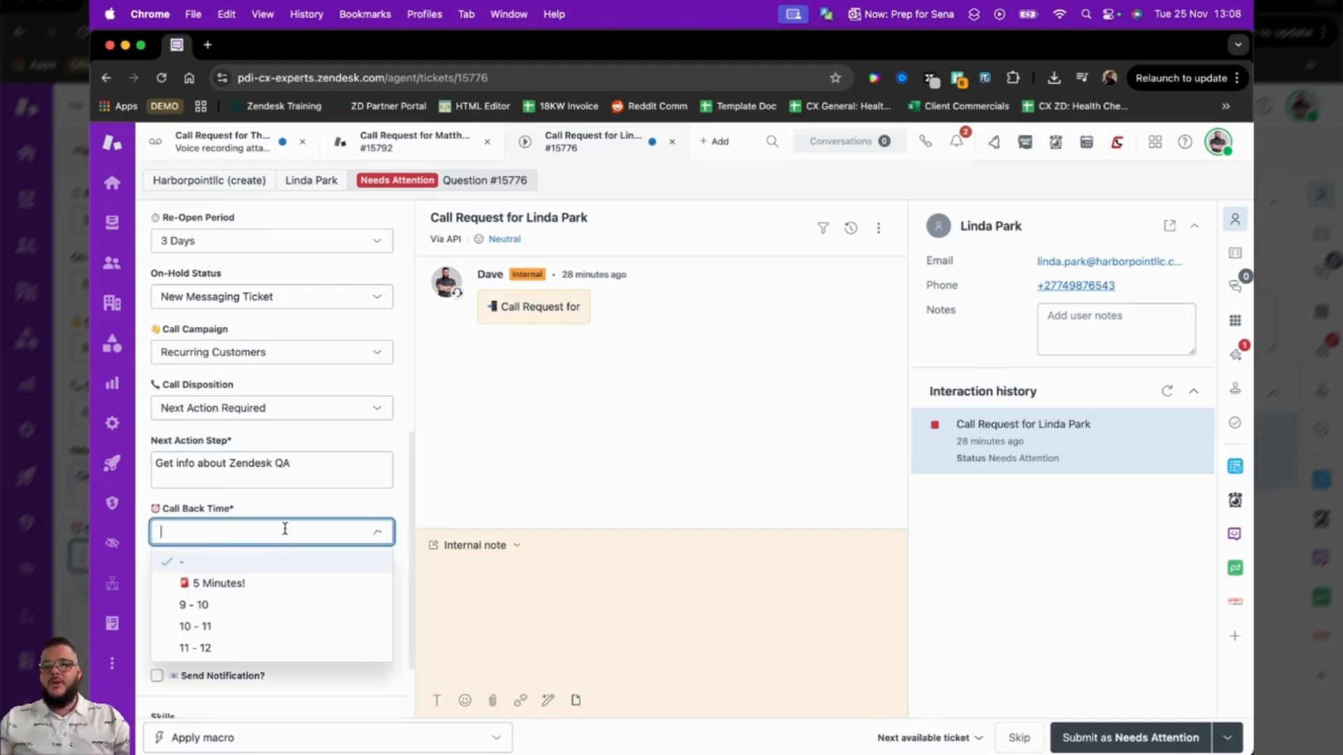
left_click(253, 625)
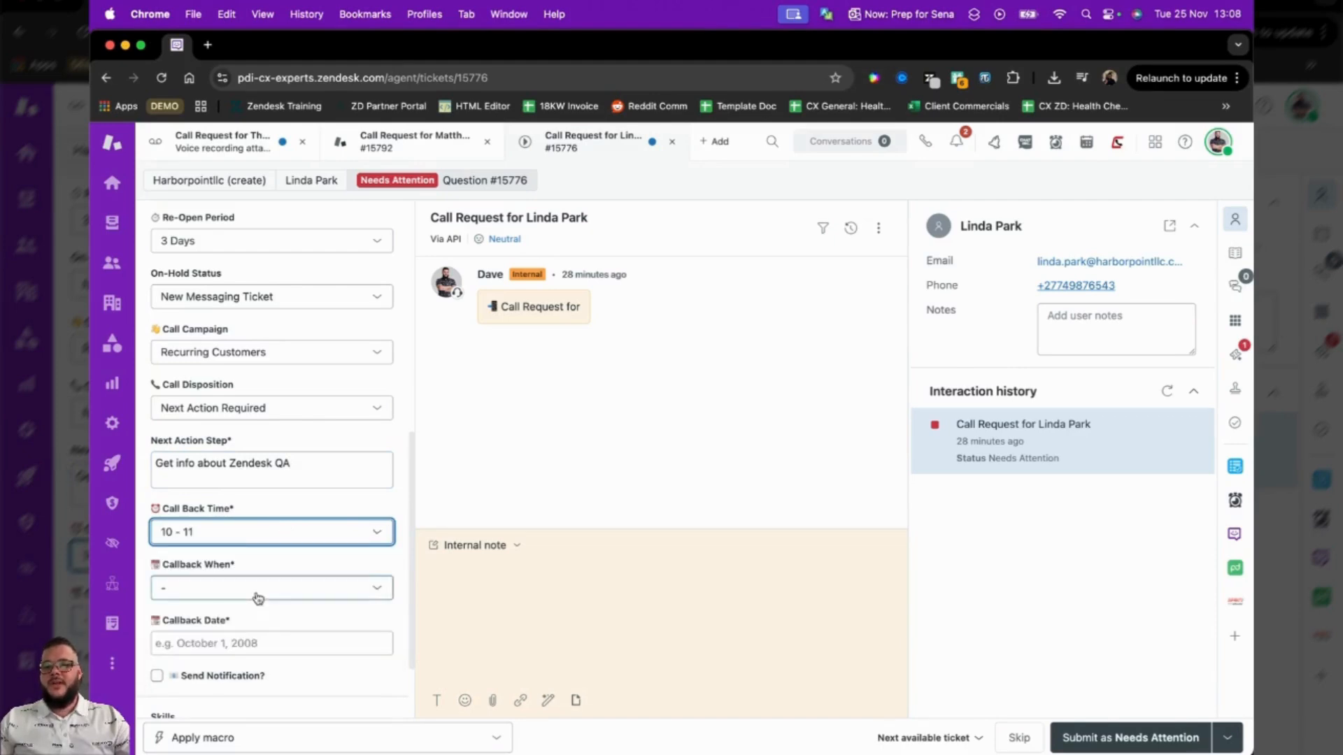
left_click(258, 600)
left_click(238, 661)
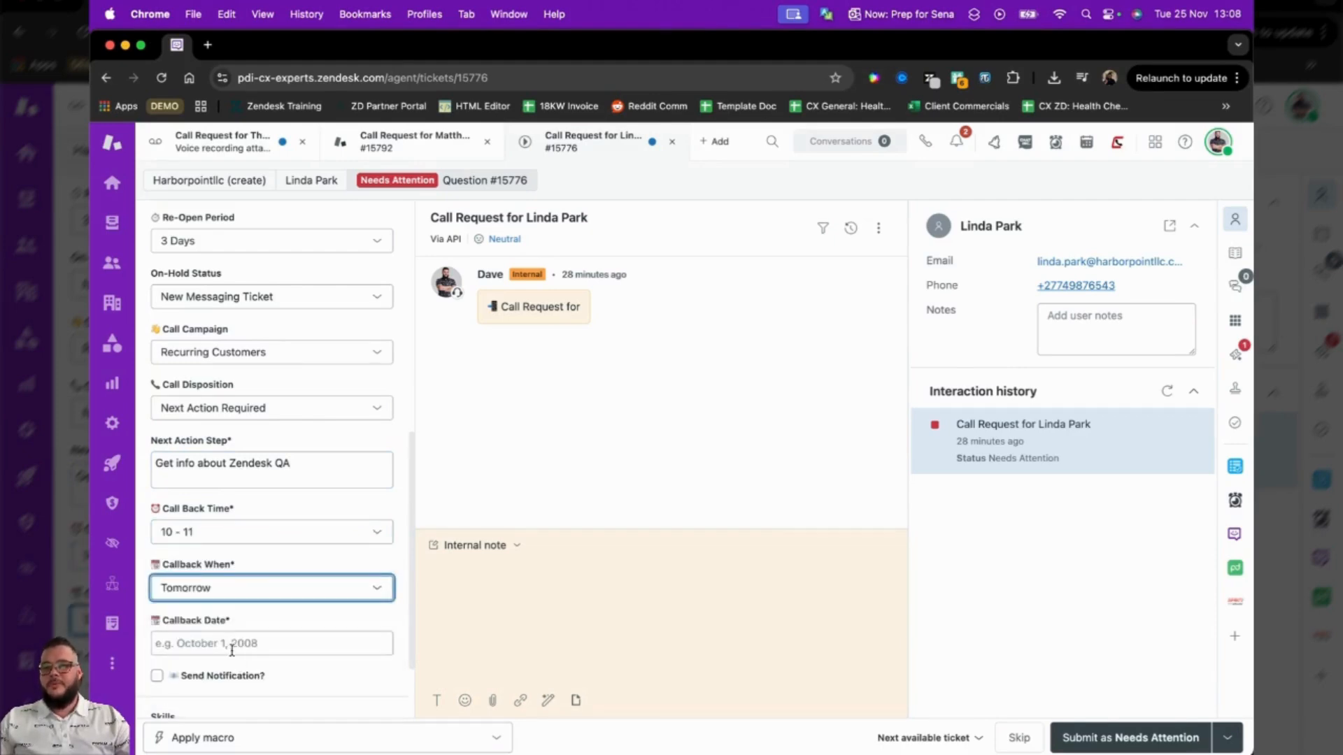
left_click(237, 633)
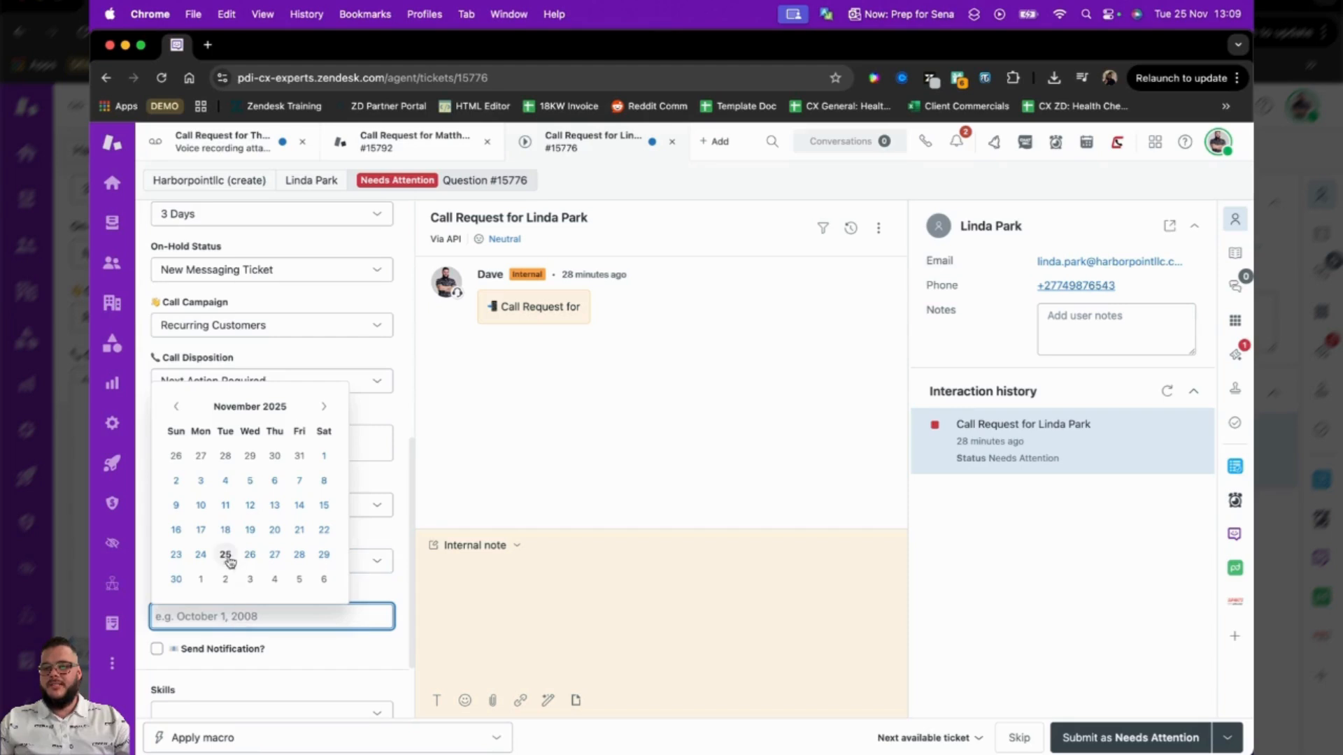
left_click(227, 556)
scroll(266, 587, "down", 2)
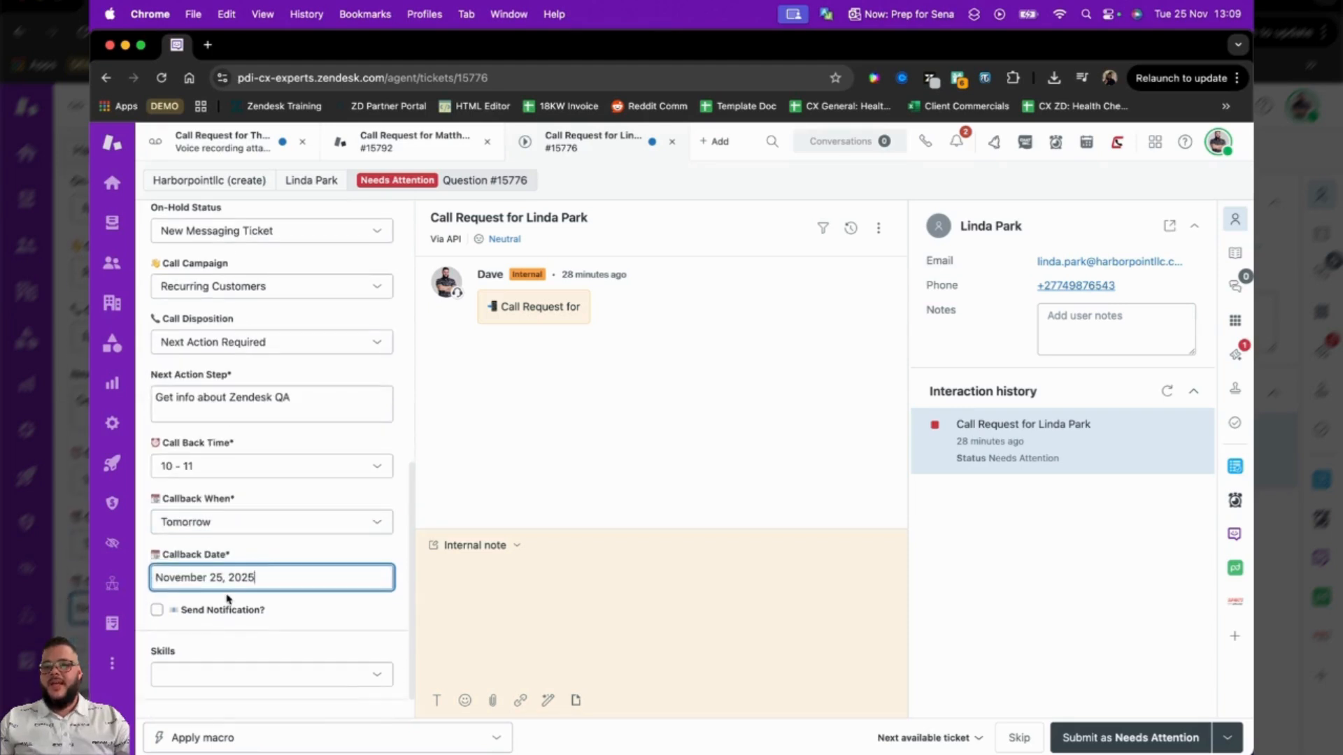
Enable Send Notification and submit the ticket as Needs Attention, including its tracked time.
left_click(184, 609)
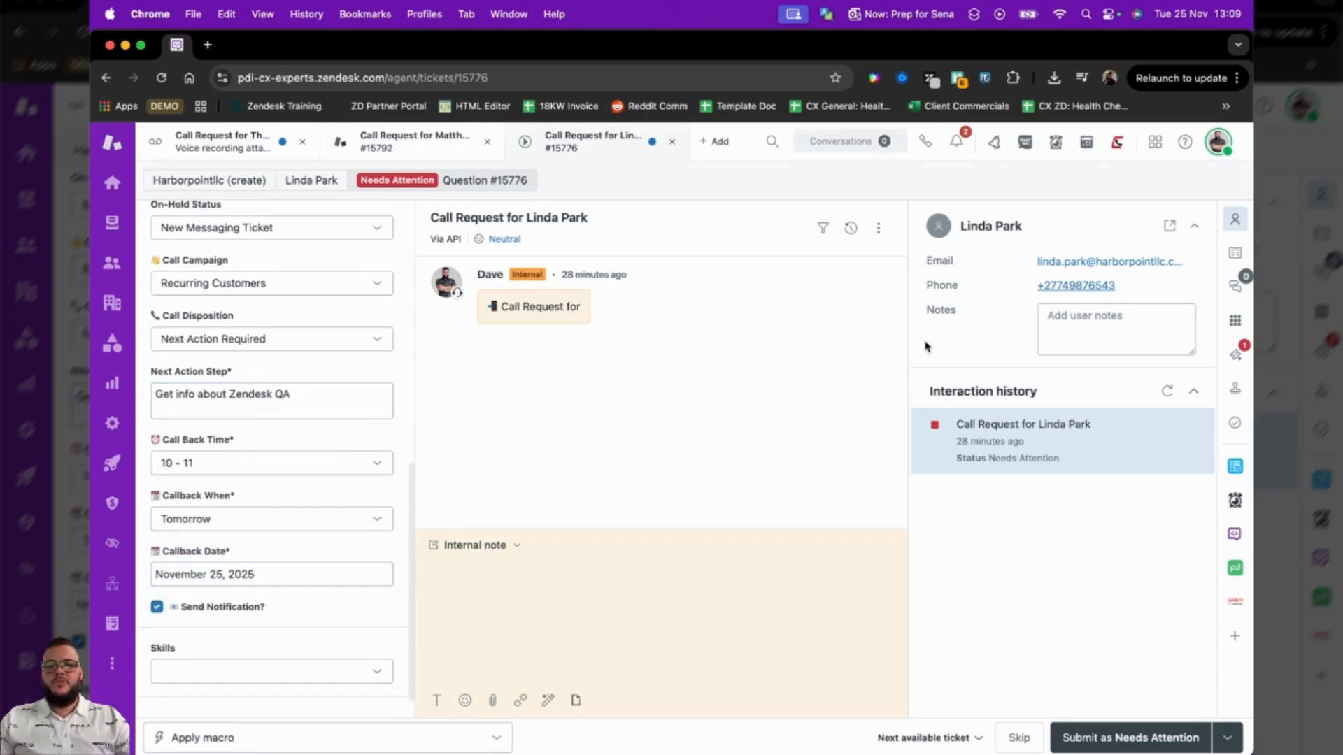
left_click(1133, 740)
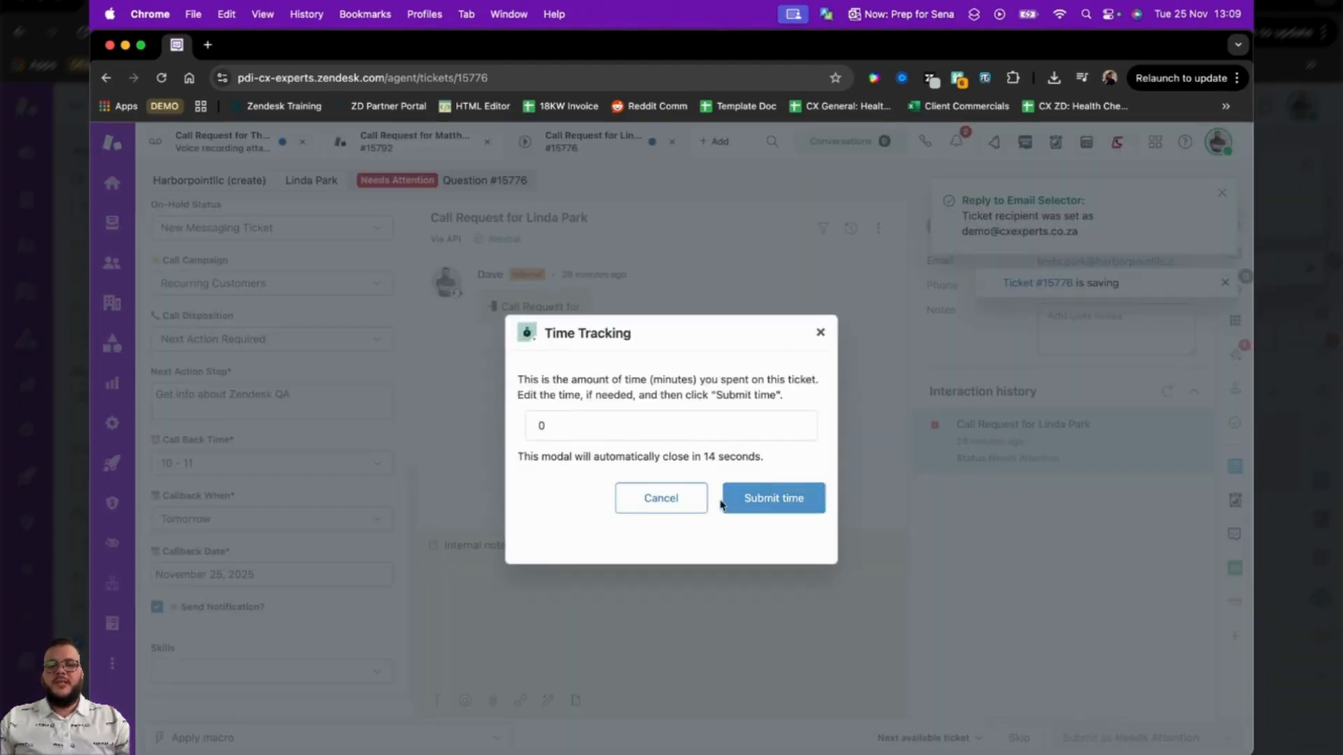
left_click(757, 507)
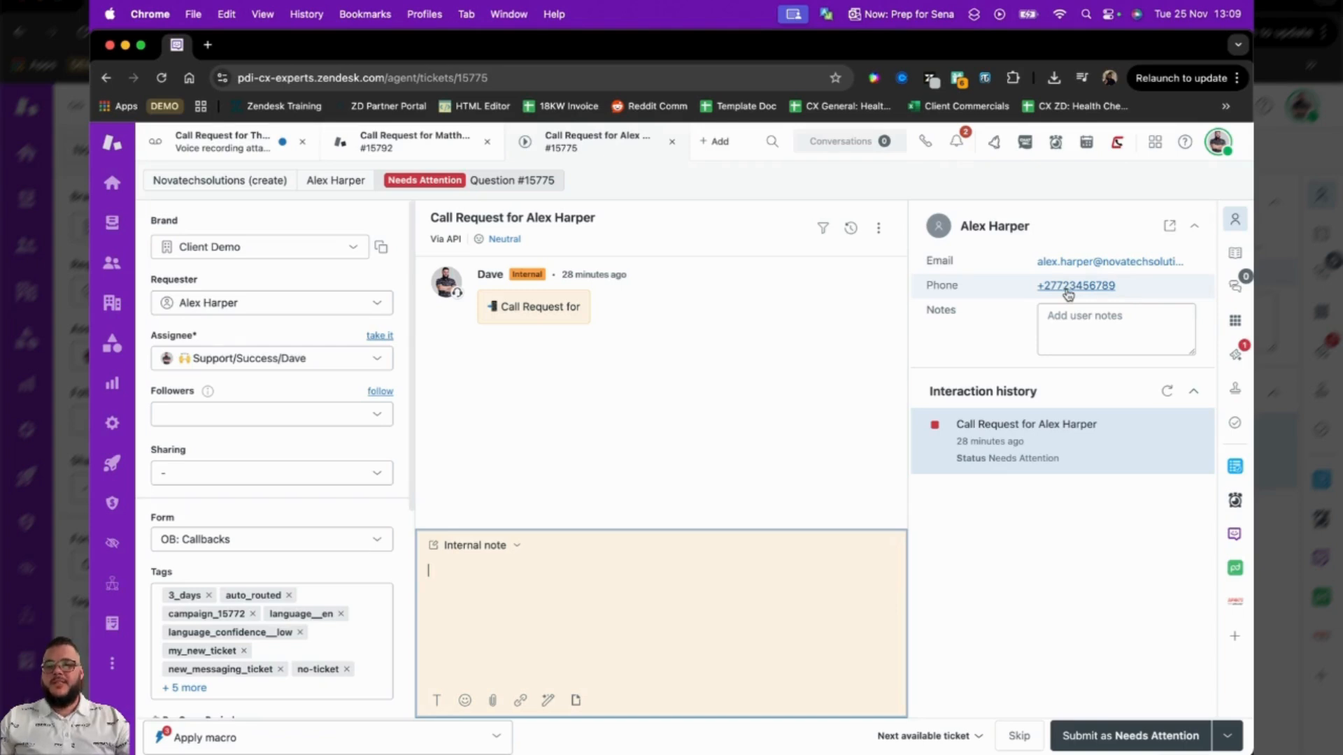
Set the current callback ticket's Call Disposition to Success, No Action Required, and submit it as Needs Attention with its tracked time.
scroll(273, 490, "down", 5)
left_click(294, 566)
left_click(261, 618)
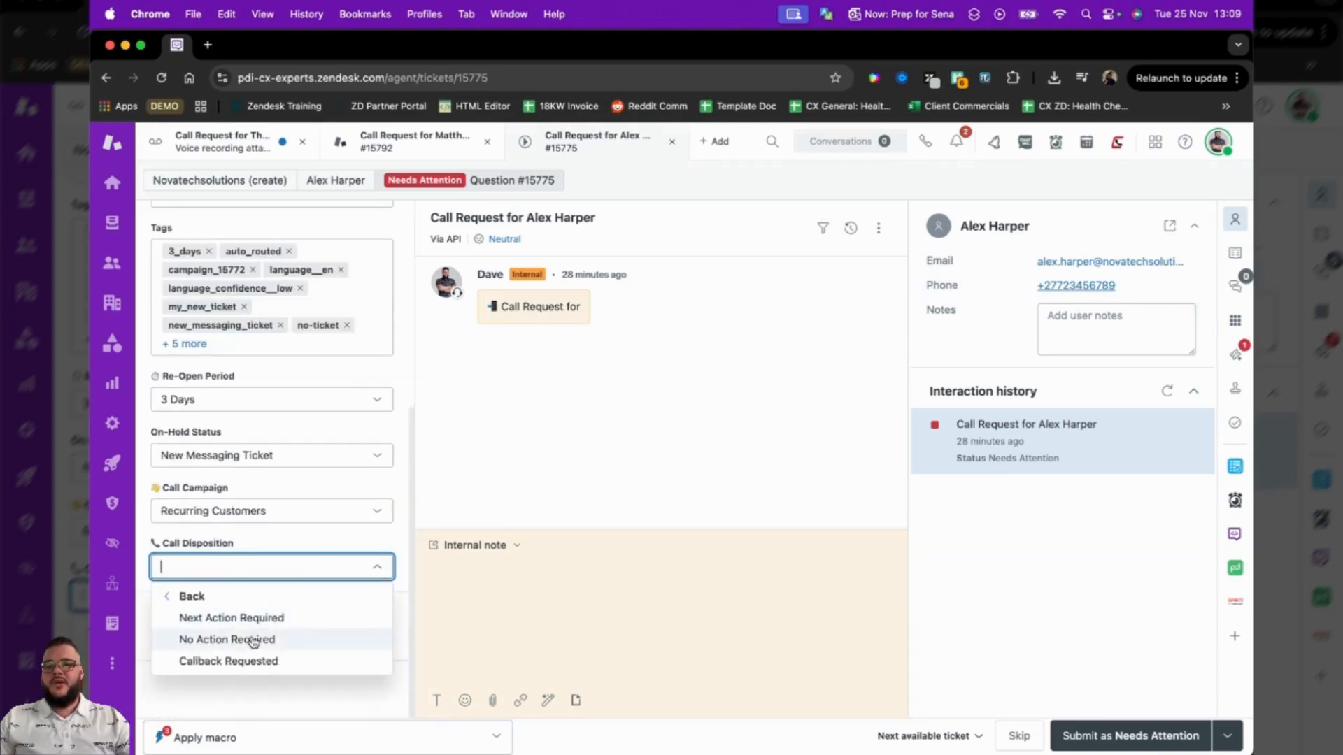
left_click(253, 641)
left_click(1122, 731)
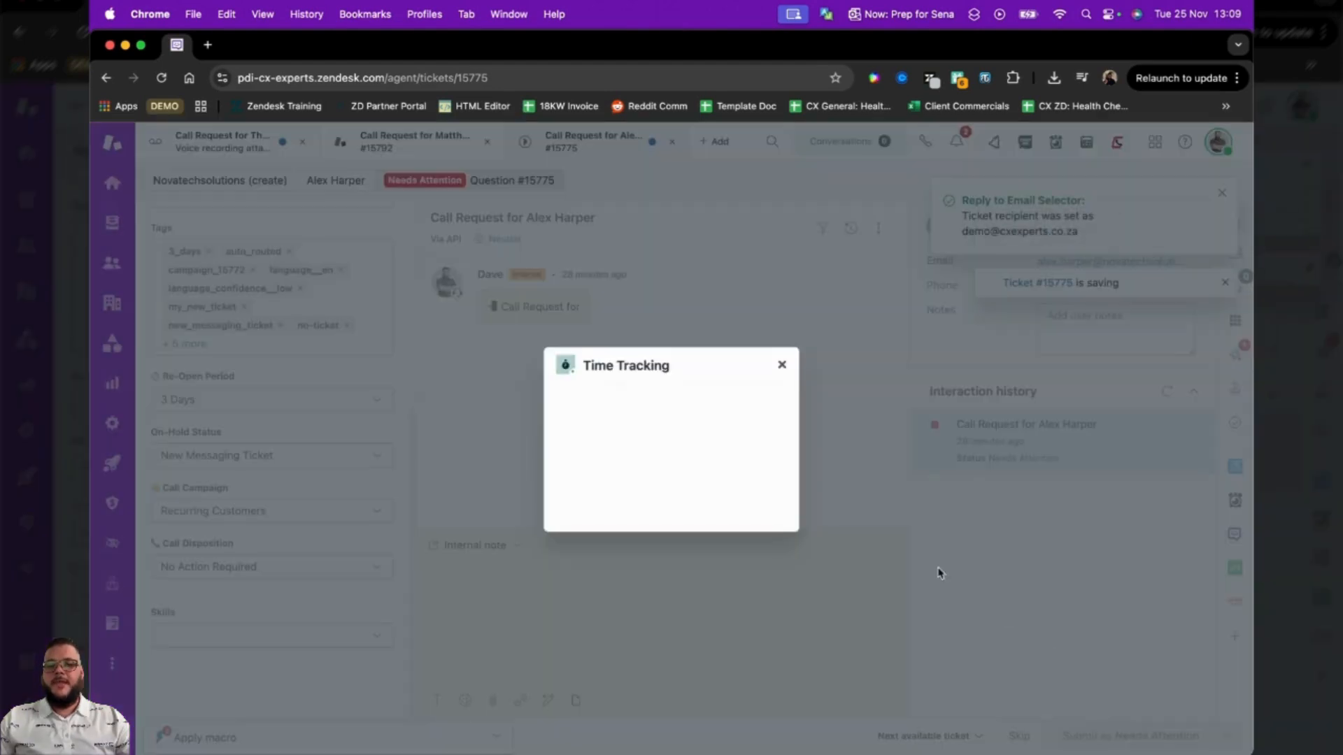
left_click(757, 500)
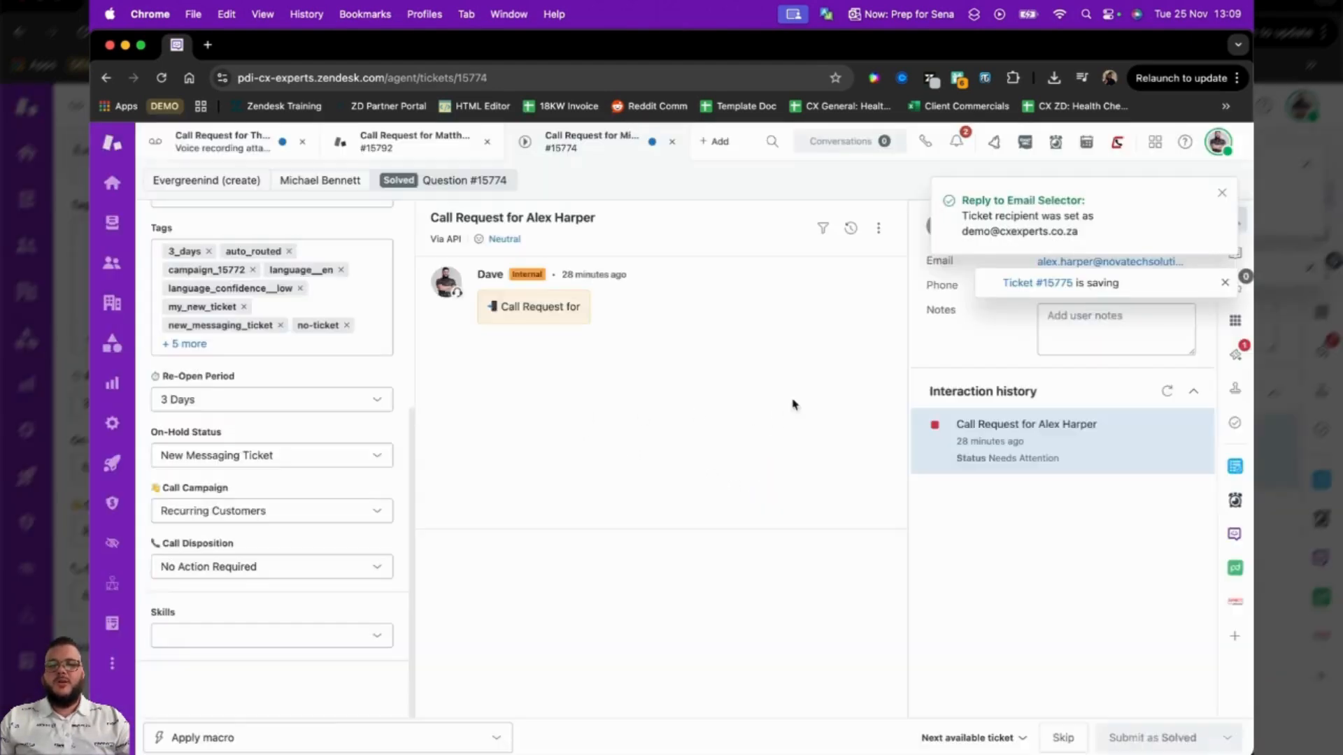
left_click(1222, 193)
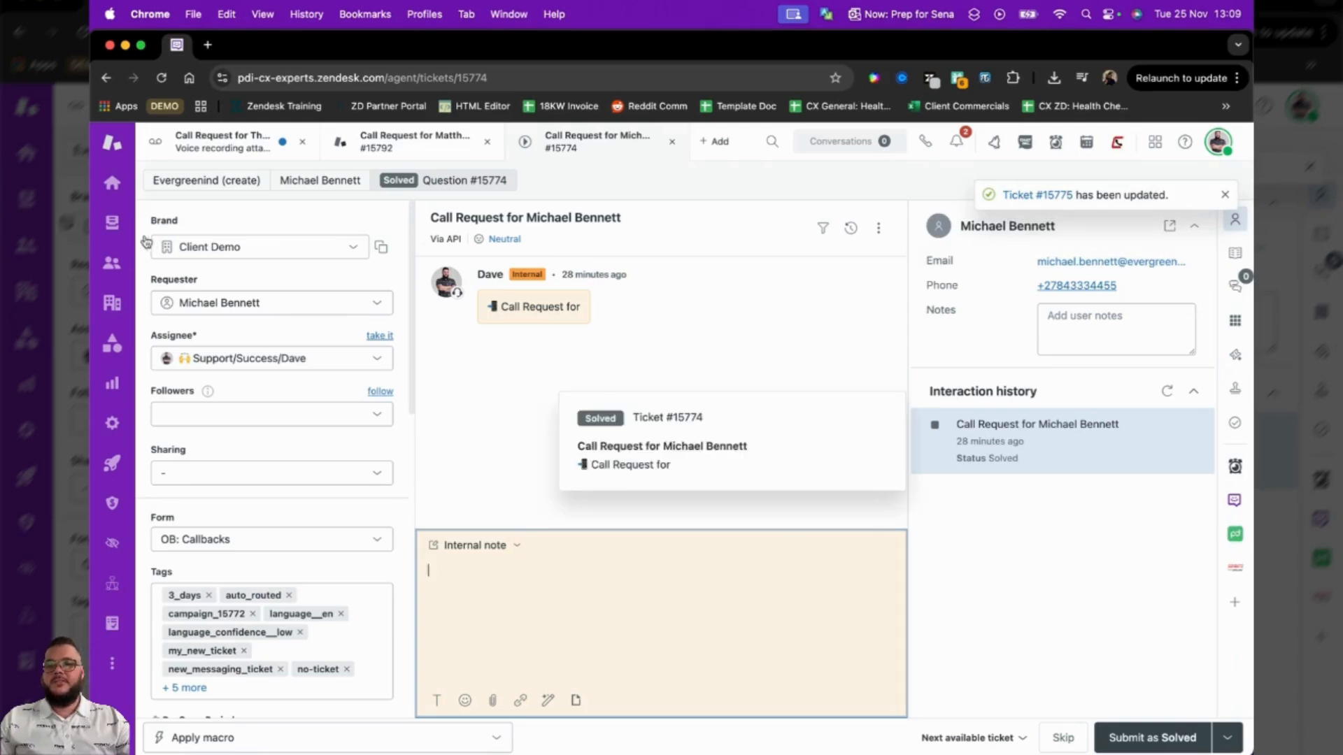
Check My Callbacks, the three hourly slot views from 09:00 to 12:00, and the Tomorrow's, Future and Today's Callbacks views.
left_click(112, 222)
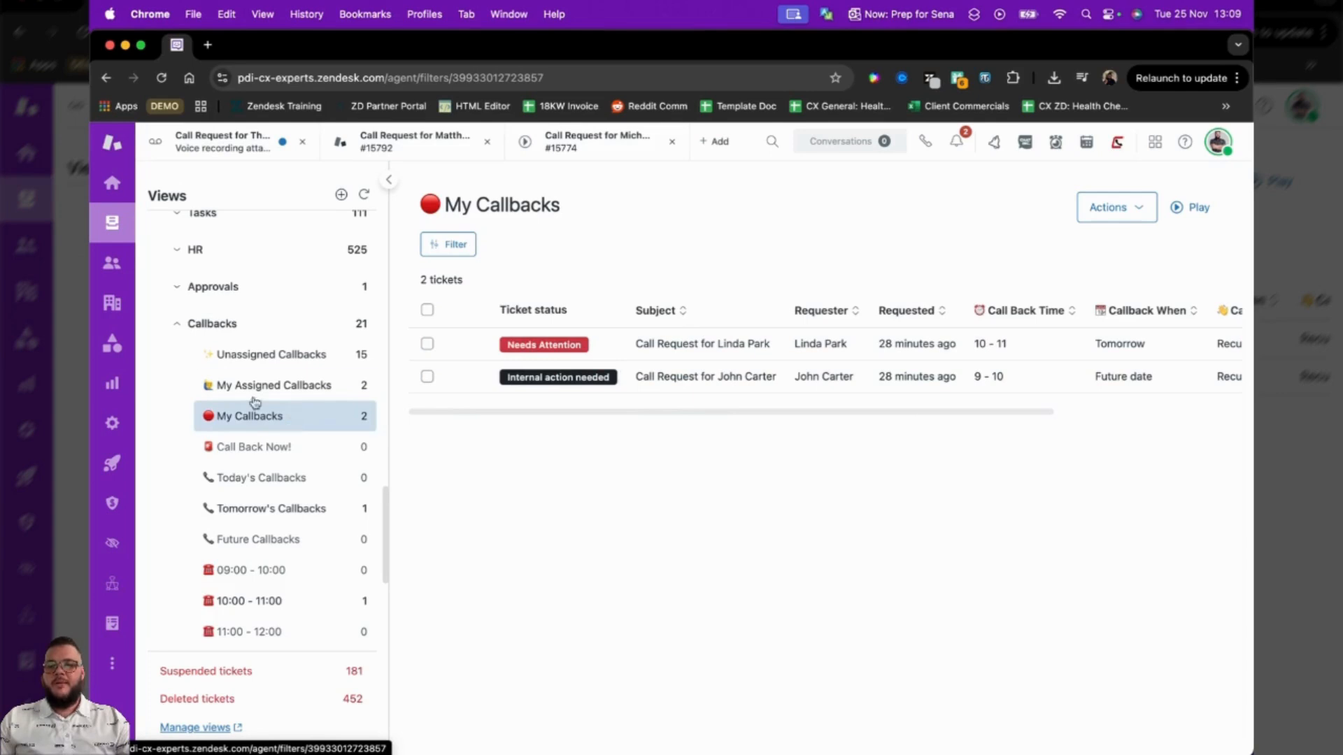
scroll(271, 413, "down", 3)
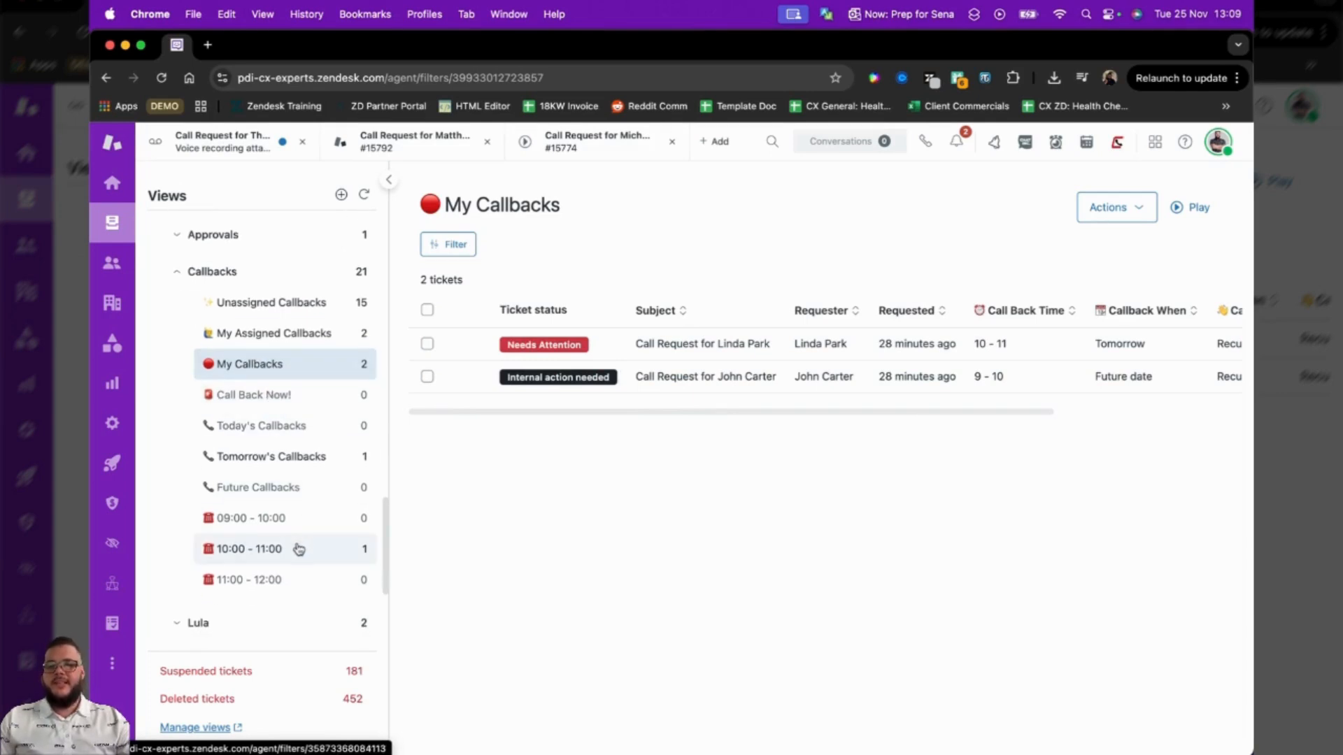
left_click(299, 550)
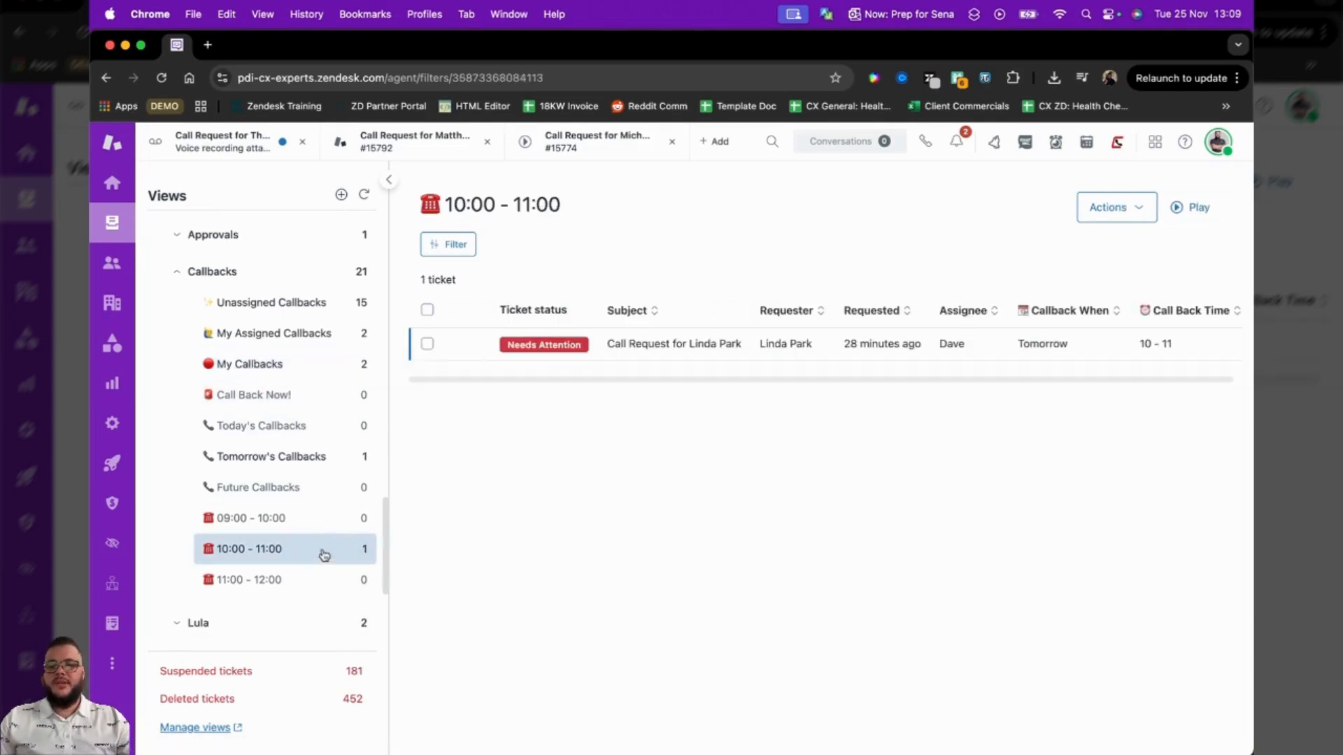
left_click(296, 582)
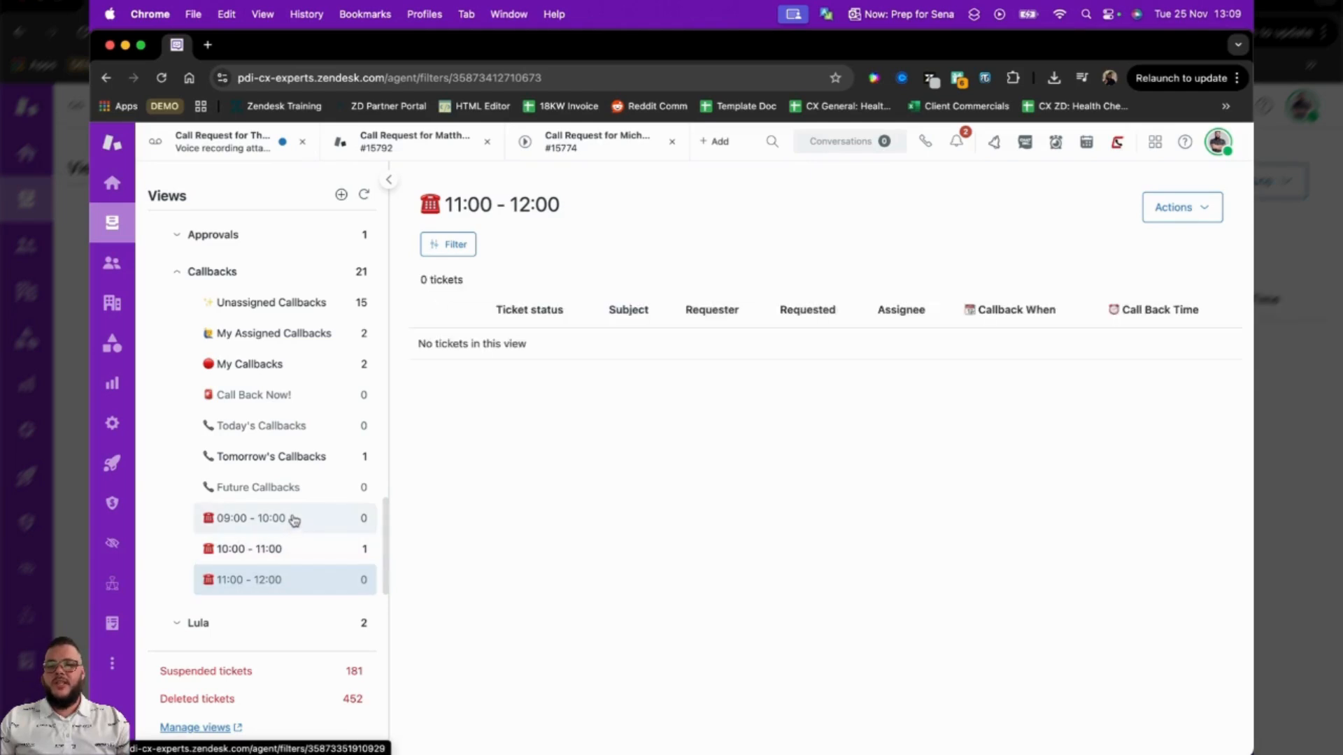
left_click(293, 519)
left_click(305, 458)
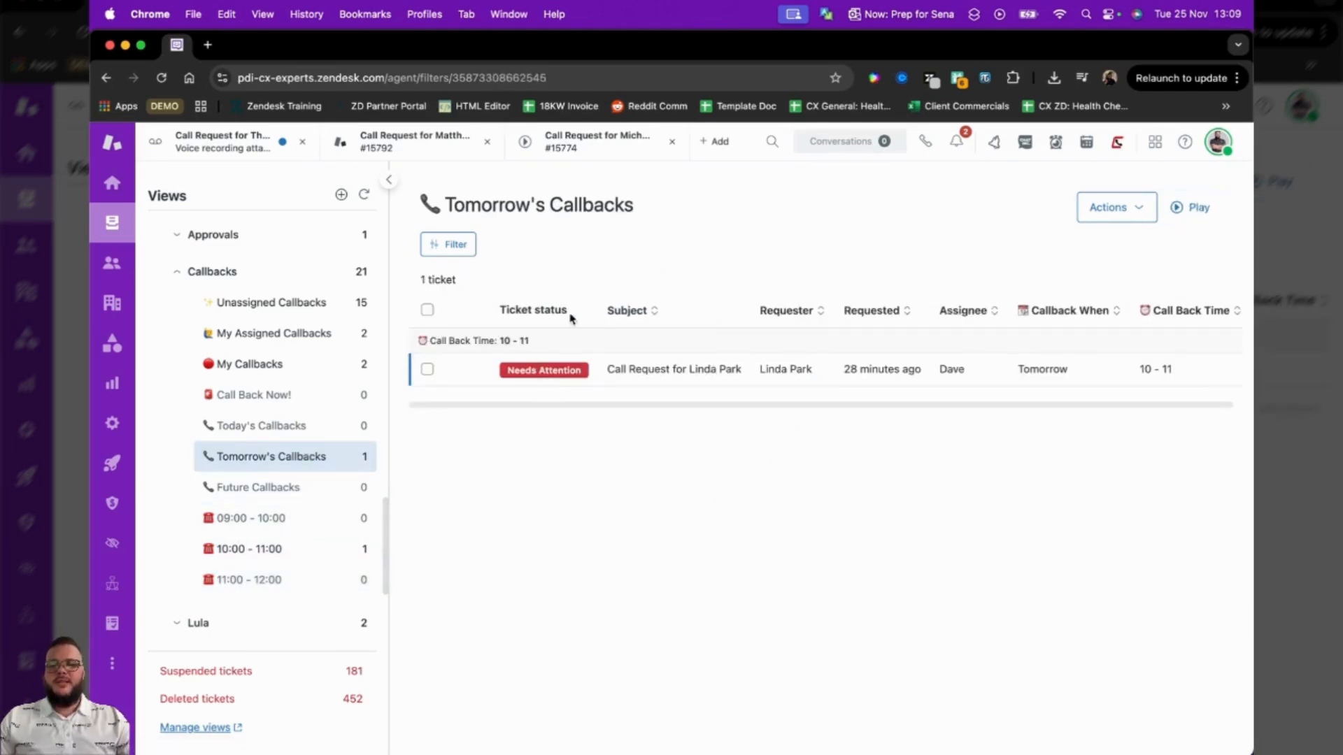
left_click(312, 490)
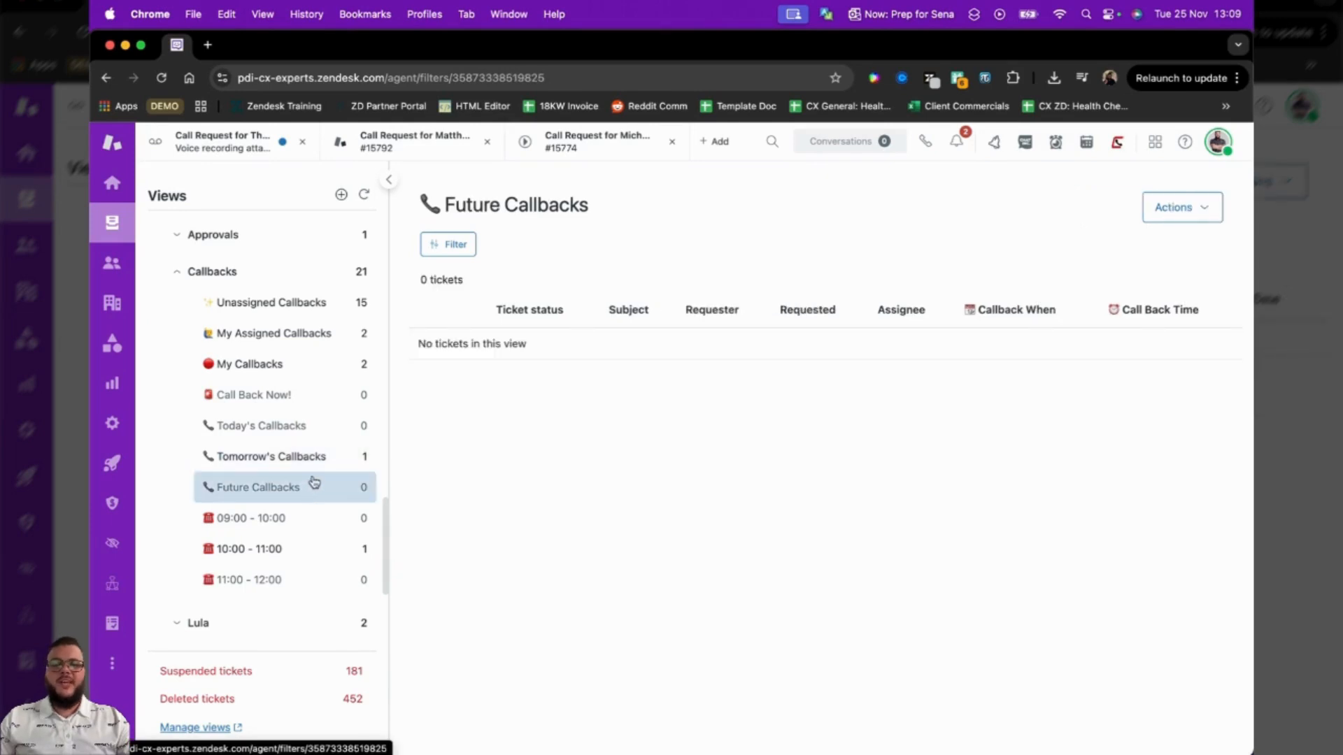
left_click(293, 434)
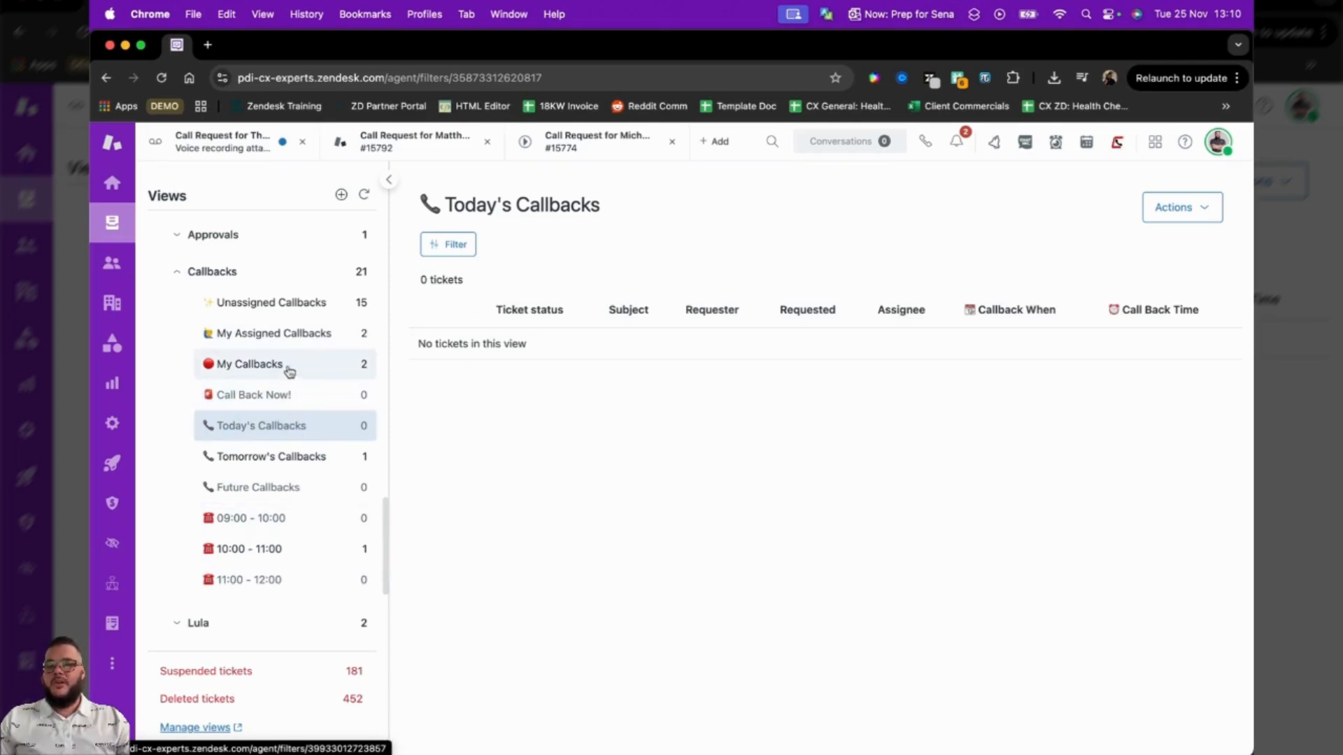
Return to the open solved callback ticket and prepare a new reminder with extended options, dated 3 Dec 2025.
left_click(592, 140)
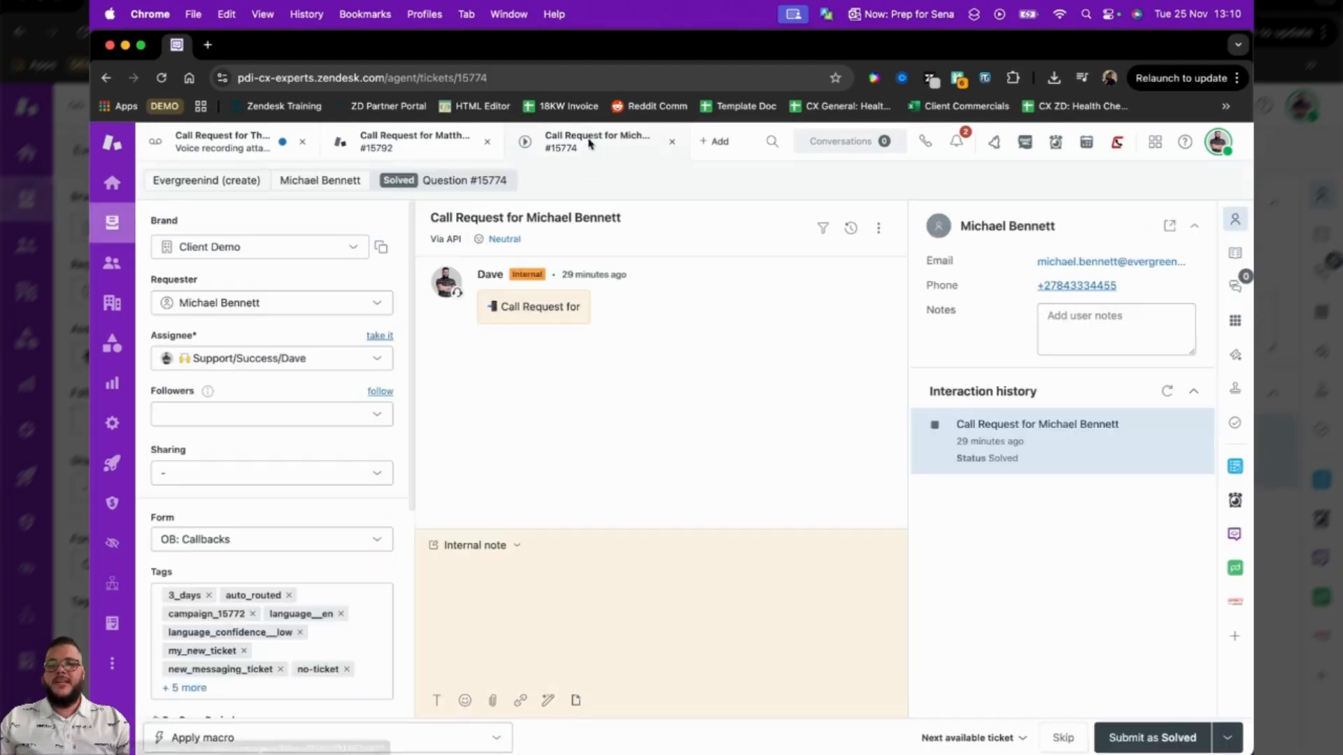
left_click(1235, 500)
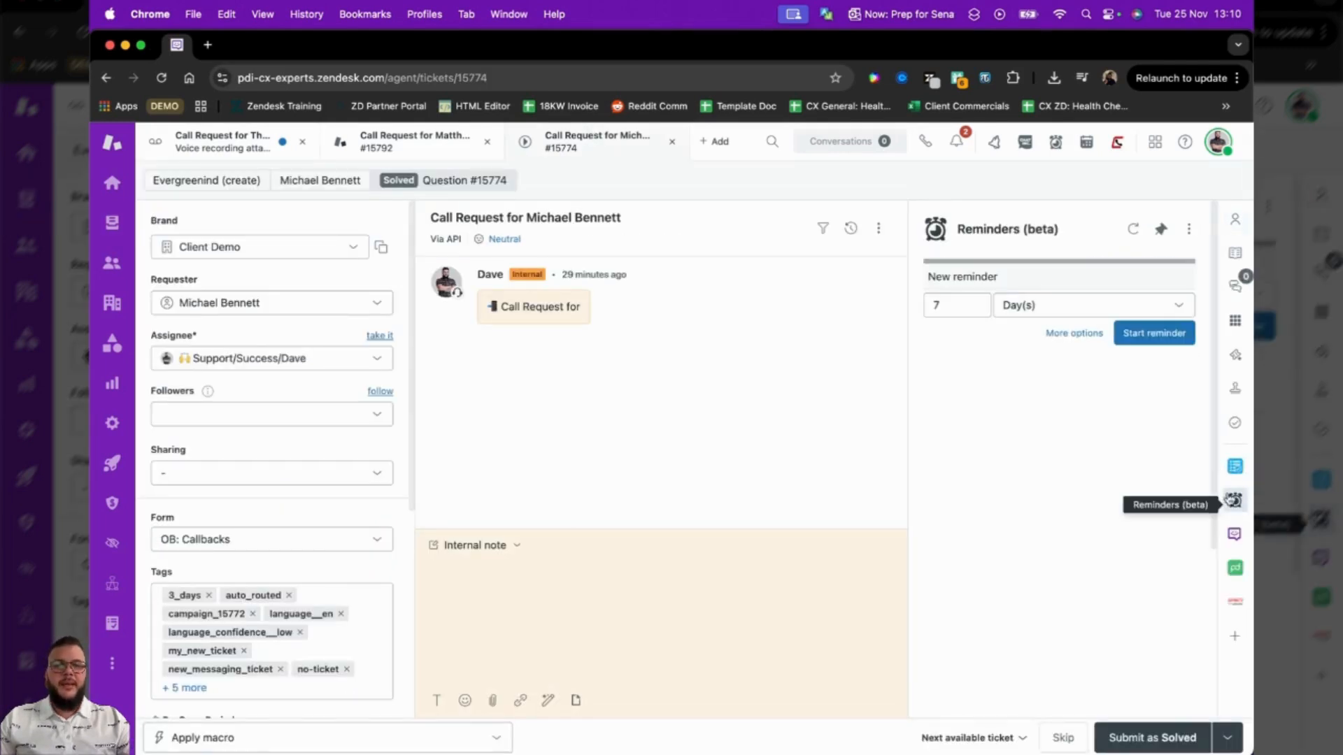
left_click(1069, 341)
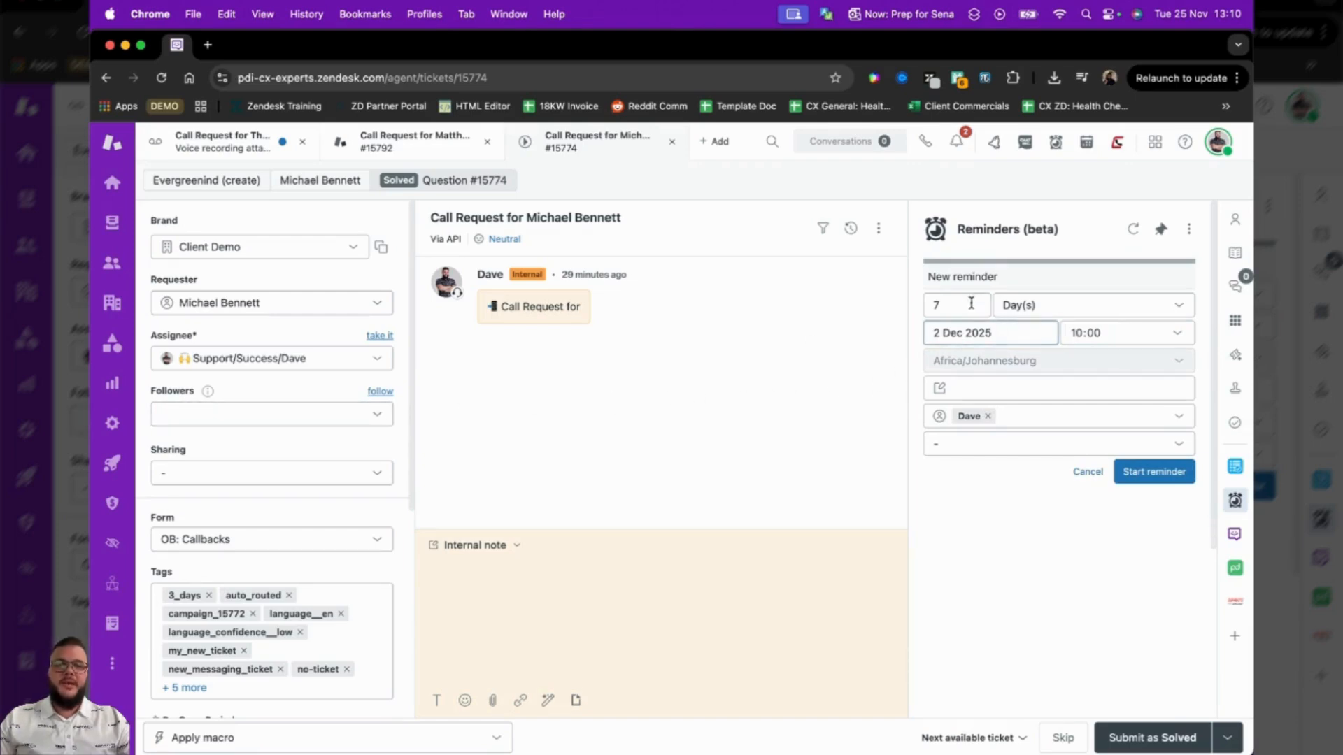
left_click(987, 333)
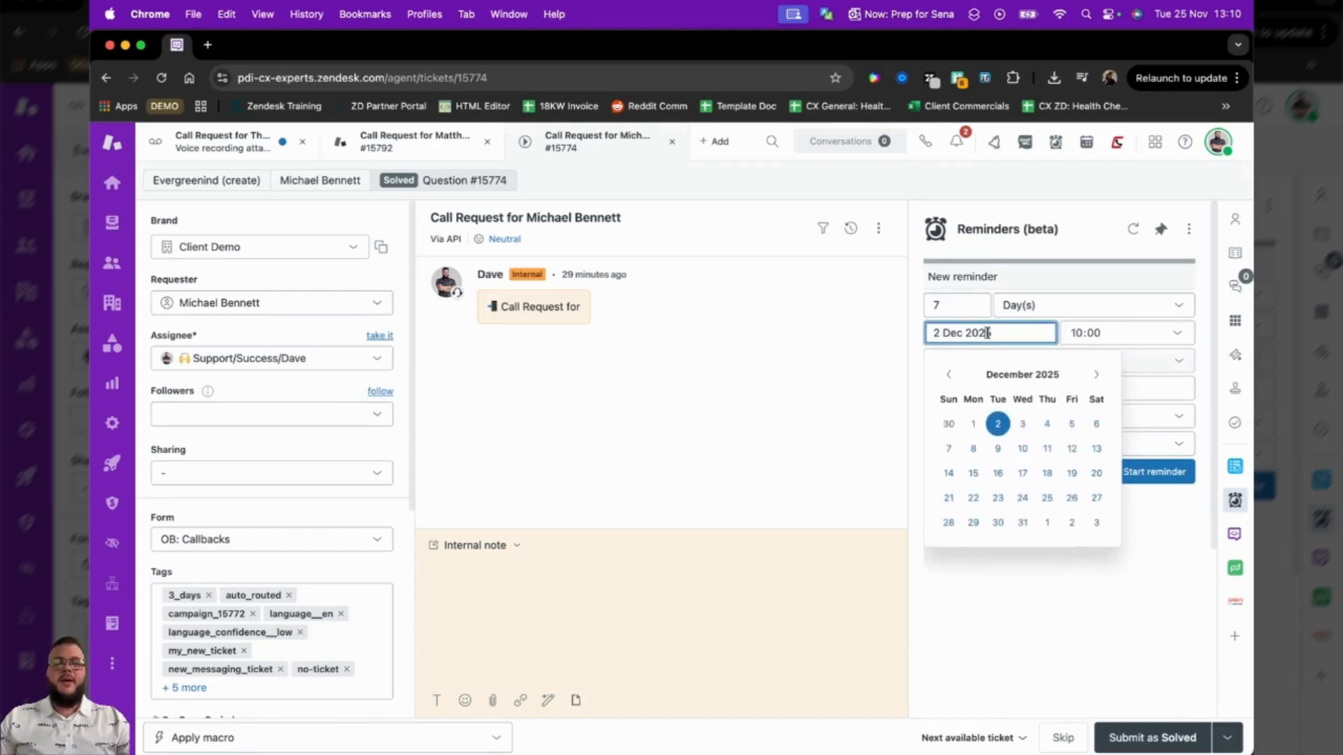
left_click(1023, 423)
Set the new reminder's time to 10:05 and add a note to call the customer by first name.
left_click(1161, 333)
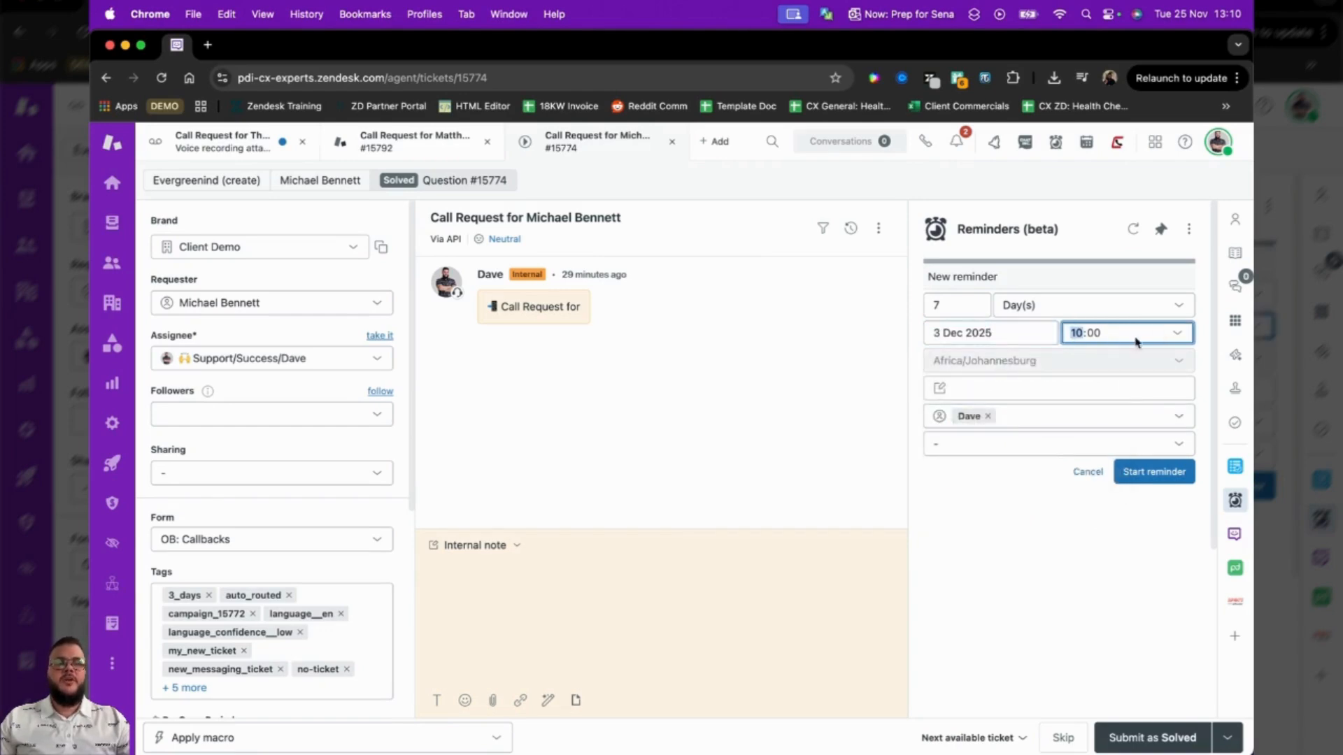
left_click(1101, 339)
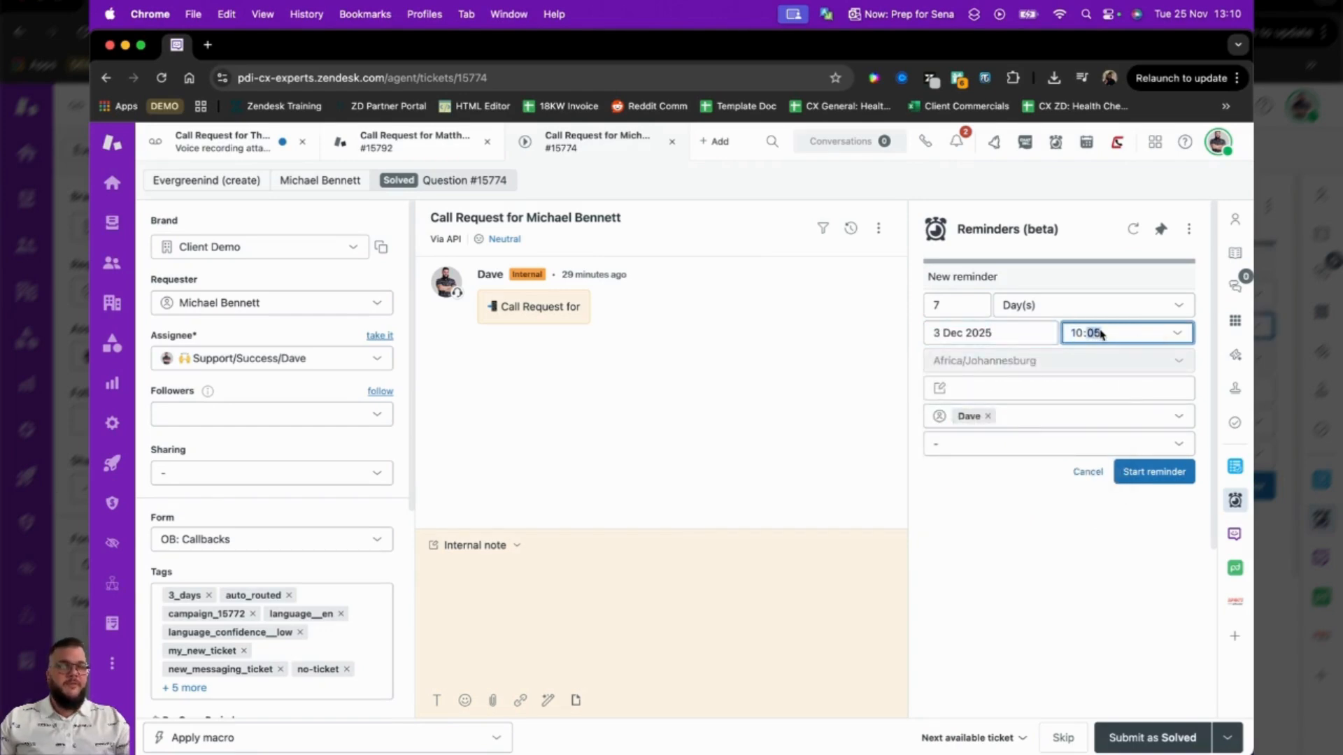
left_click(1096, 388)
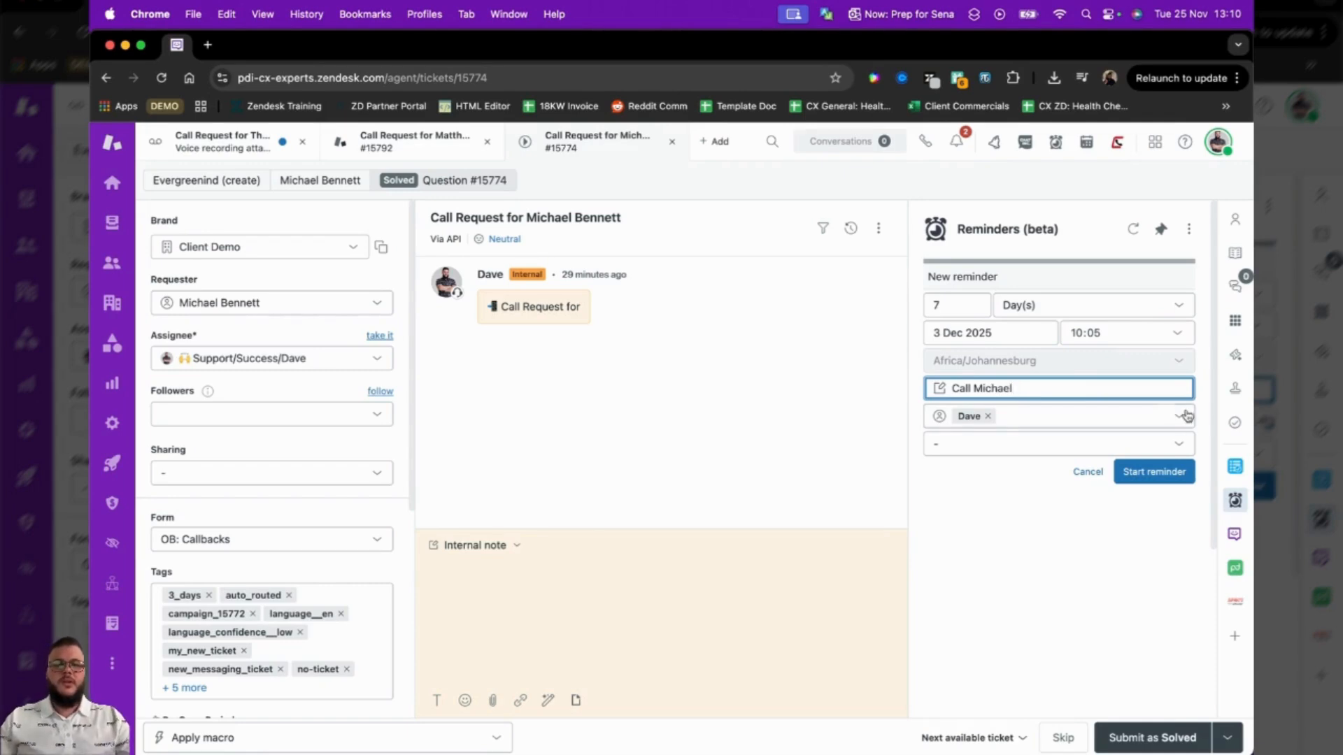
Start the prepared reminder and set the ticket's Call Disposition to Line Busy.
left_click(1154, 472)
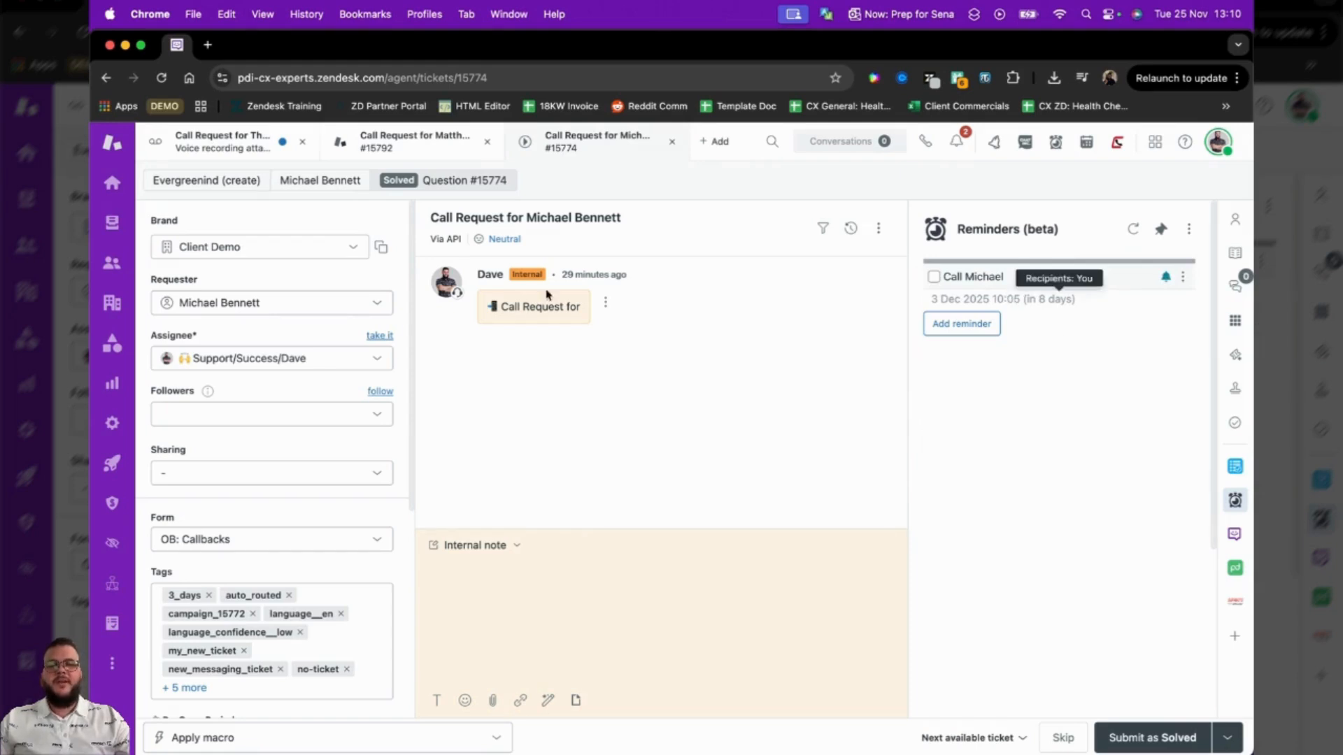
scroll(321, 501, "down", 5)
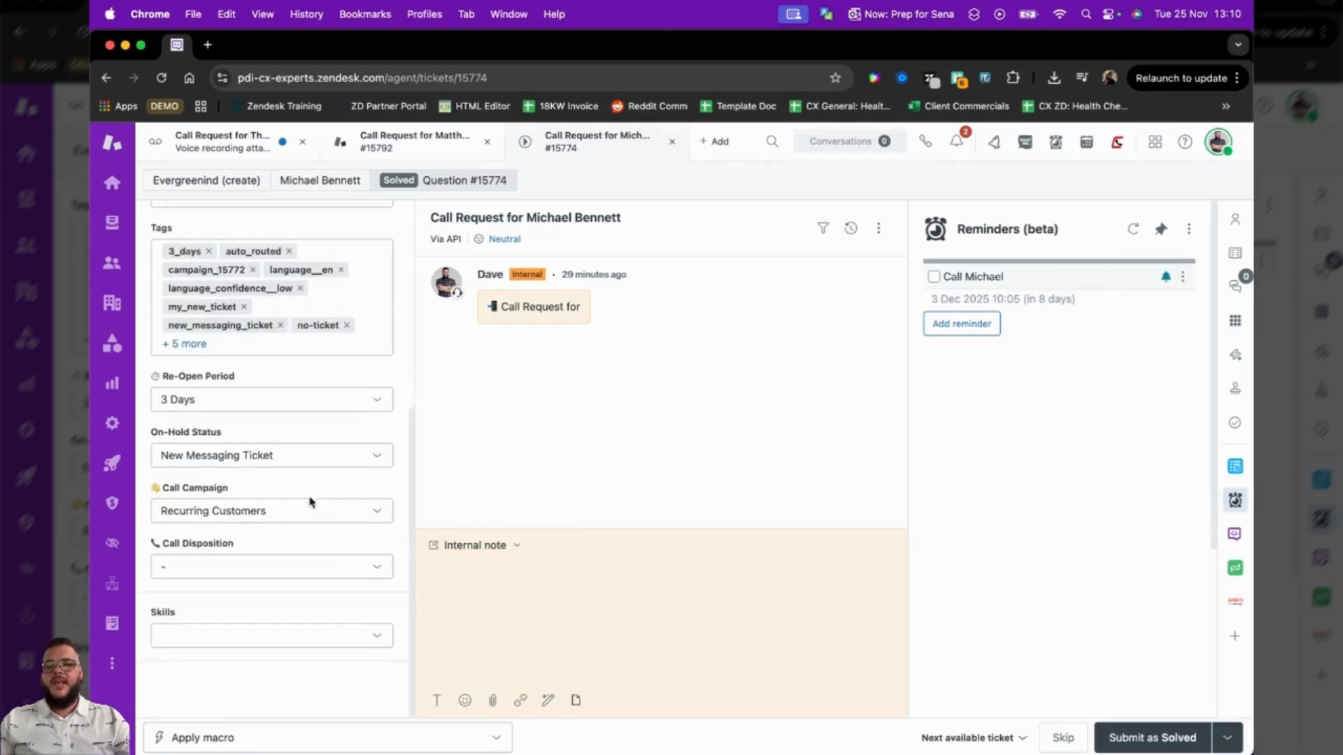
left_click(258, 566)
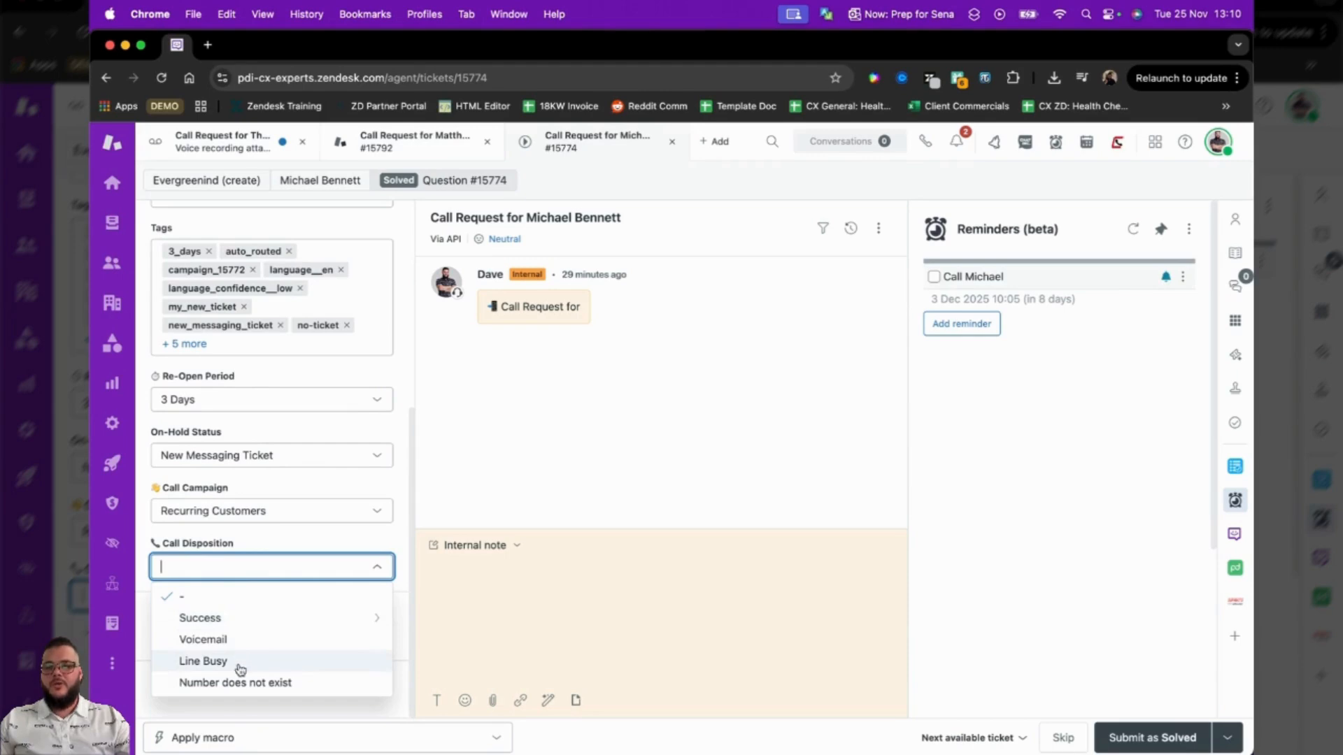
left_click(241, 663)
Enter "Call back later today" as the Next Action Step and set Call Back Time to 11 - 12.
scroll(283, 601, "down", 3)
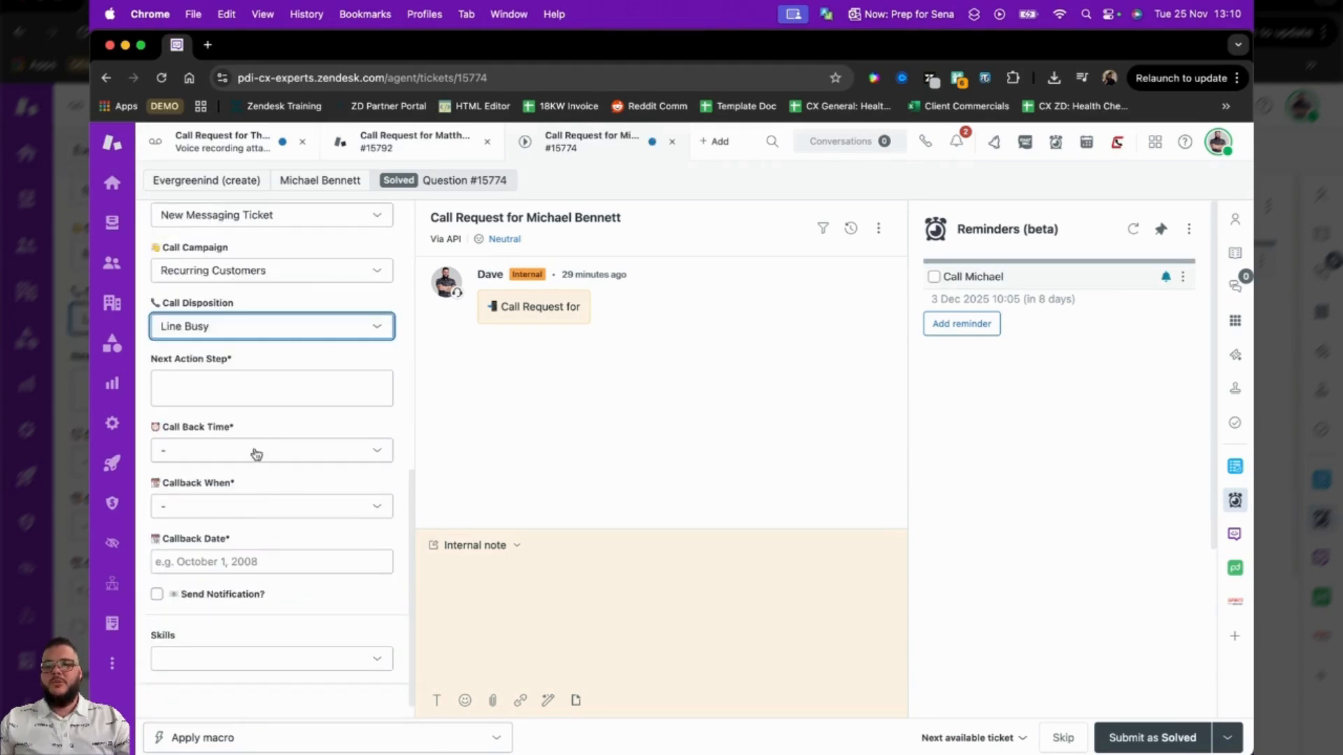
left_click(258, 386)
type("Call back later today")
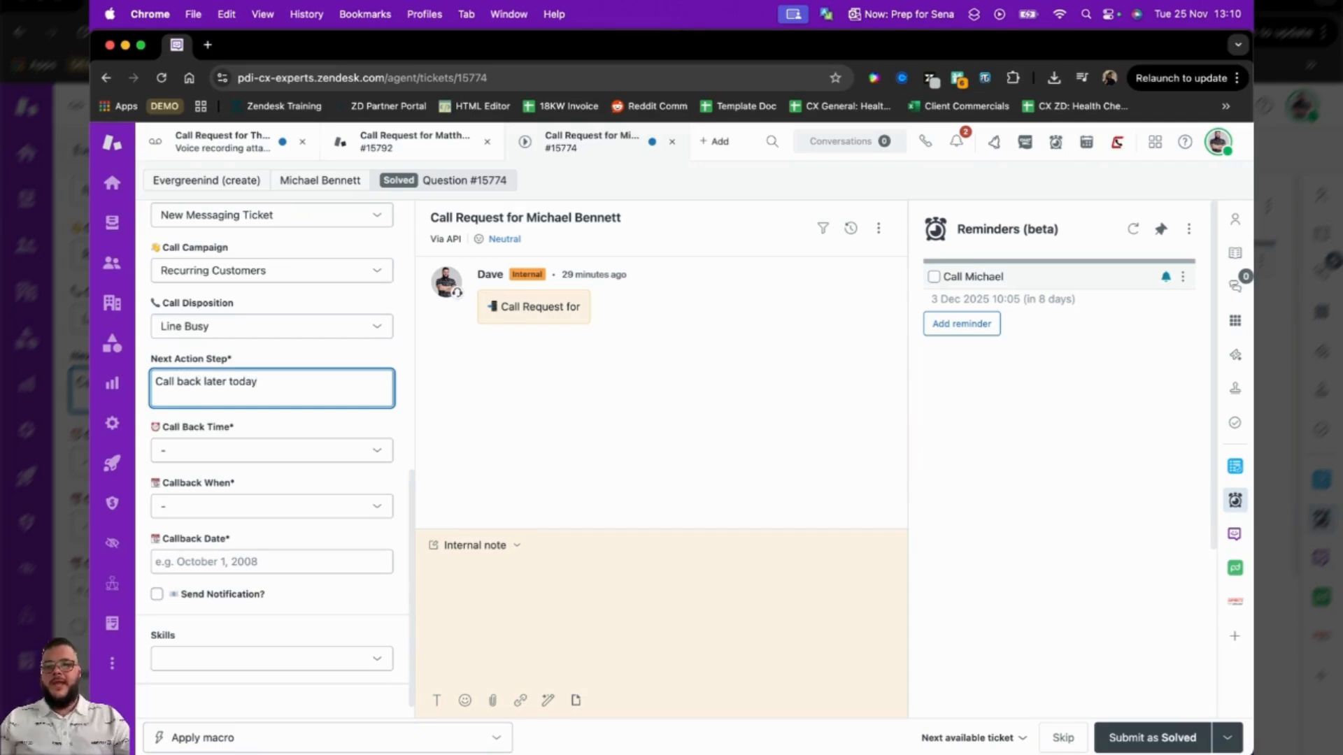
left_click(308, 451)
left_click(243, 561)
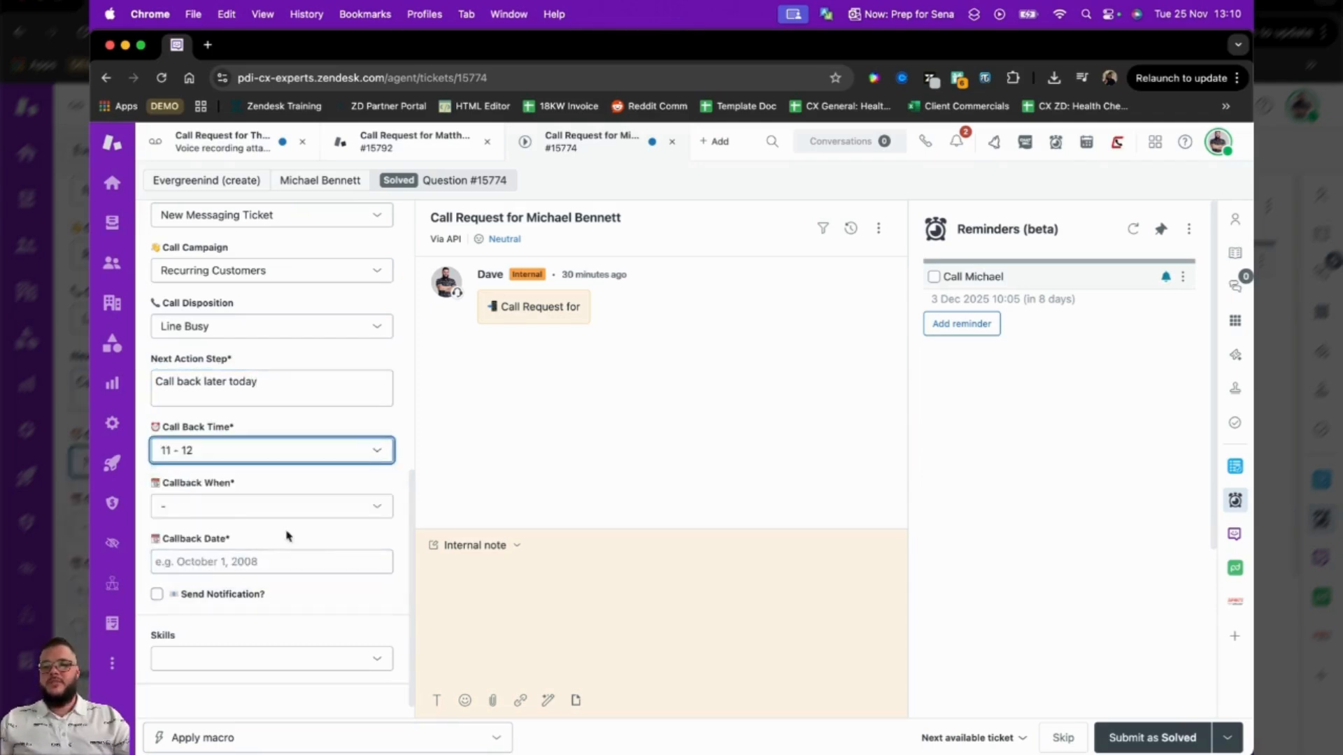
Set Callback When to Today with the date November 25, 2025, and enable Send Notification.
left_click(290, 506)
left_click(214, 558)
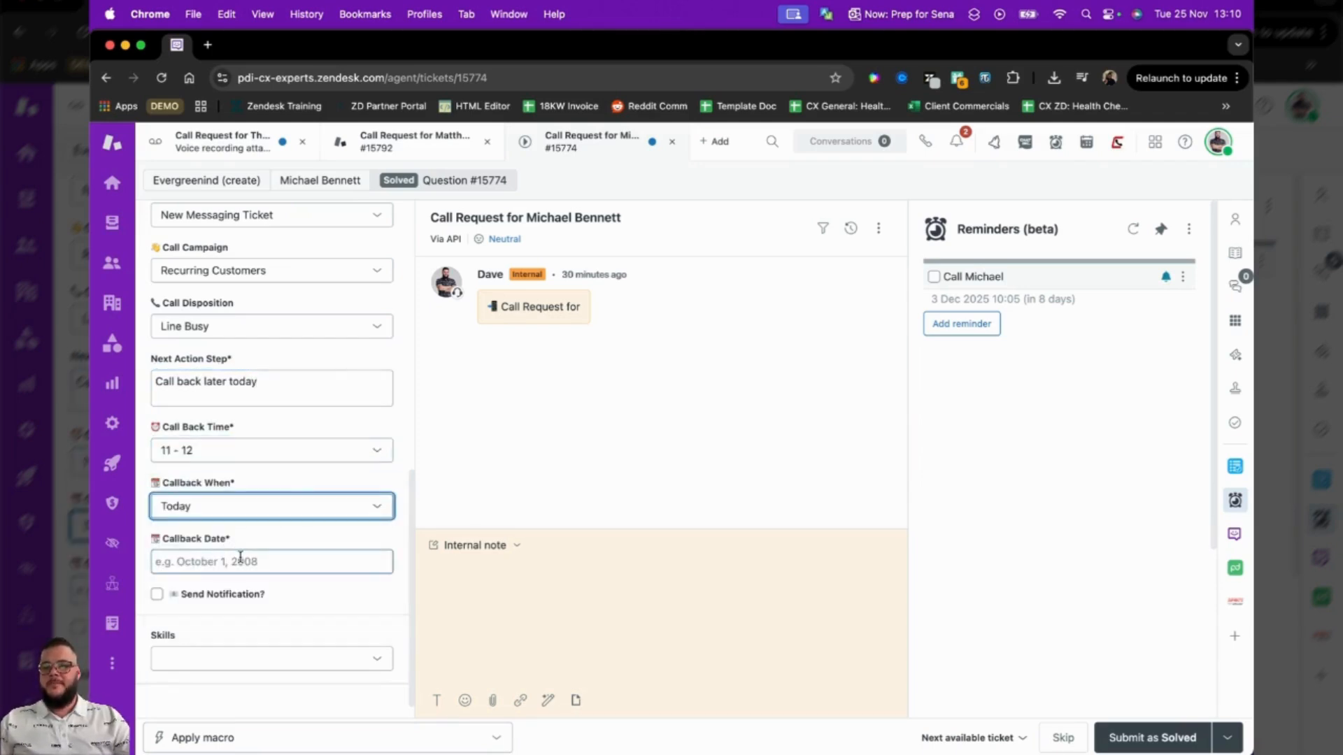
left_click(241, 559)
left_click(225, 498)
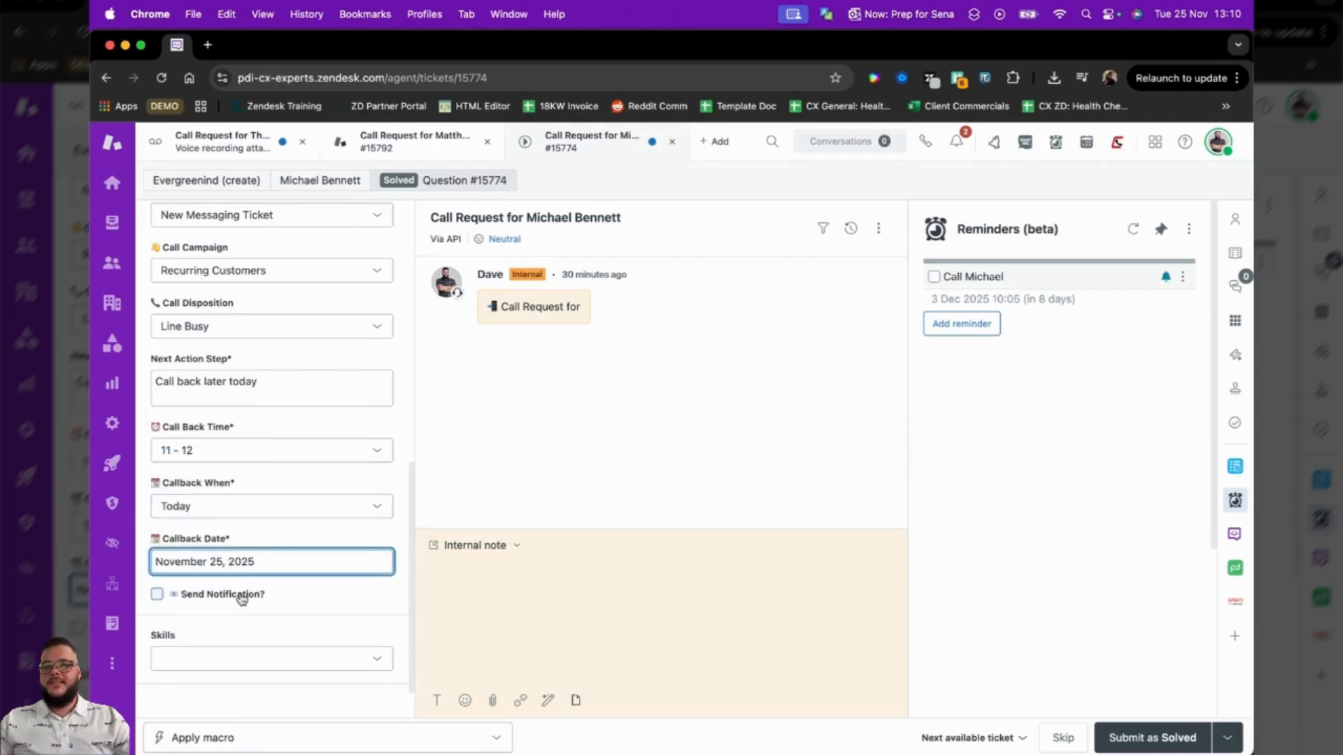
left_click(241, 596)
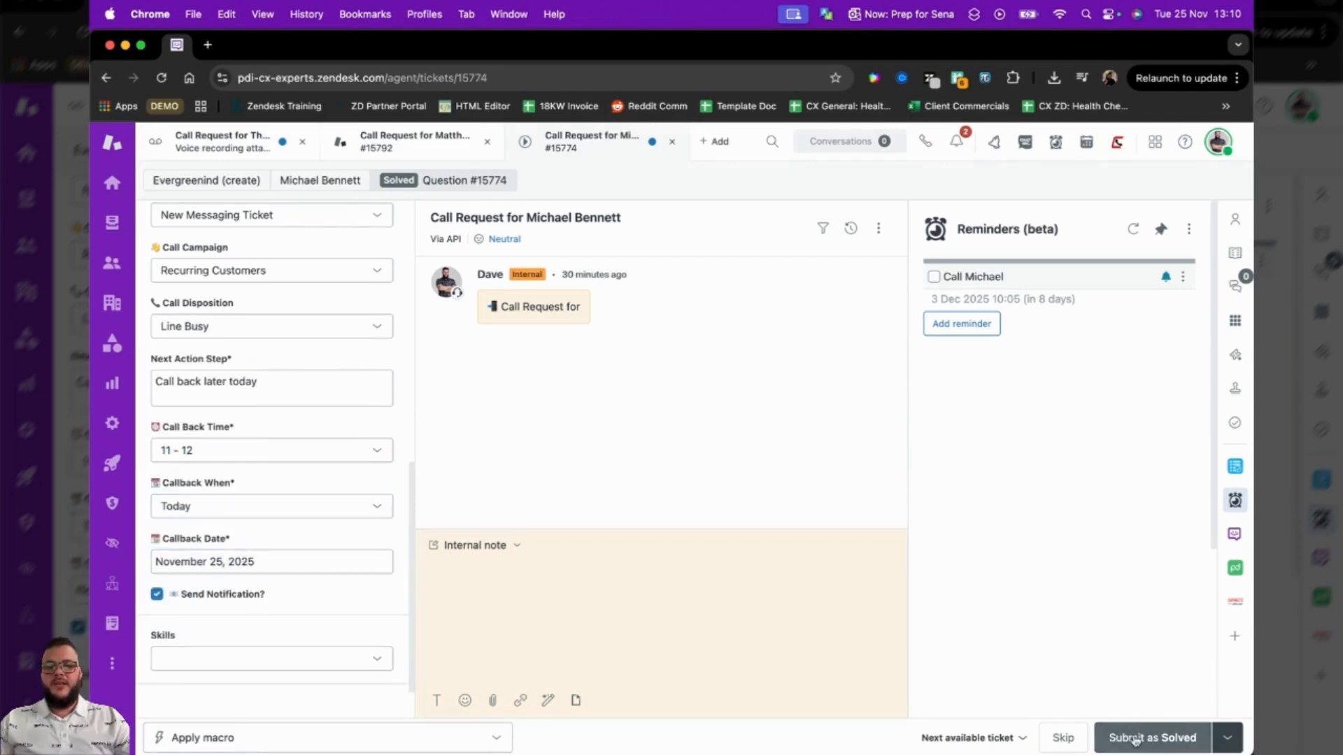
Submit the scheduled callback ticket as Needs Attention.
left_click(1227, 737)
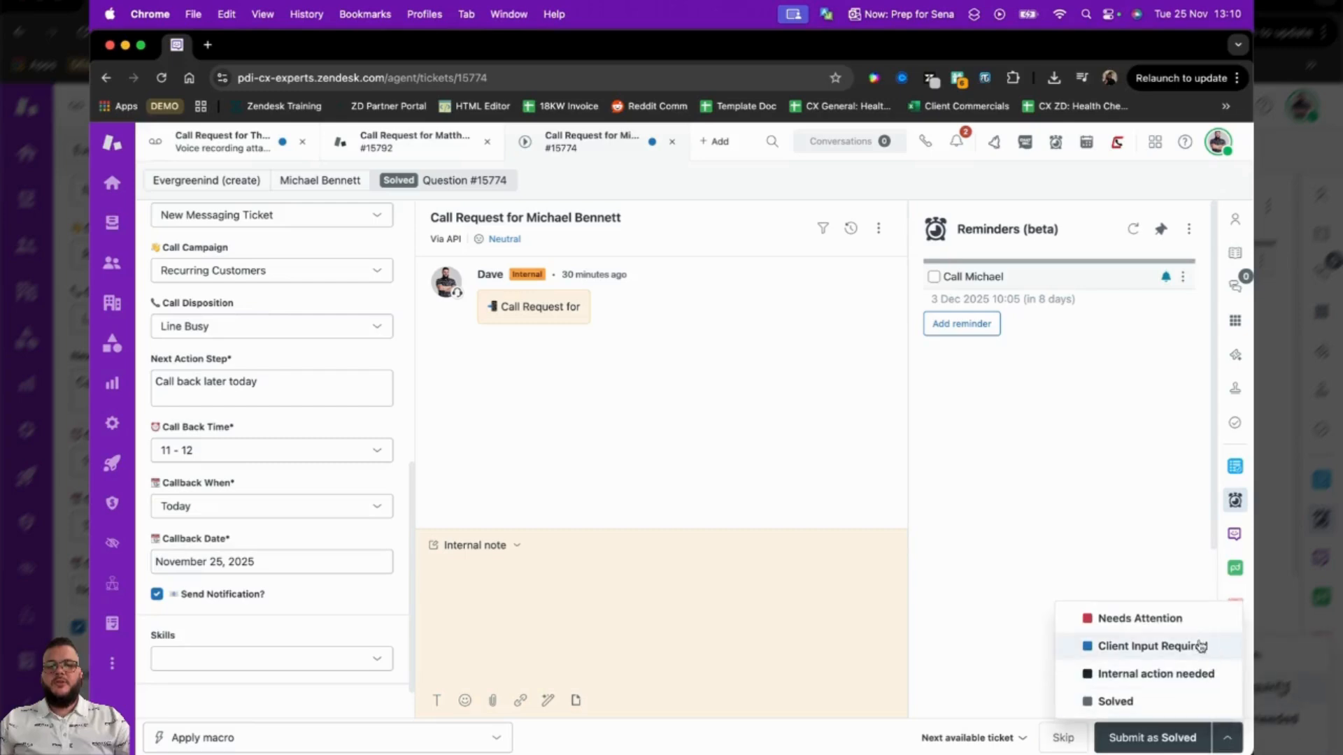
left_click(1190, 618)
left_click(742, 497)
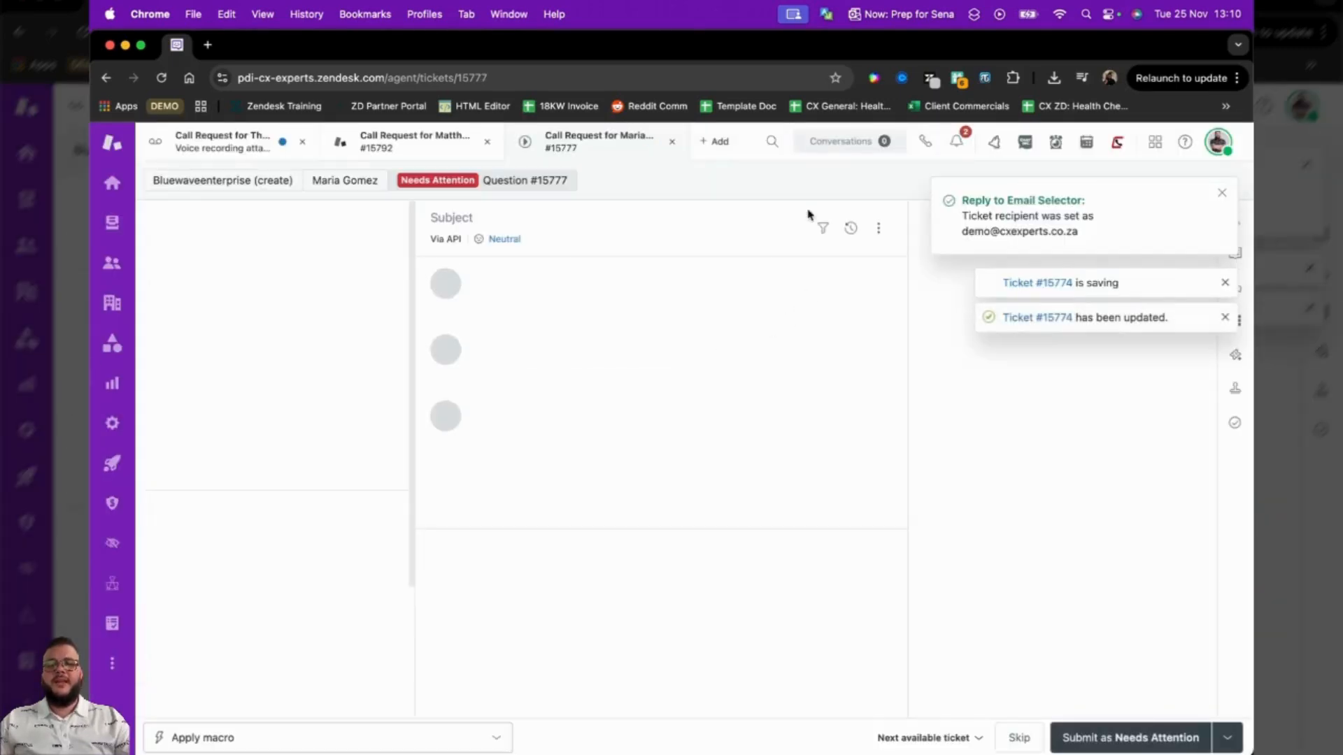
Check the Today's Callbacks, My Callbacks and 10:00 - 11:00 views for the newly scheduled callback.
left_click(112, 223)
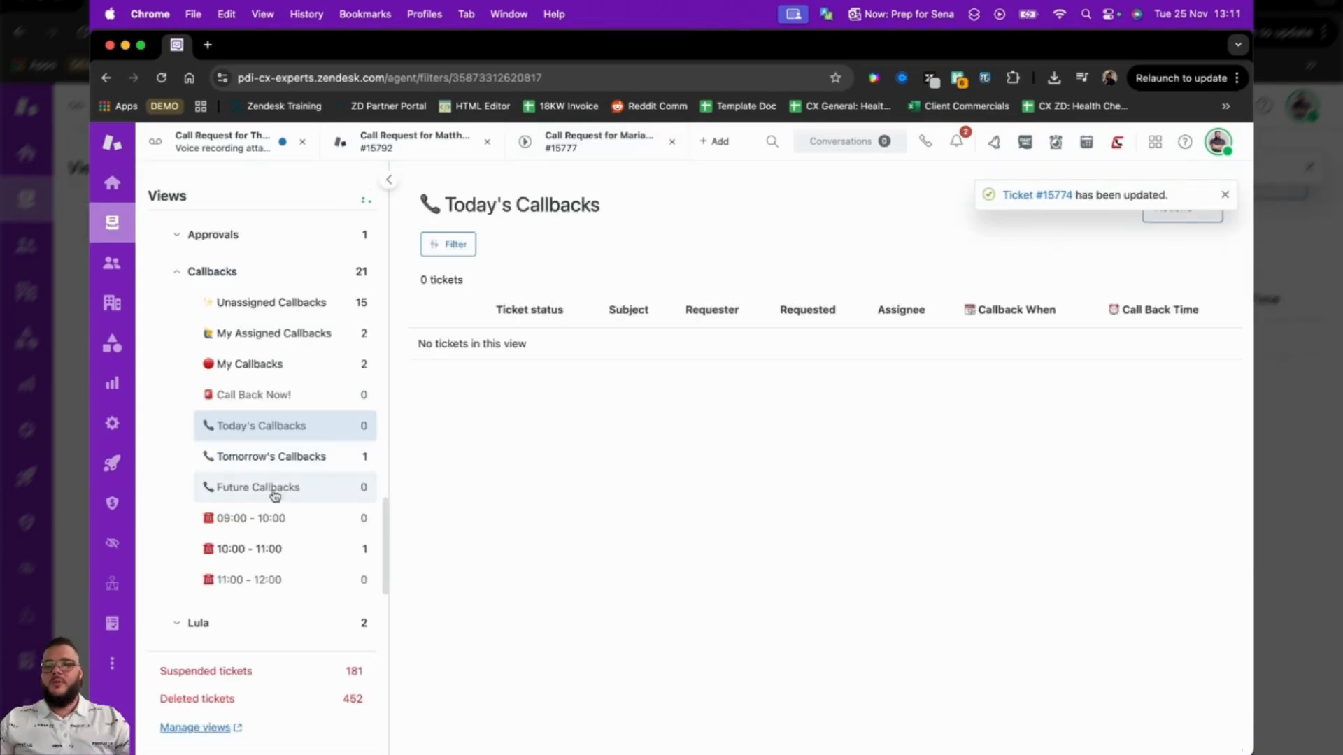
left_click(302, 425)
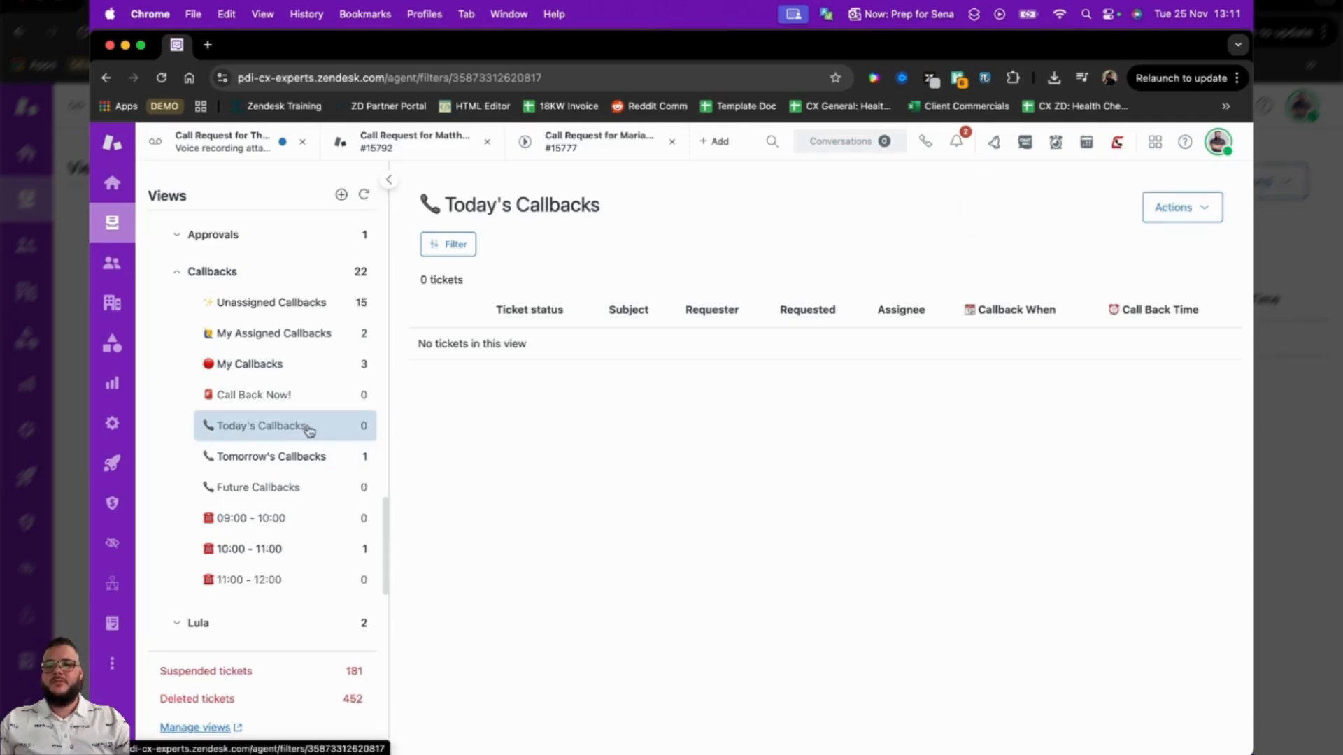
left_click(311, 363)
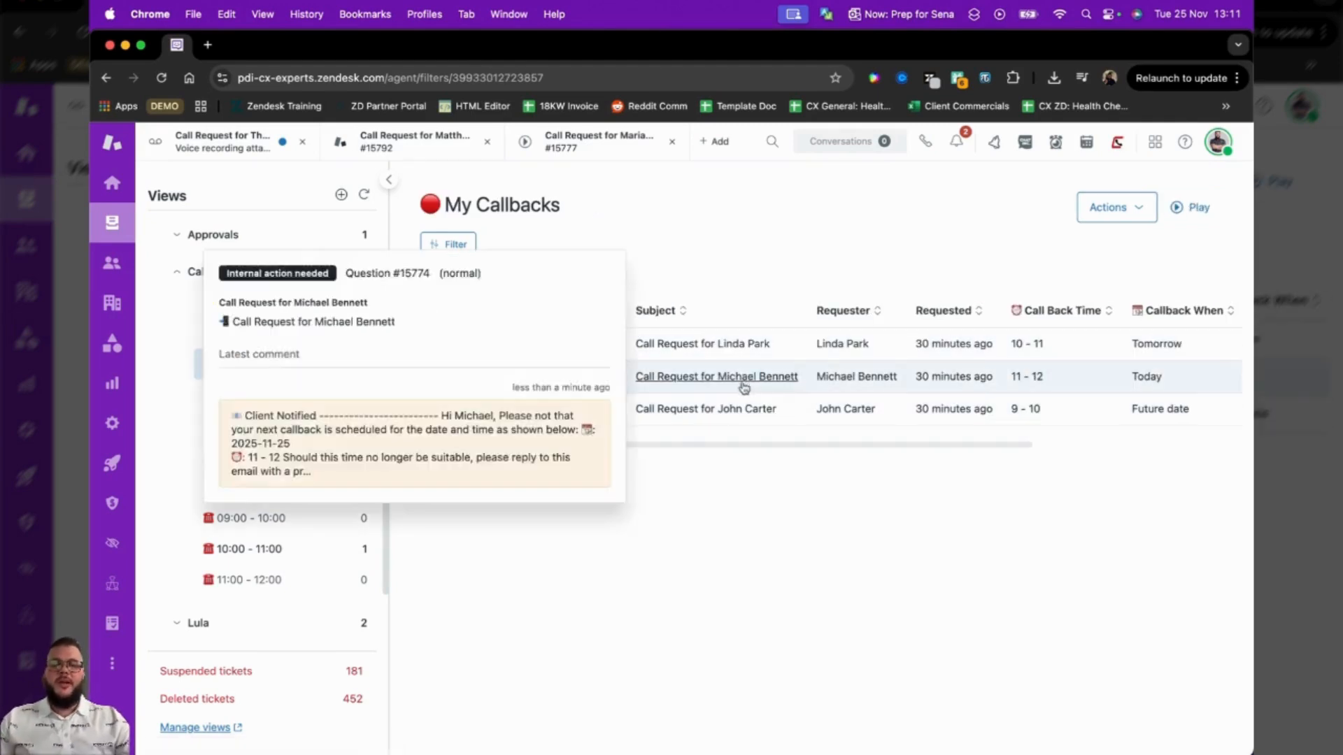
left_click(300, 550)
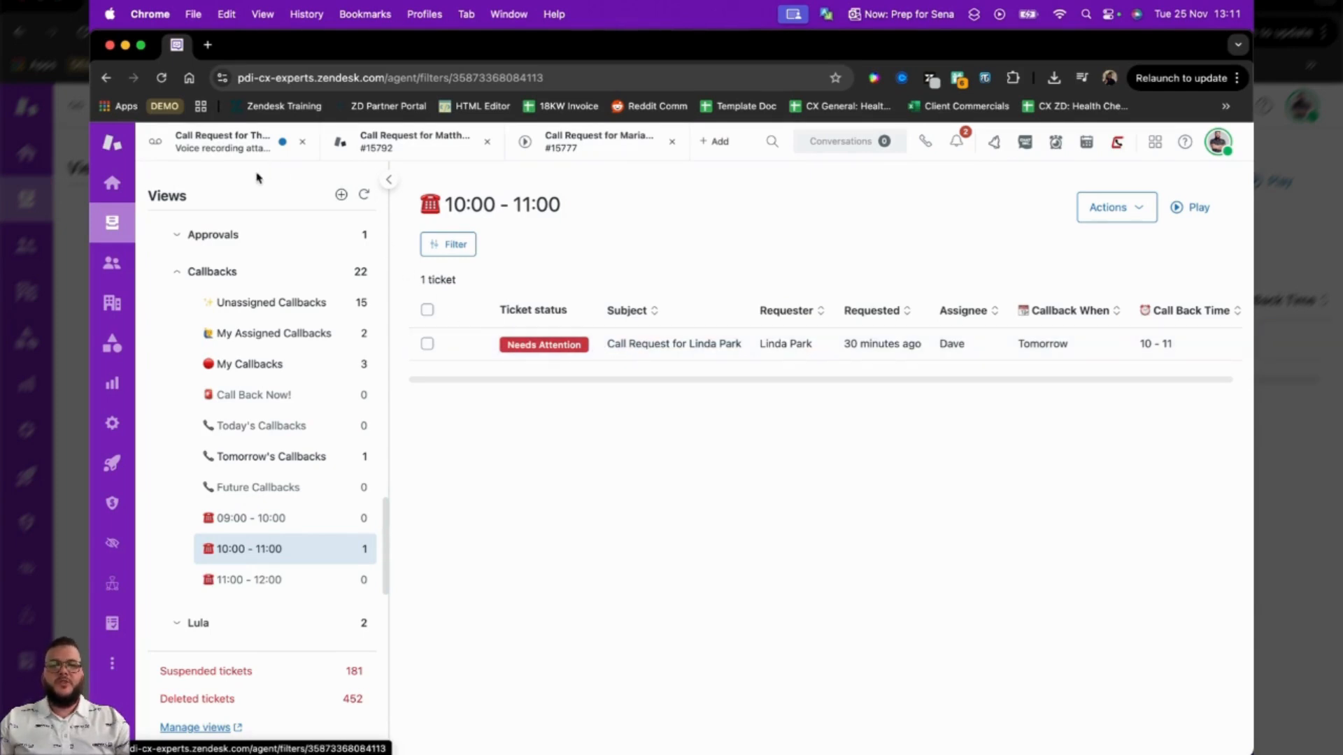
Highlight the first Client Notified note in the open ticket with the voice recording and switch its composer to Public reply.
left_click(254, 146)
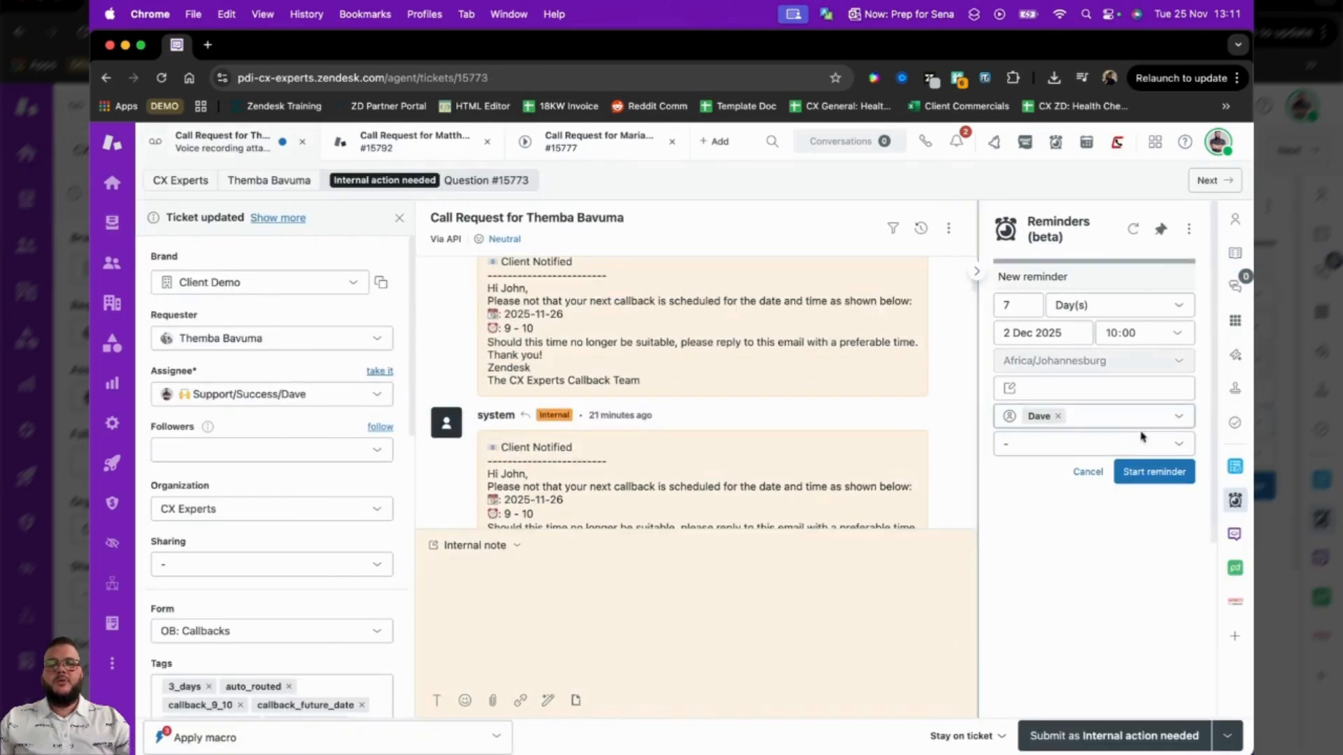
left_click(1235, 500)
scroll(776, 371, "down", 4)
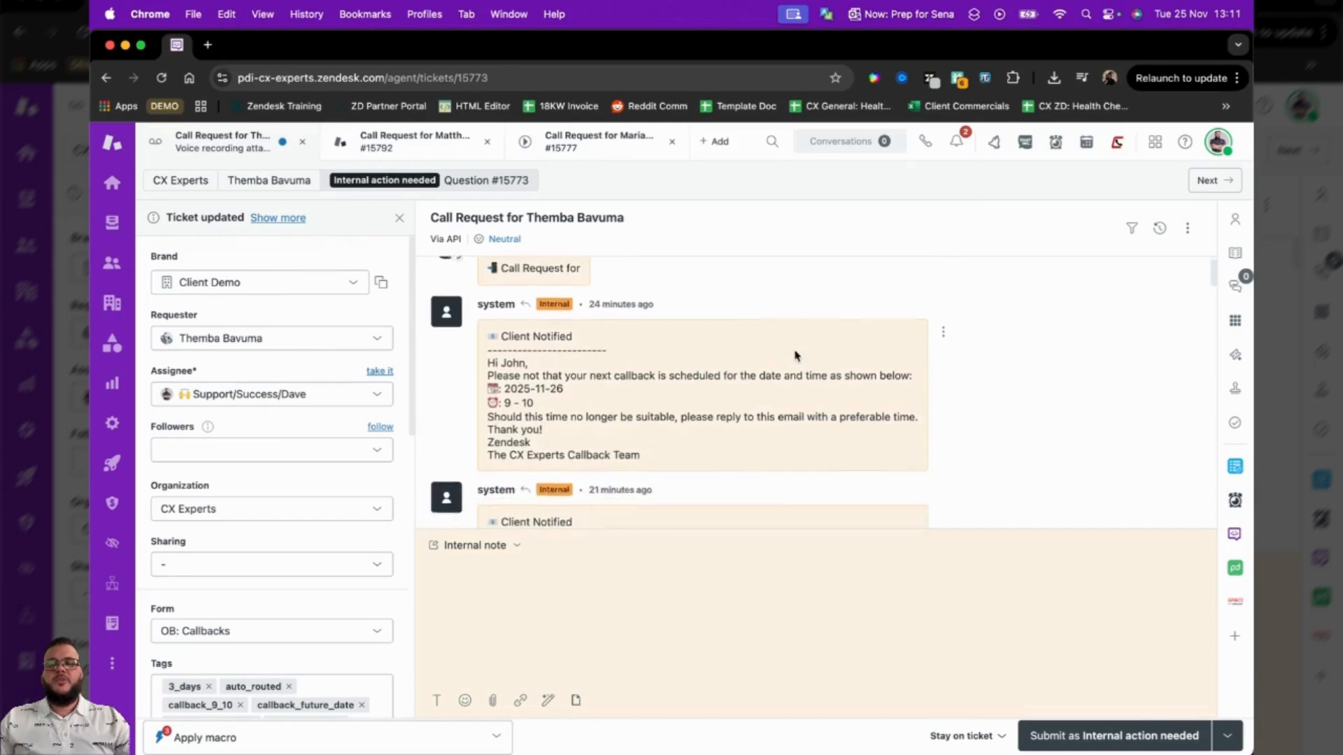
left_click_drag(650, 367, 483, 262)
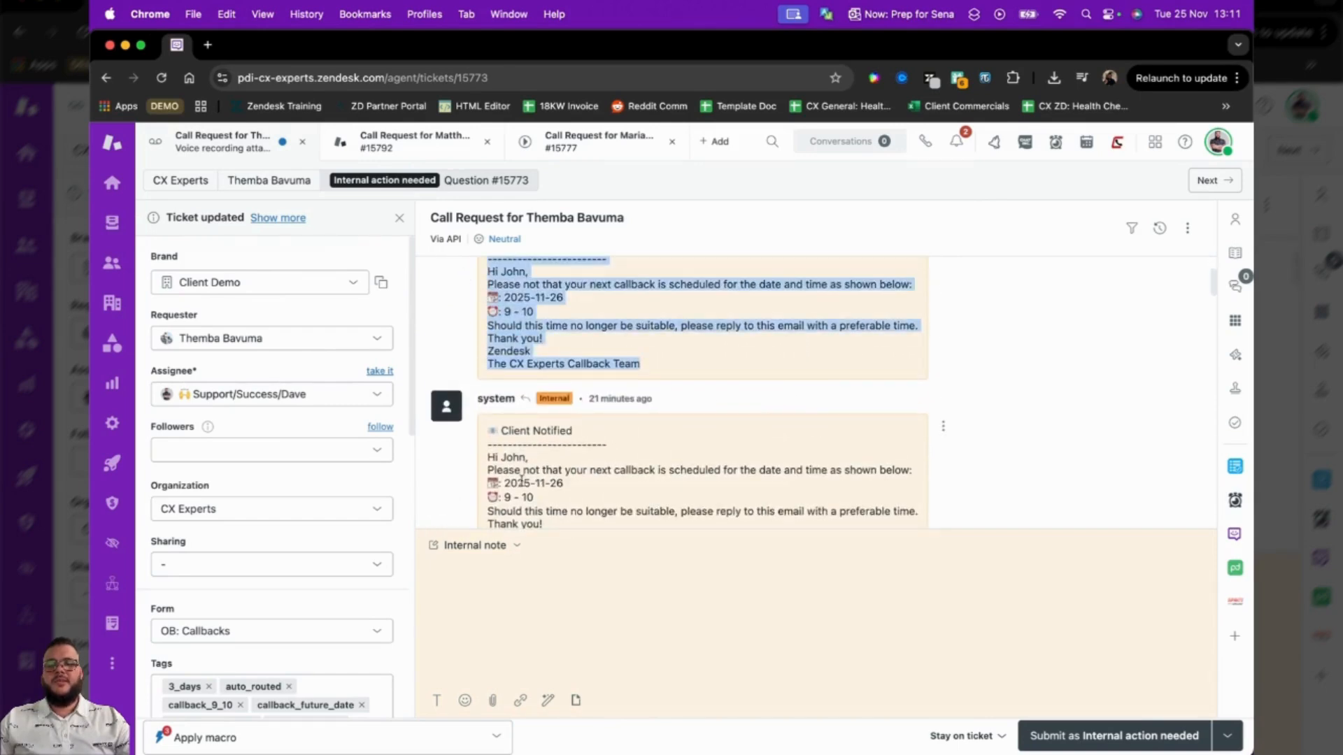
left_click(489, 549)
left_click(494, 478)
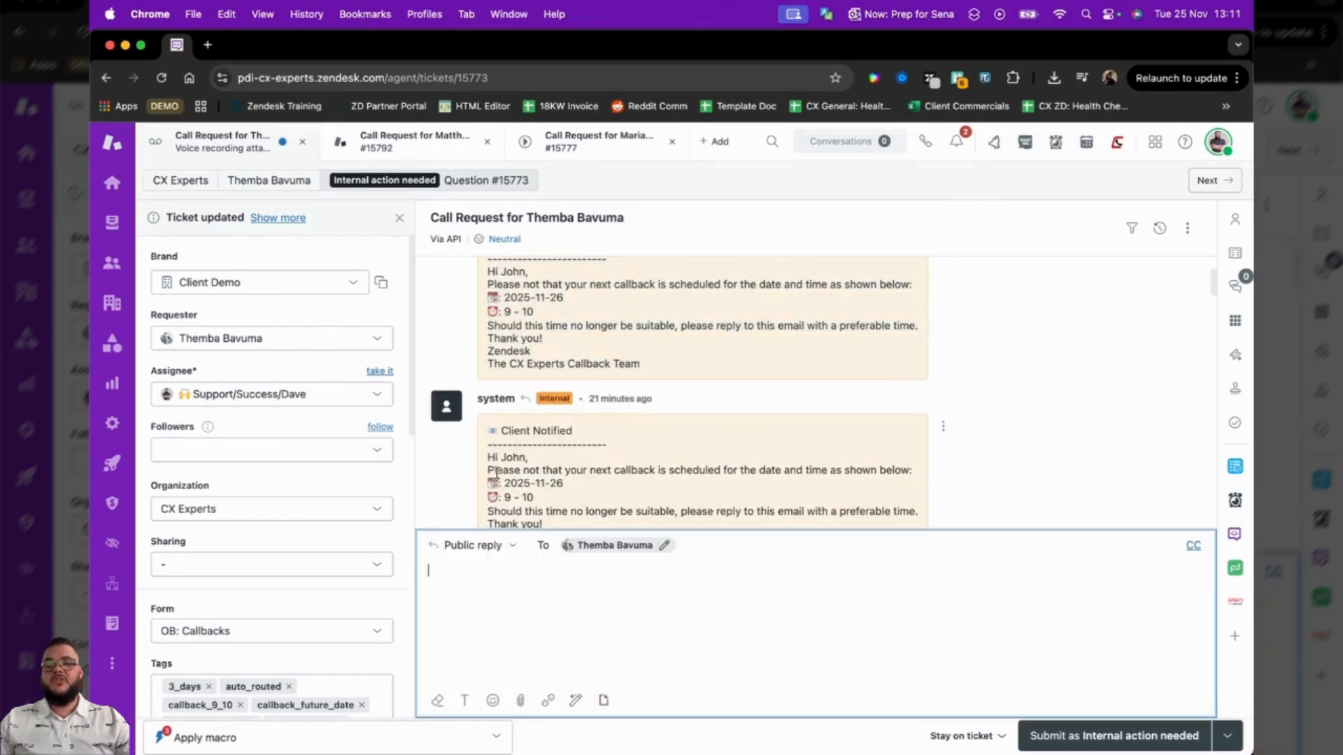
Examine the ticket's notification notes, call recording and call transcript, and highlight the bullet points of the call summary.
scroll(716, 390, "down", 4)
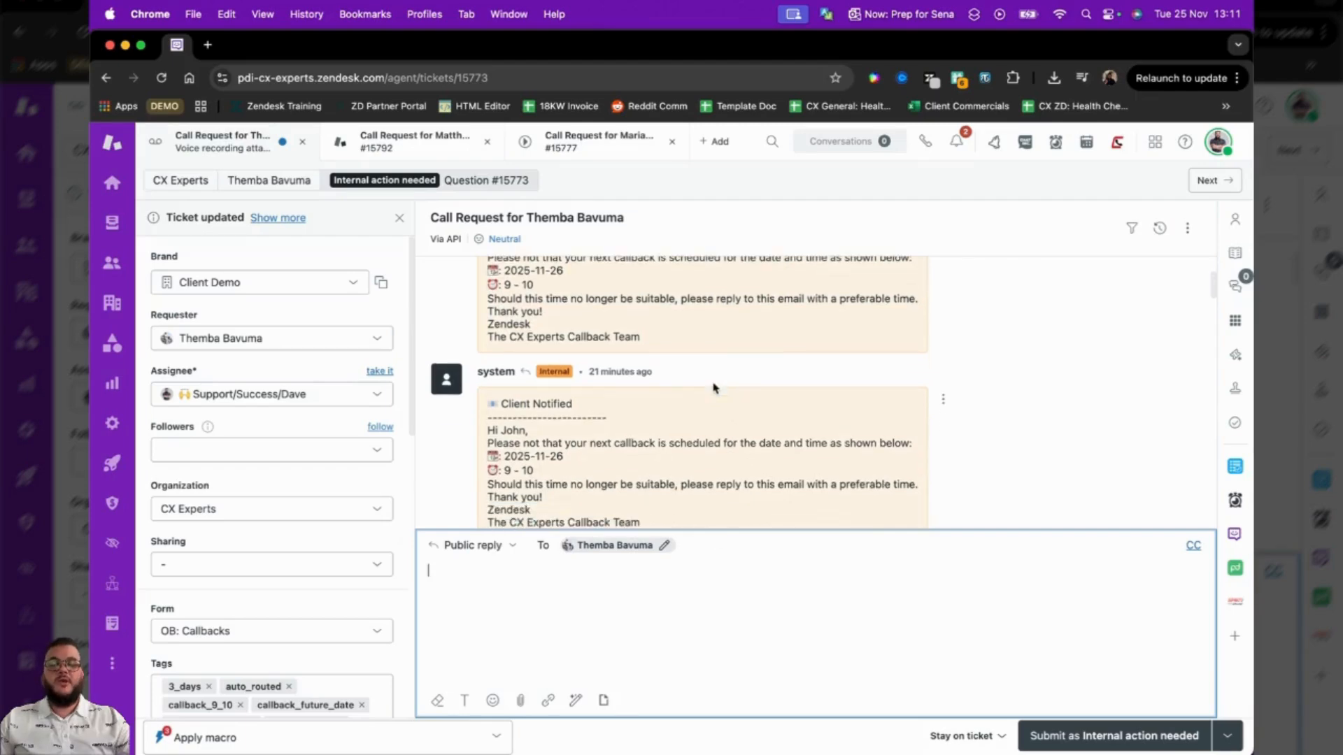
scroll(727, 374, "up", 3)
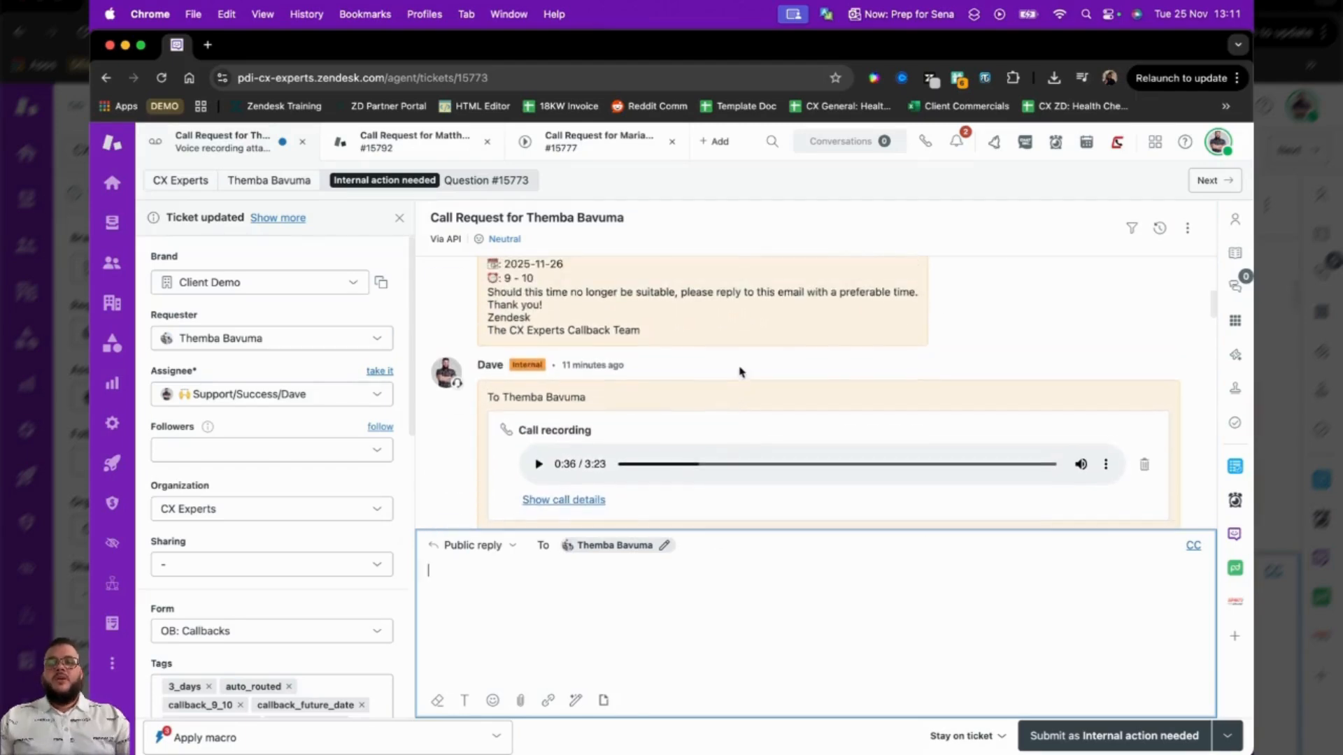
scroll(744, 363, "down", 2)
scroll(727, 343, "down", 3)
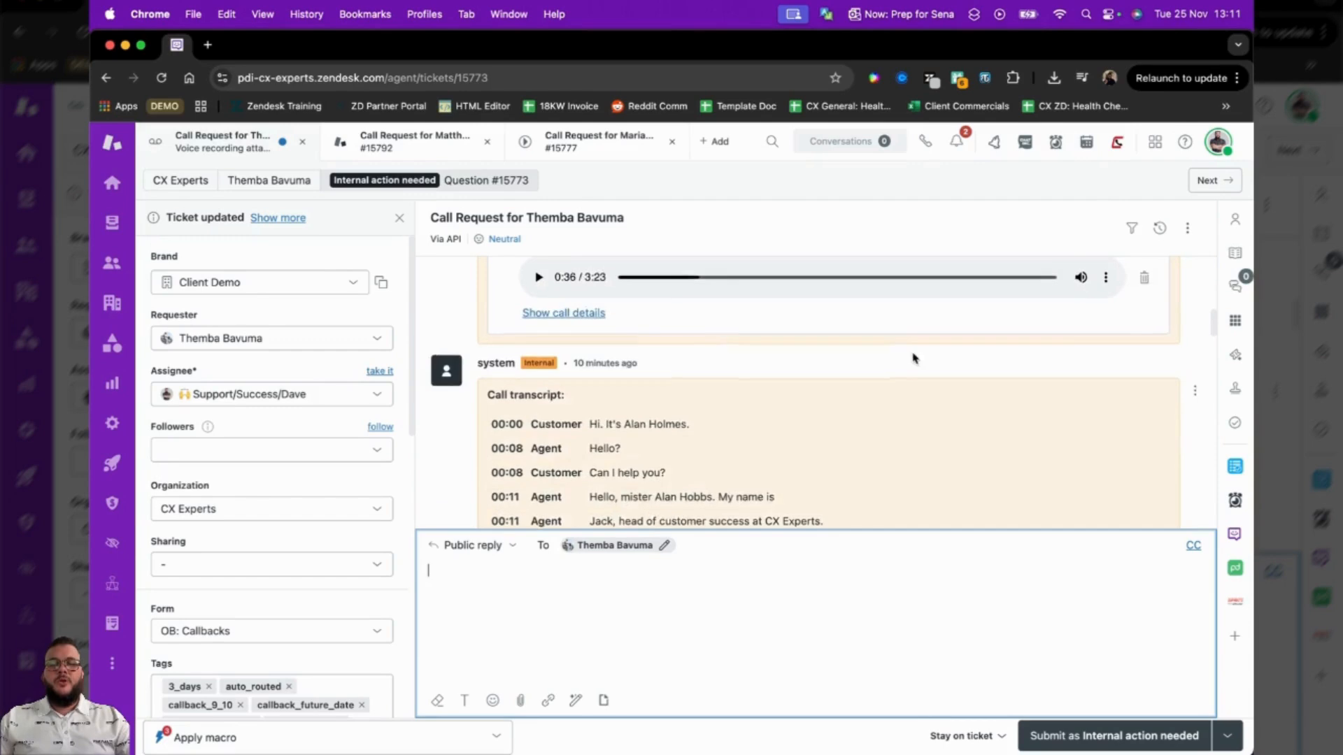
scroll(909, 358, "up", 1)
scroll(866, 364, "down", 10)
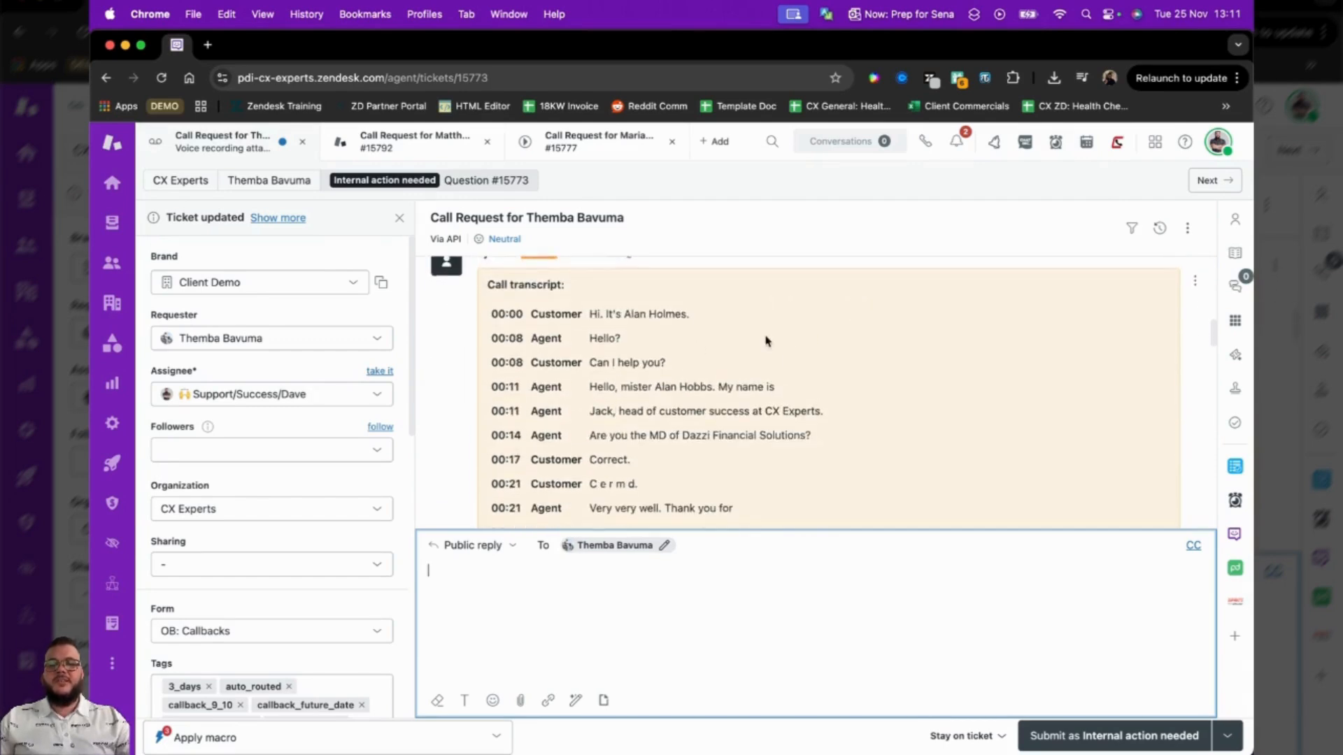
scroll(747, 354, "down", 5)
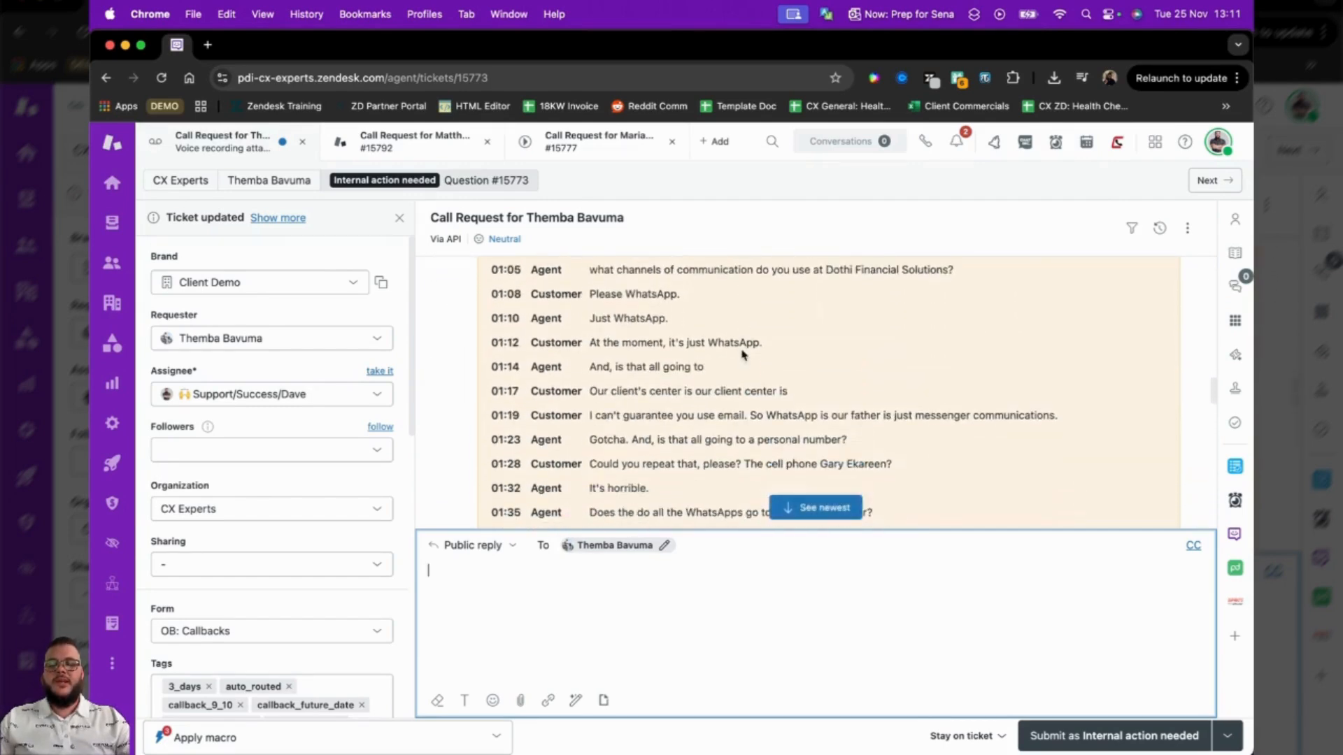
scroll(744, 354, "down", 12)
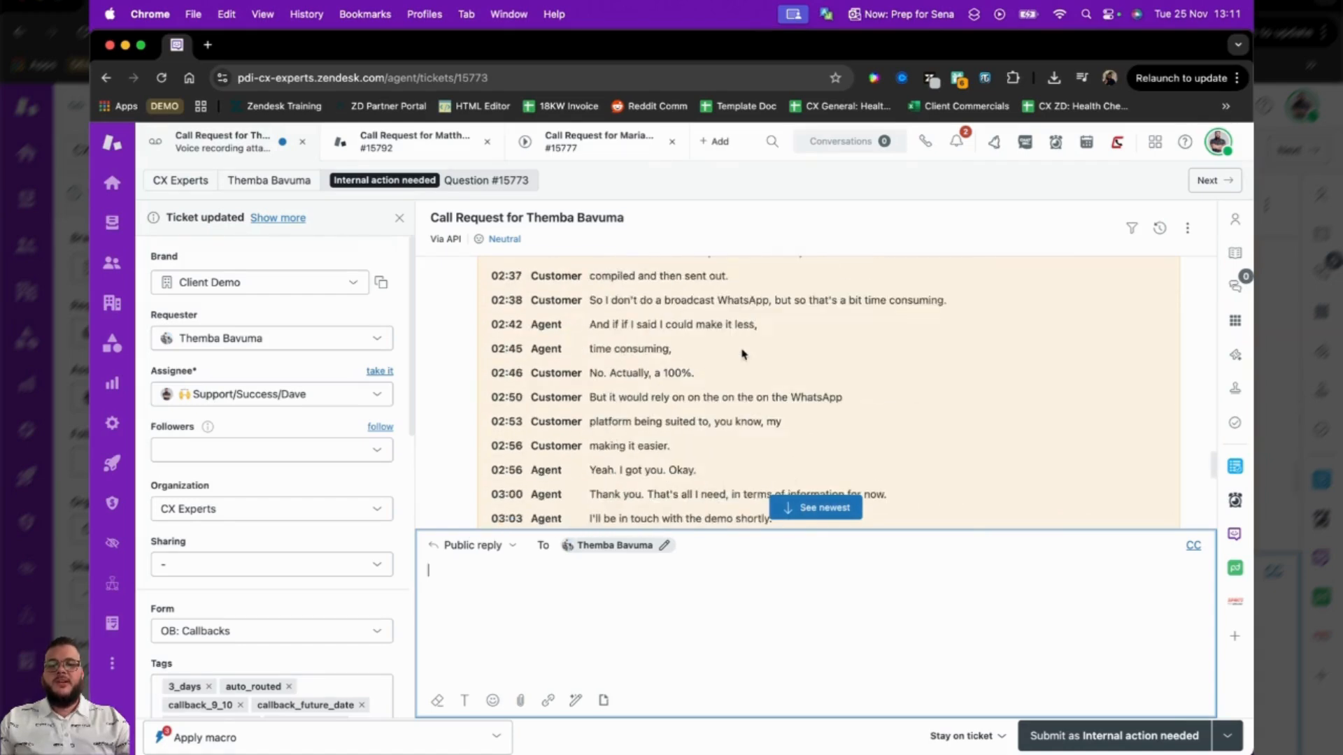
left_click_drag(921, 444, 492, 362)
scroll(640, 387, "down", 1)
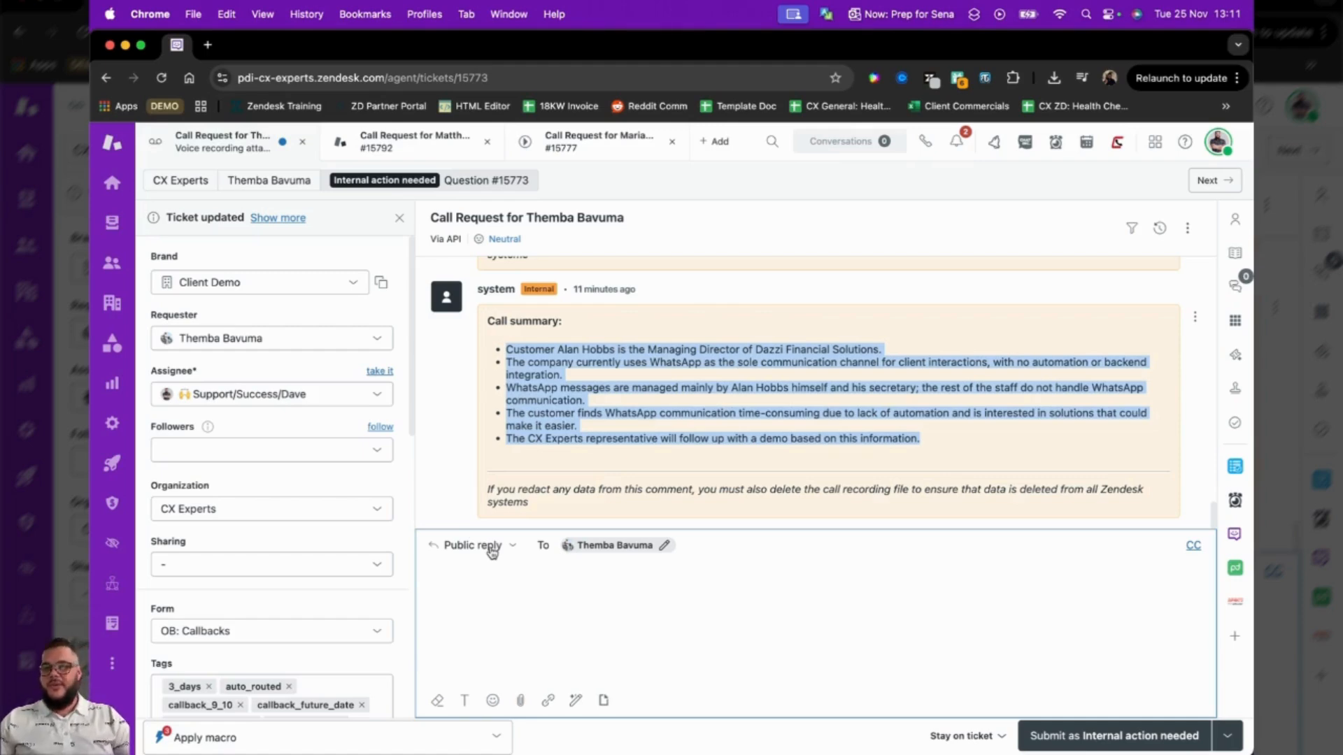
scroll(342, 561, "down", 10)
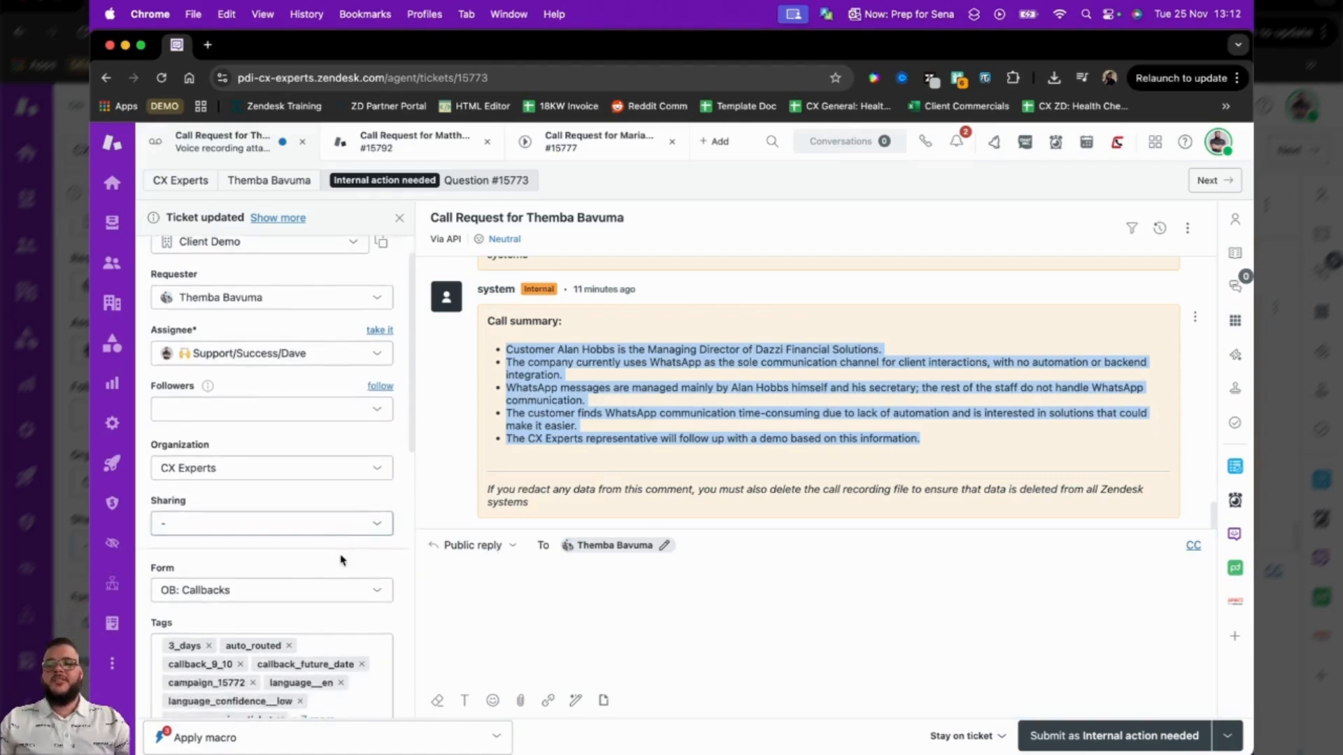
Recheck the Today's Callbacks view and slightly widen the list of views.
left_click(112, 225)
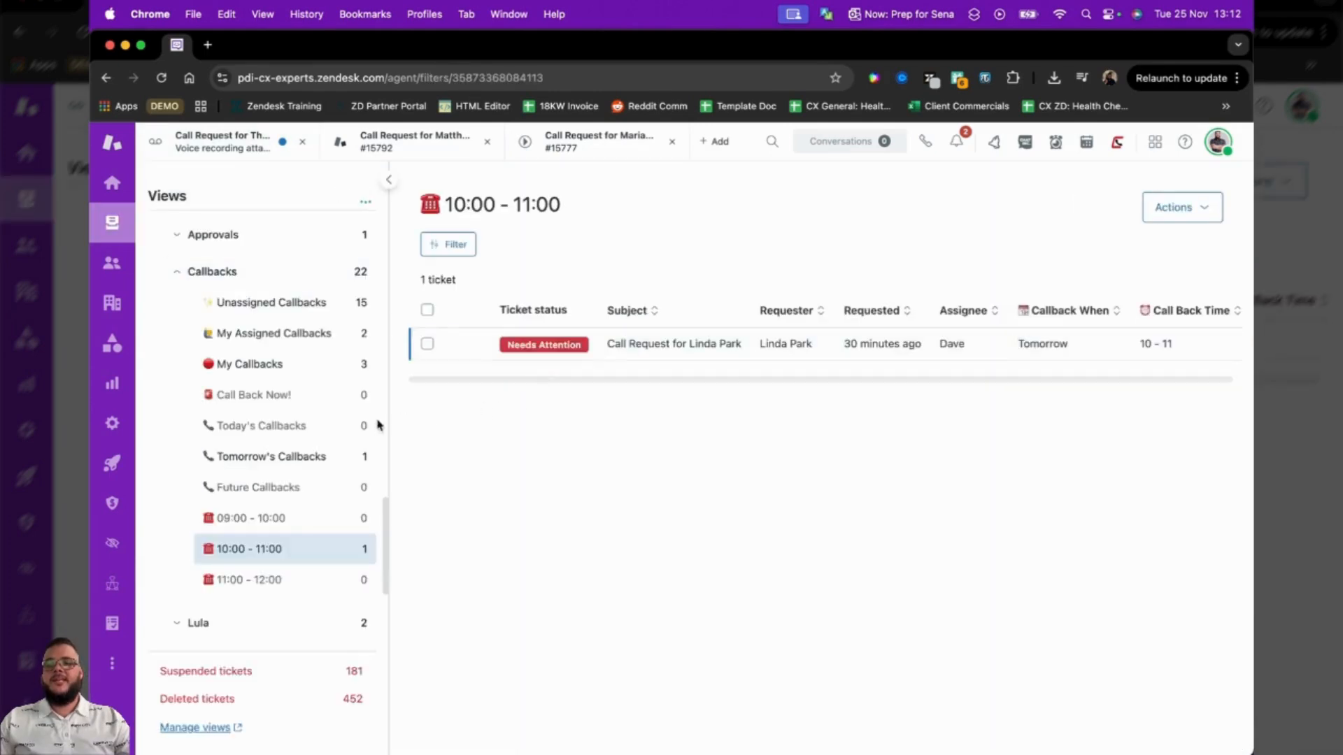
left_click(305, 435)
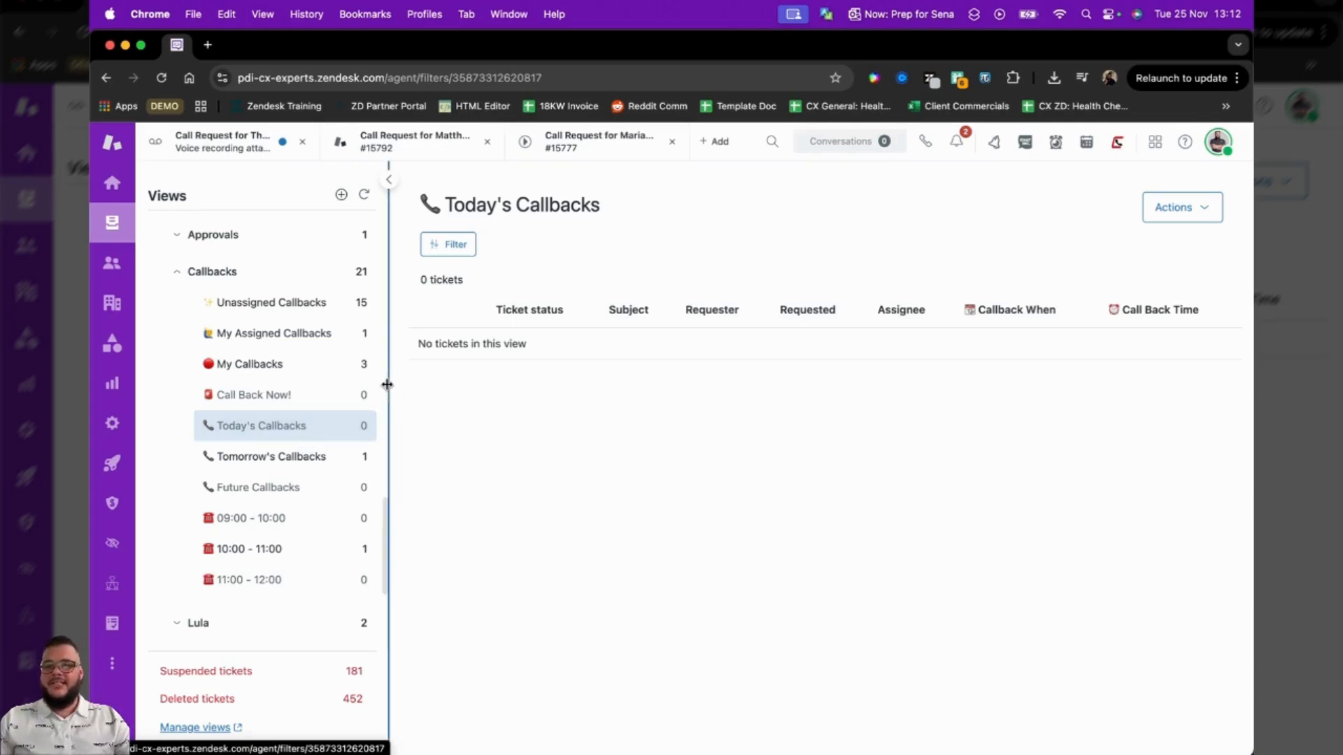
left_click_drag(388, 384, 417, 383)
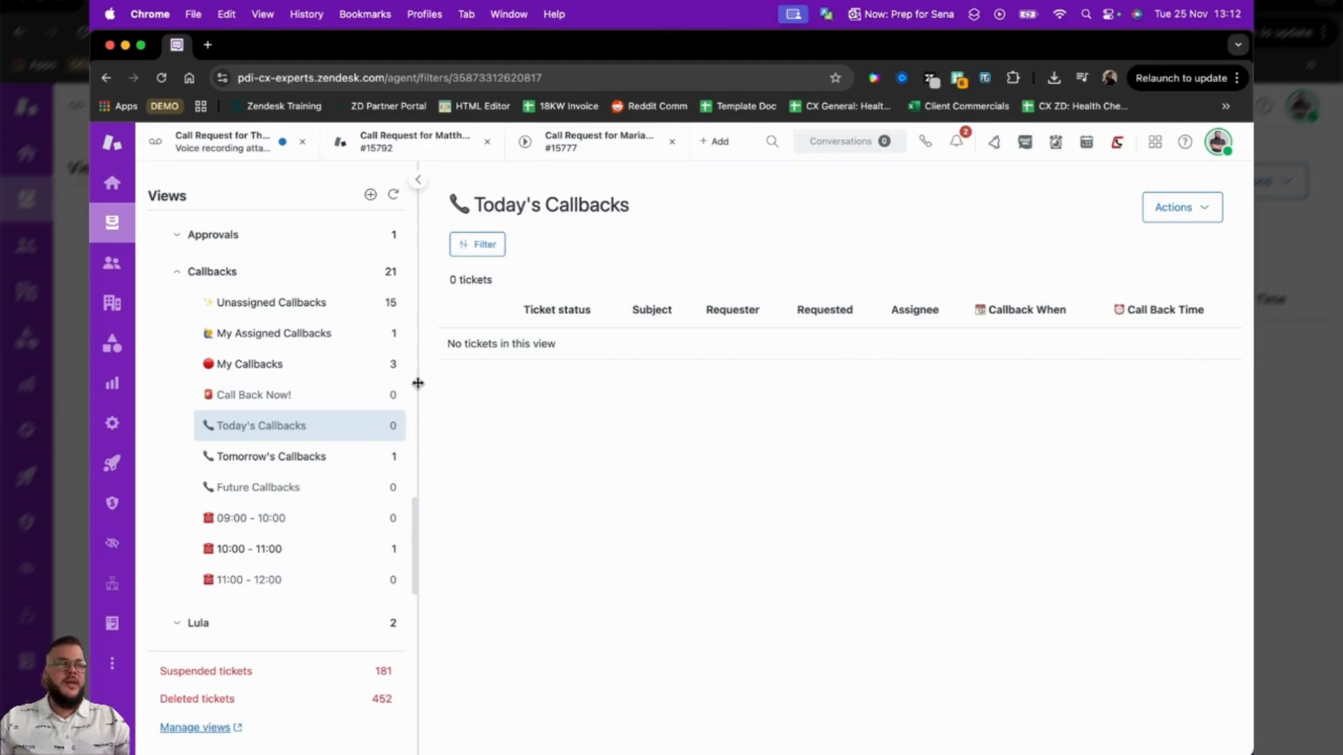